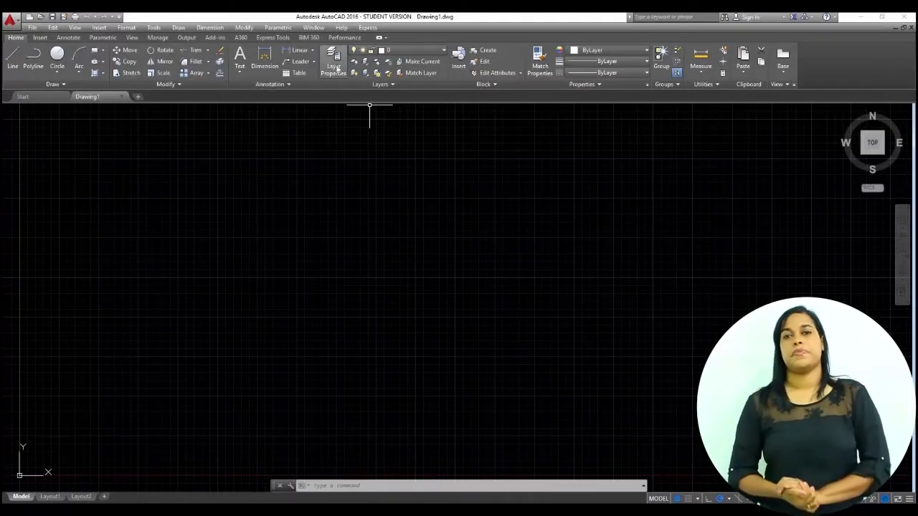
- Create a layer named ALVENARIA and set its color to cyan
click(338, 68)
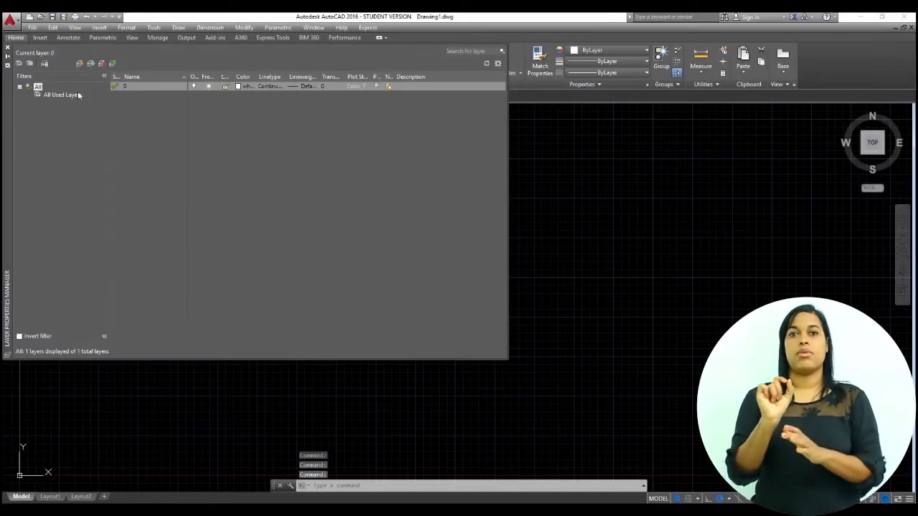
click(81, 63)
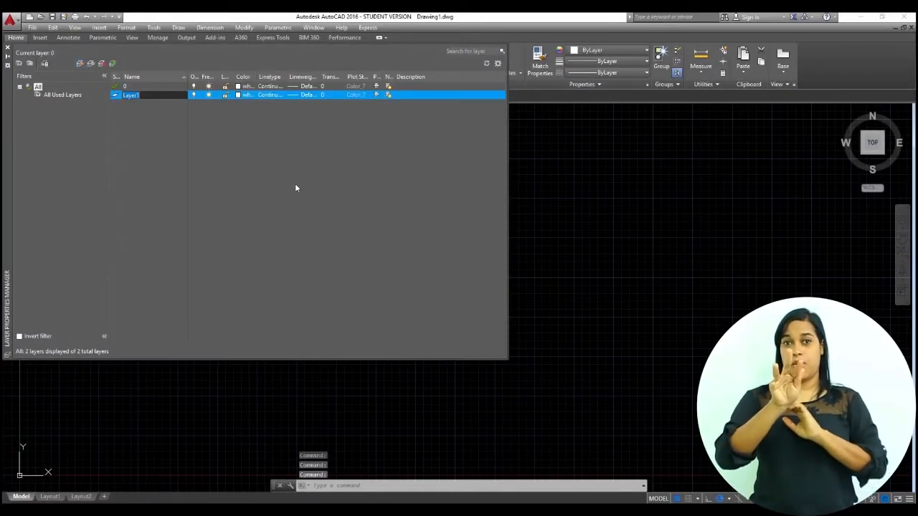
text(ALE)
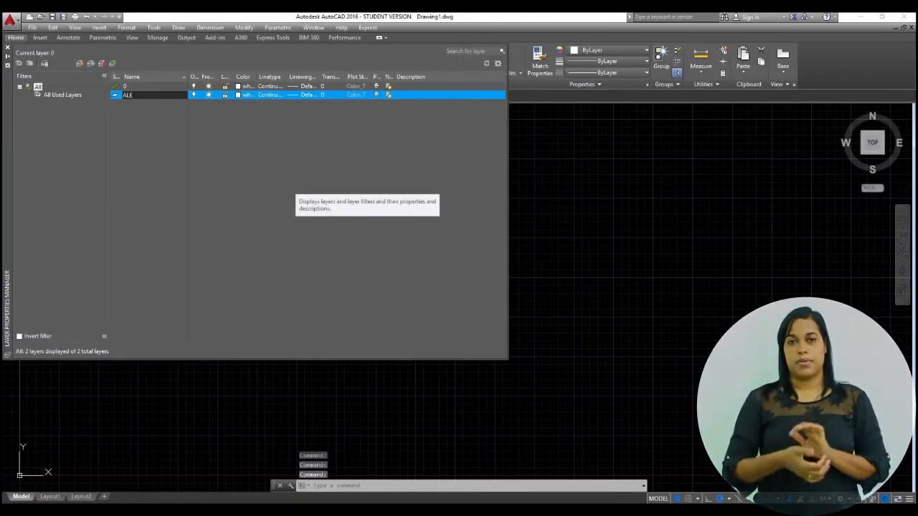
key(BackSpace)
text(VENARIA)
click(238, 94)
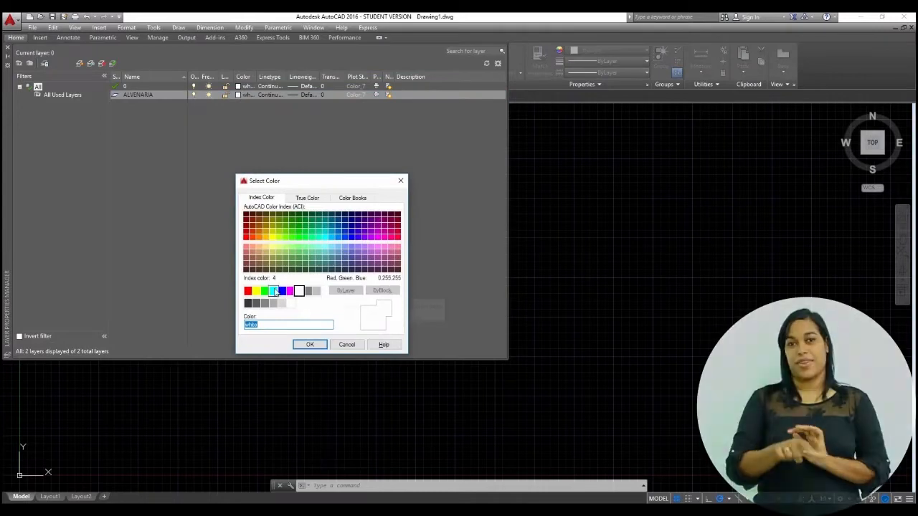
click(274, 290)
click(310, 344)
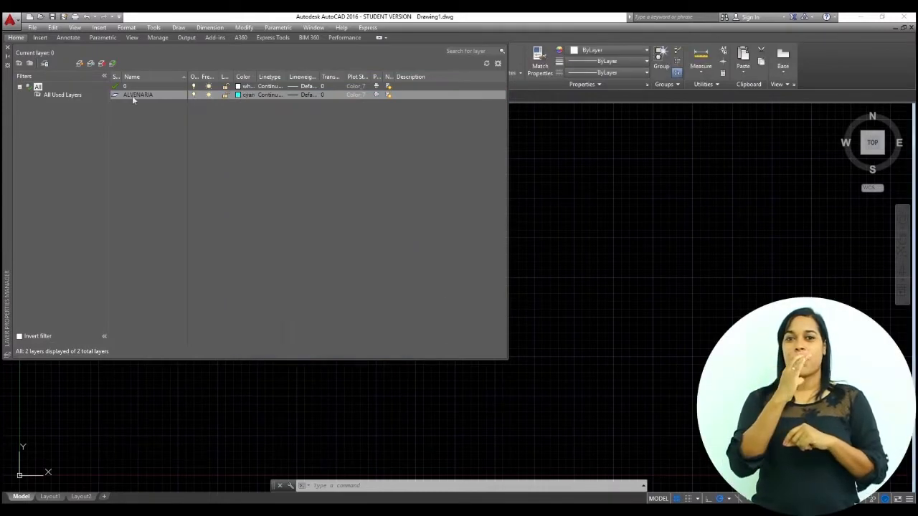
- Add a layer named JANELAS and set its color to yellow
click(79, 63)
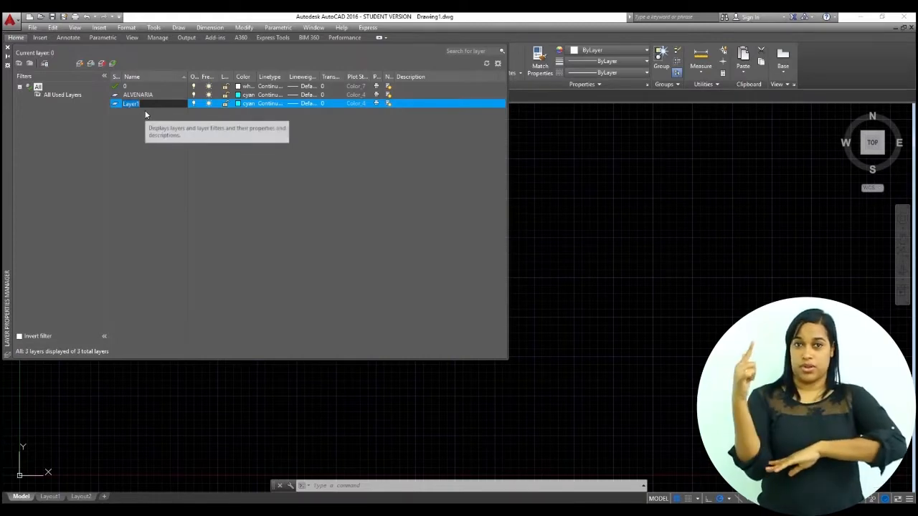
key(BackSpace)
text(JANELAS)
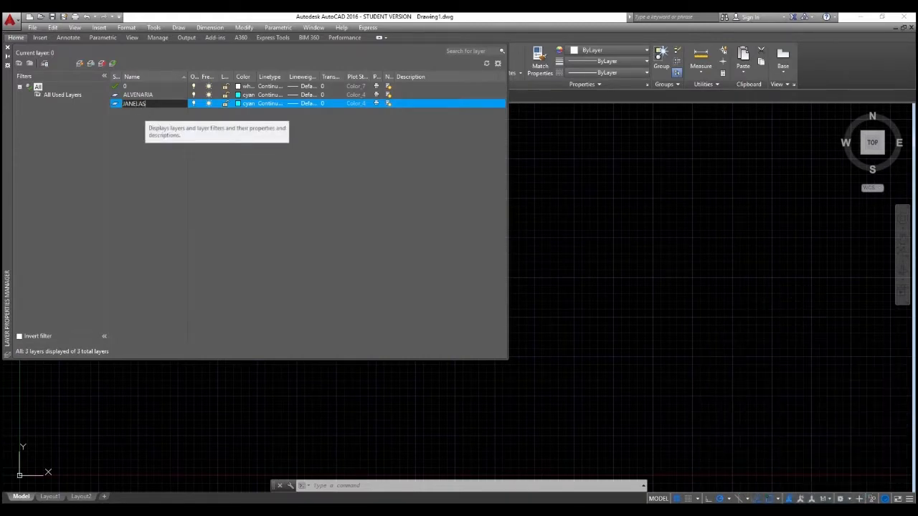
click(246, 103)
click(256, 290)
click(309, 344)
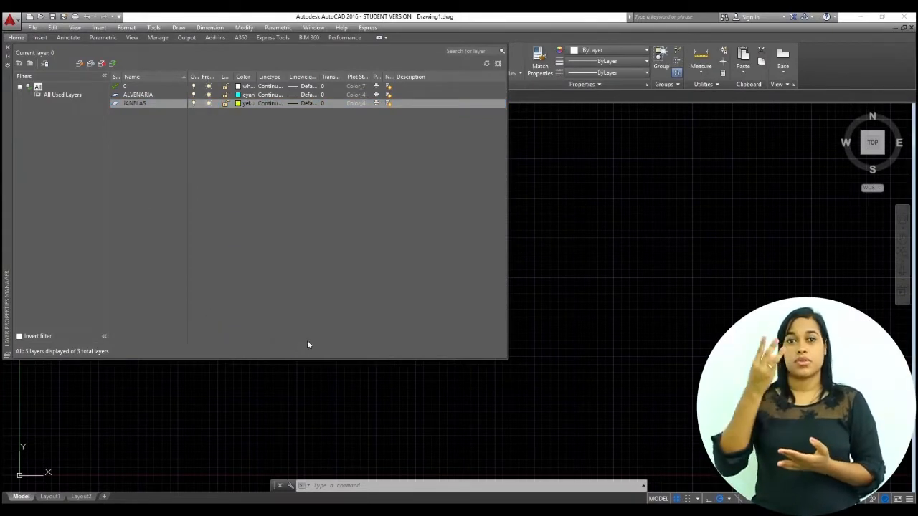
- Add a layer named MOBILIARIO and set its color to red
click(79, 64)
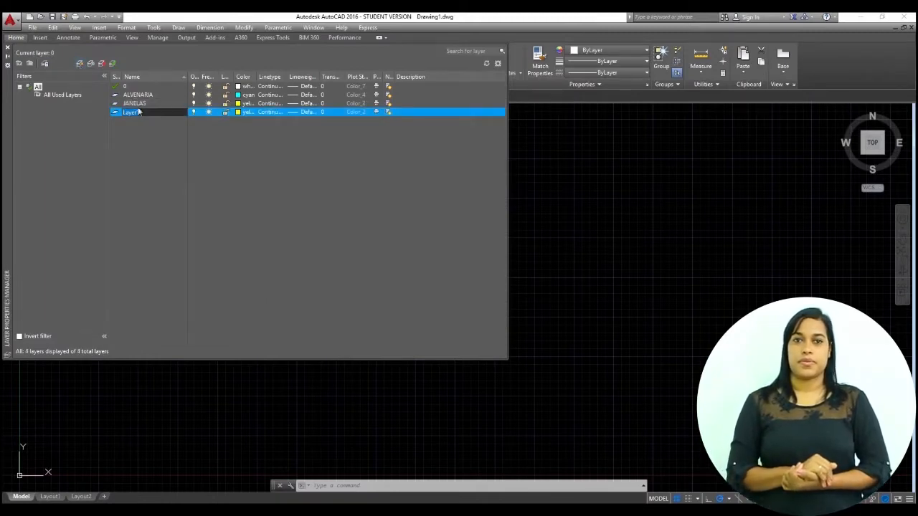
text(MOBILIARIO)
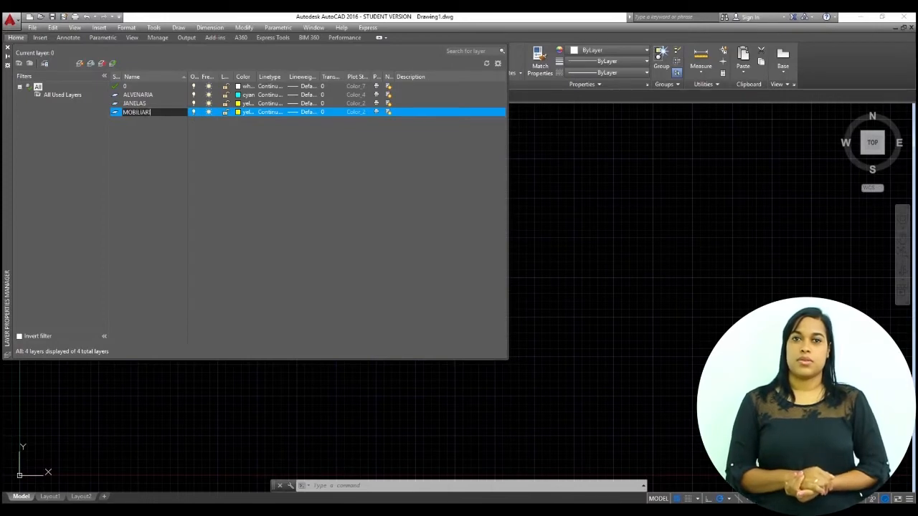
click(239, 112)
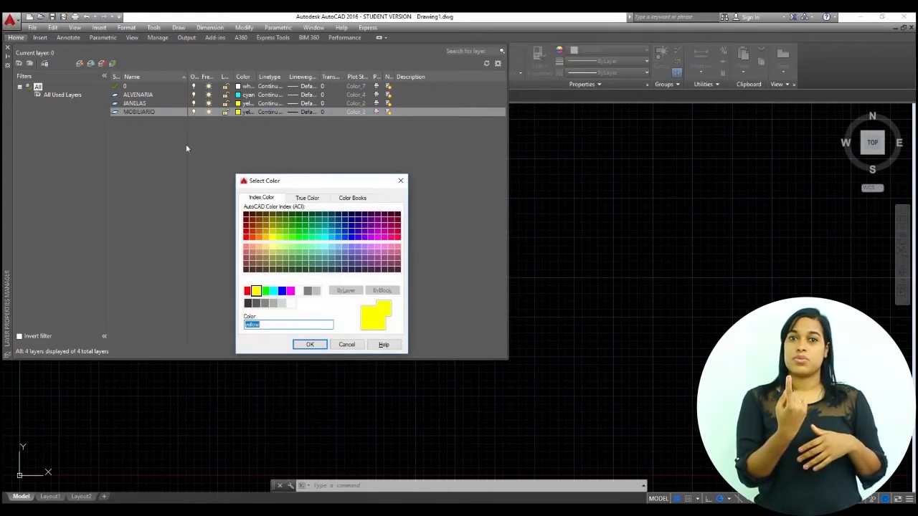
click(248, 291)
click(309, 344)
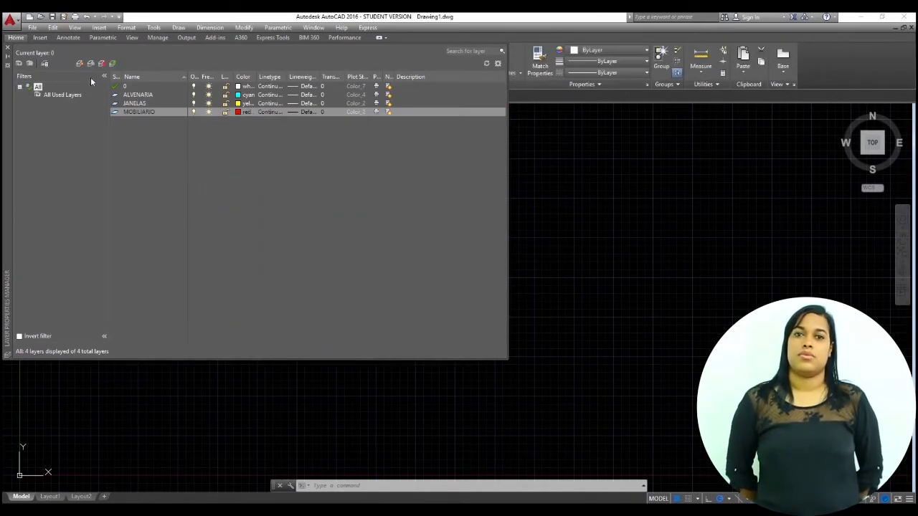
- Add a layer named HACHURA with the gray color 253 and close the layer manager
click(79, 64)
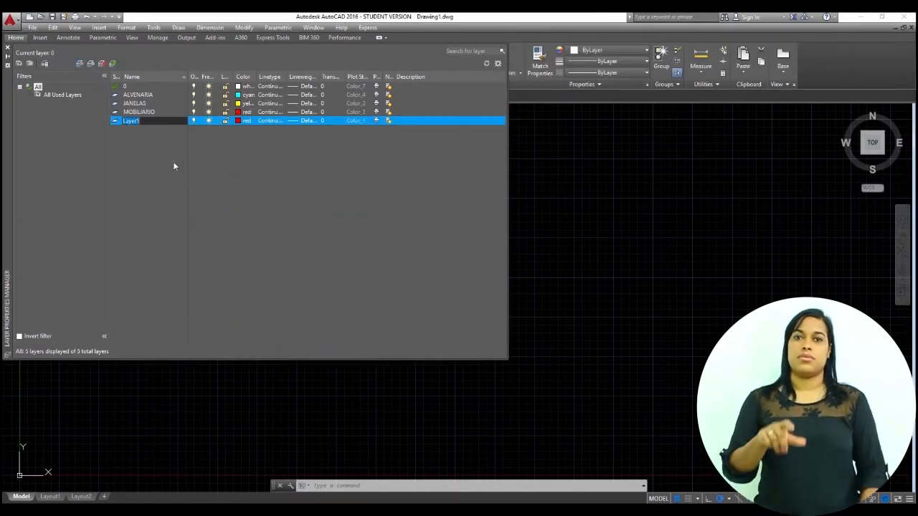
text(HACHURA)
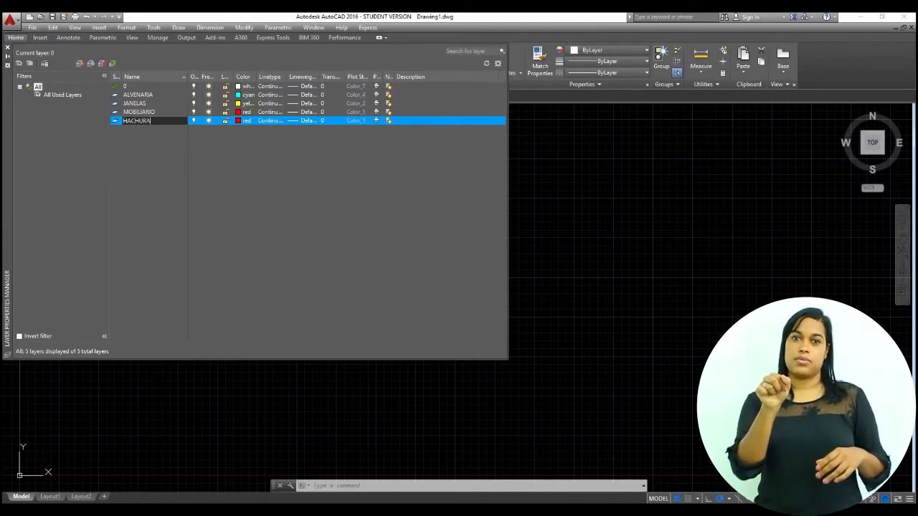
click(238, 120)
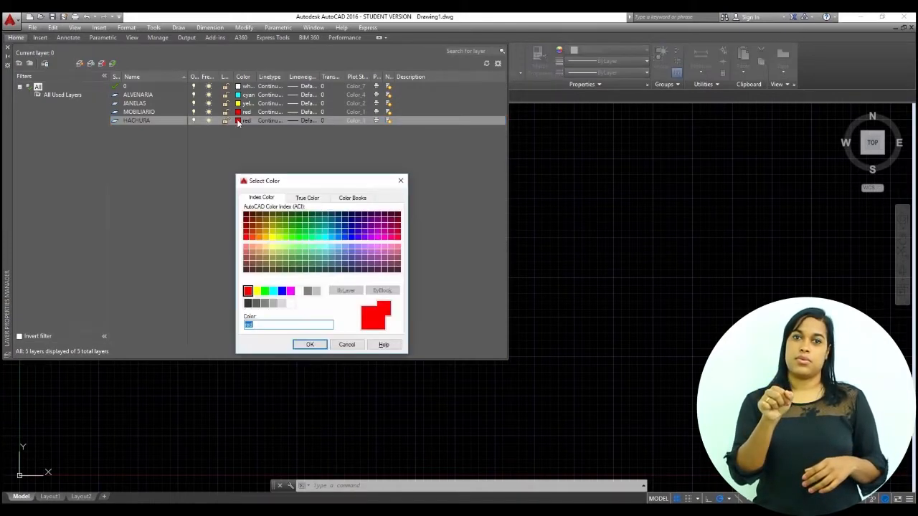
click(273, 302)
click(310, 345)
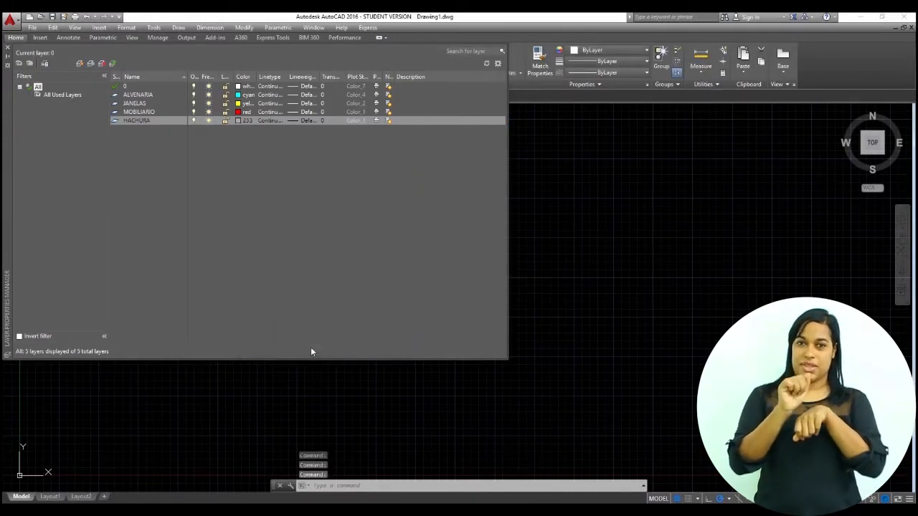
click(8, 47)
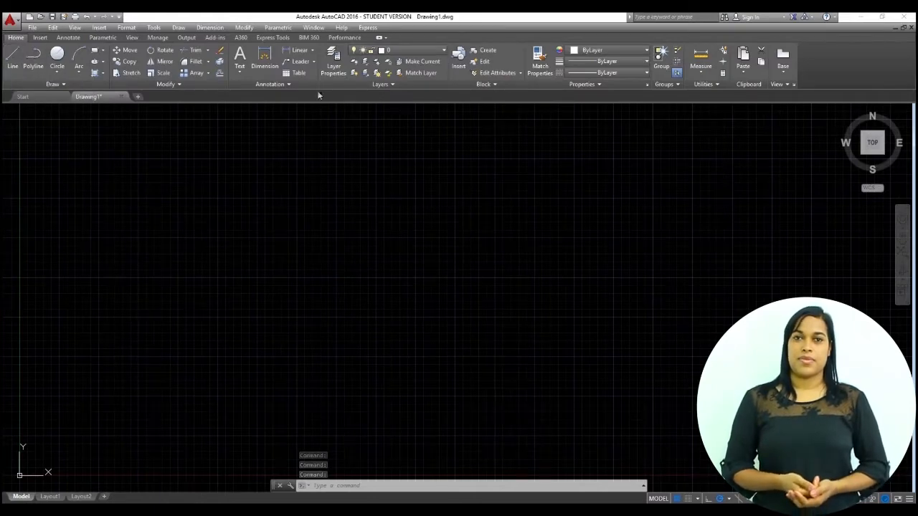
- Make ALVENARIA the current layer and draw a rectangle 7 wide by 3.50 high in the empty drawing area
click(397, 51)
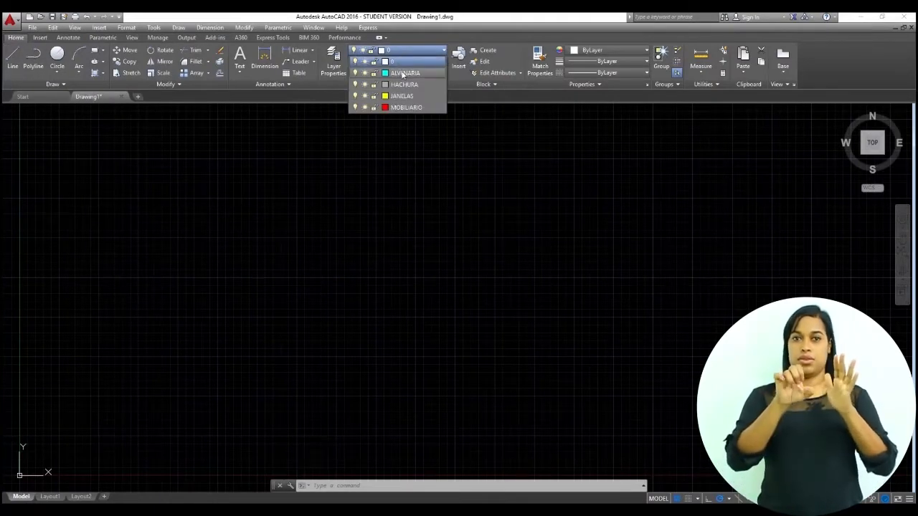
click(416, 73)
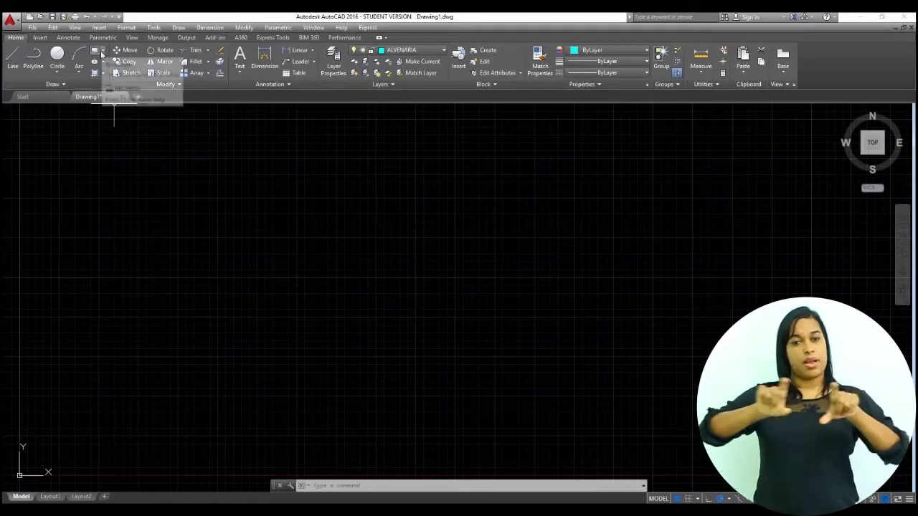
text(RE)
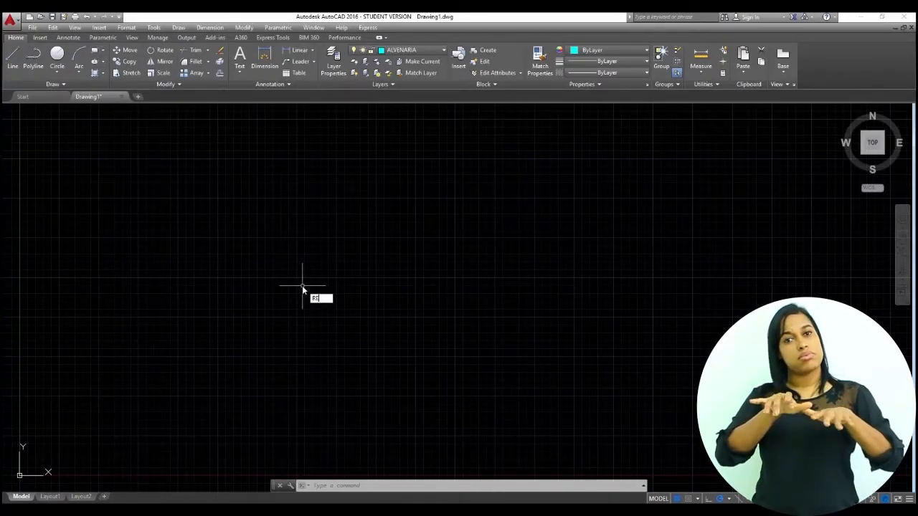
text(C)
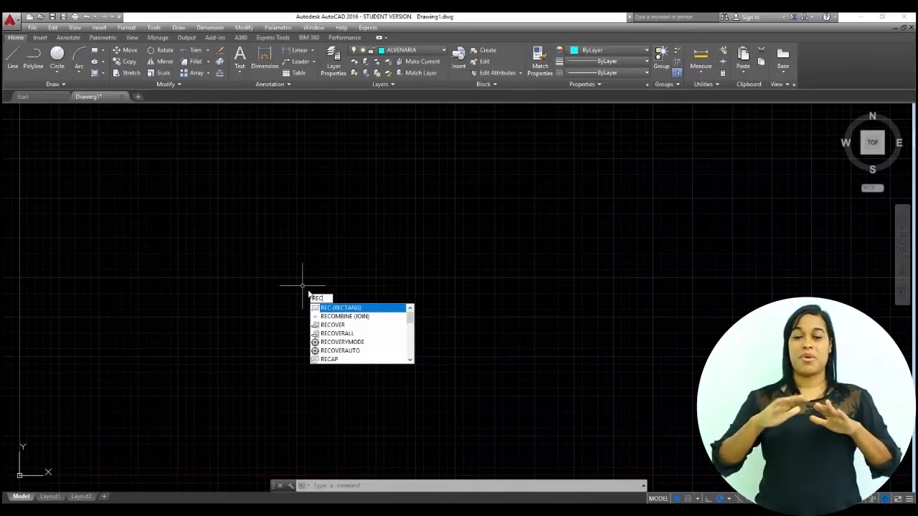
click(343, 309)
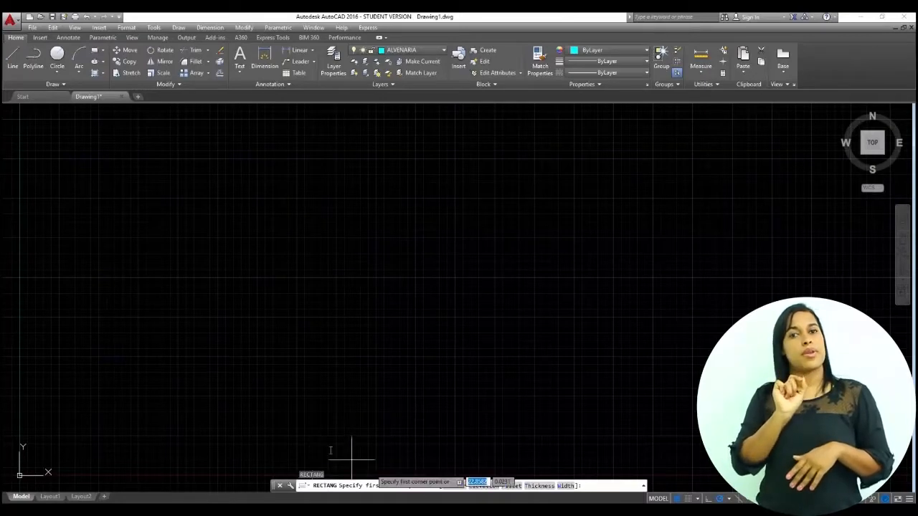
click(318, 215)
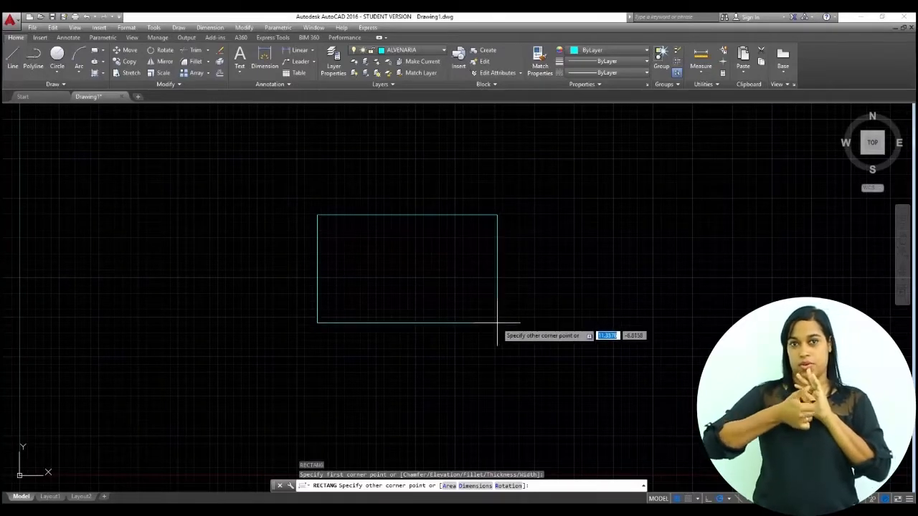
text(7)
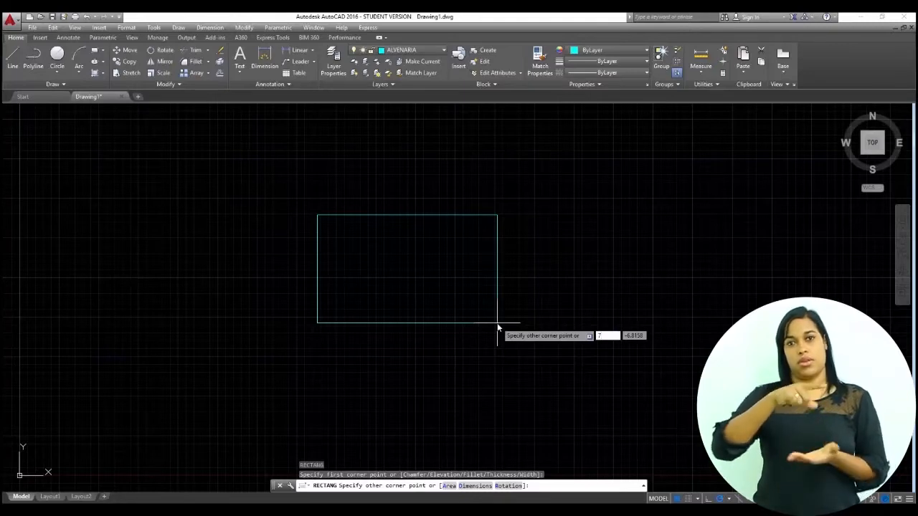
key(Tab)
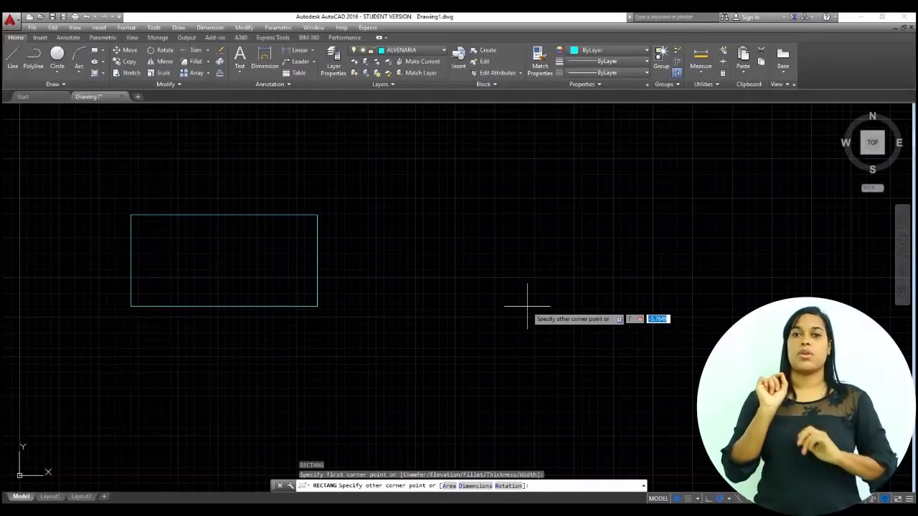
text(3.50)
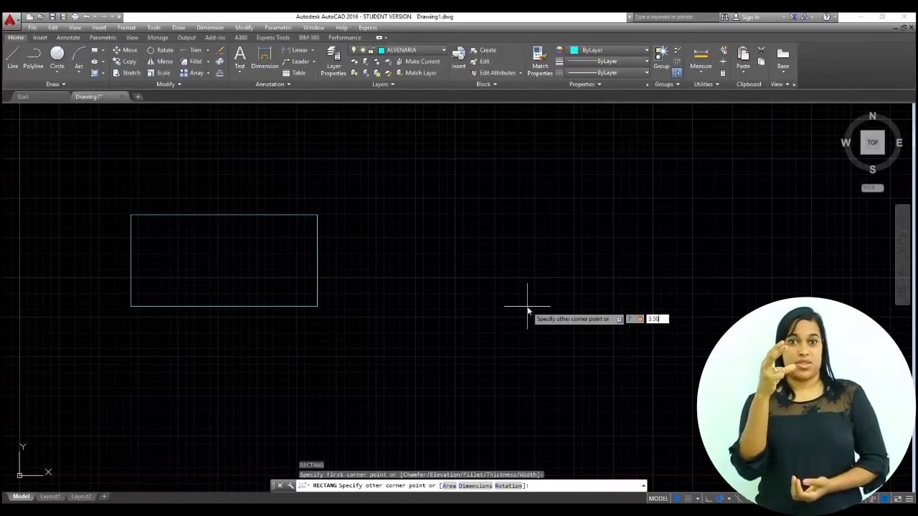
key(Return)
scroll(393, 138, up, 4)
middle_drag(368, 198, 464, 227)
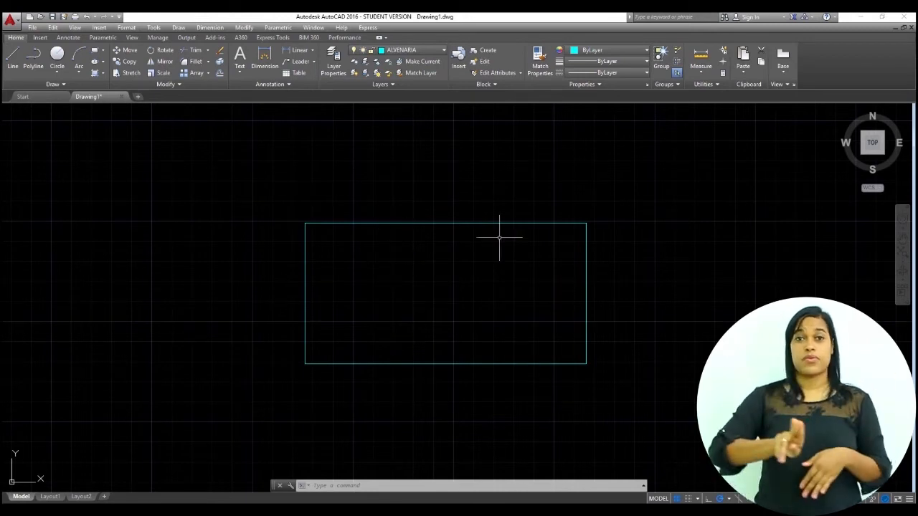
- Offset the rectangle inward by 0.15 to form the outer wall thickness
text(o)
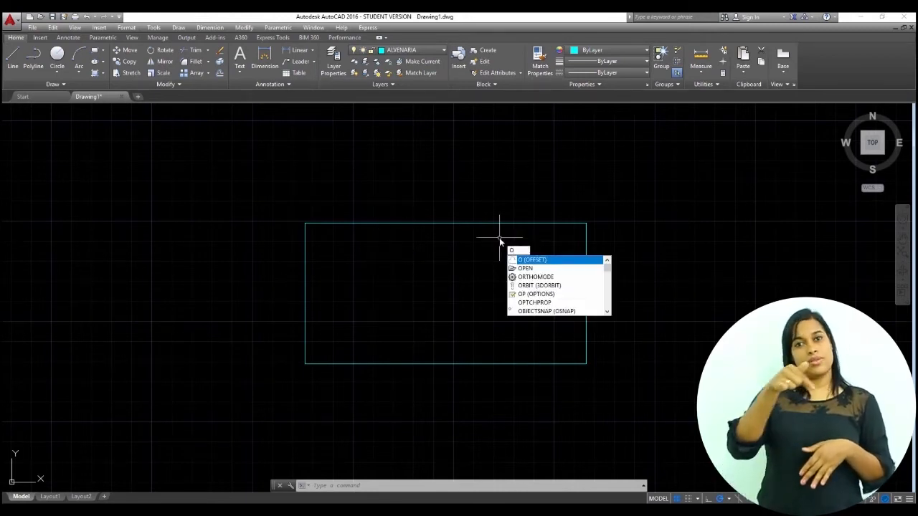
key(Return)
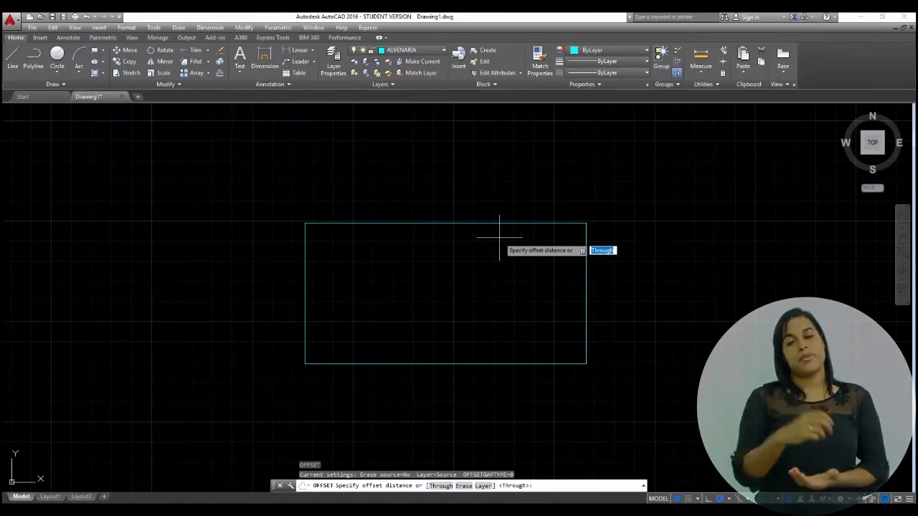
text(0.15)
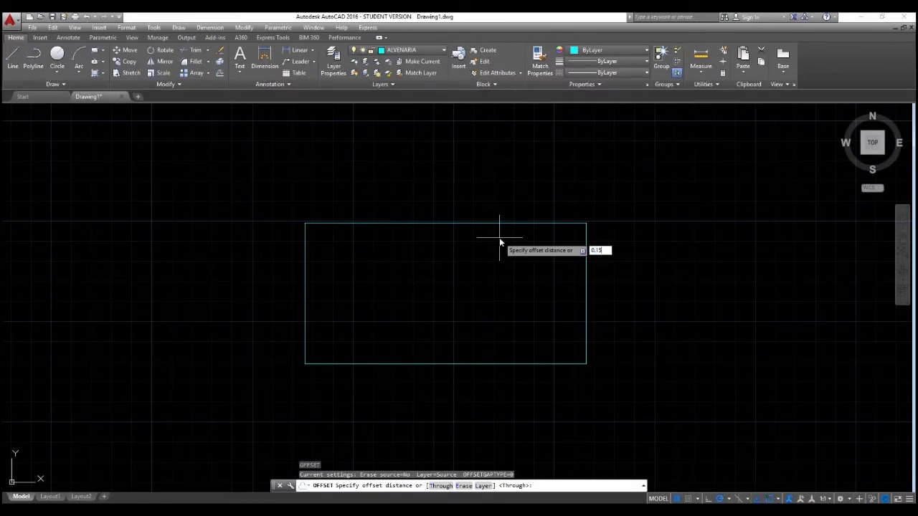
key(Return)
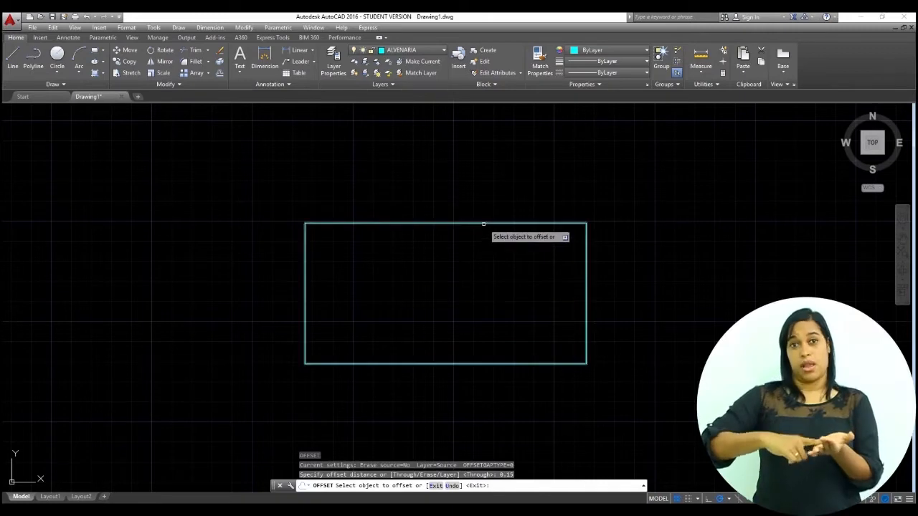
click(485, 224)
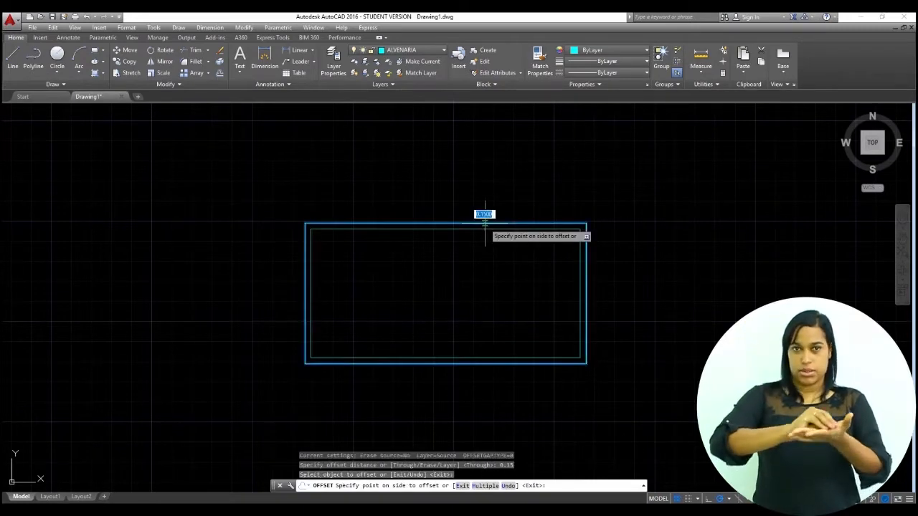
click(474, 259)
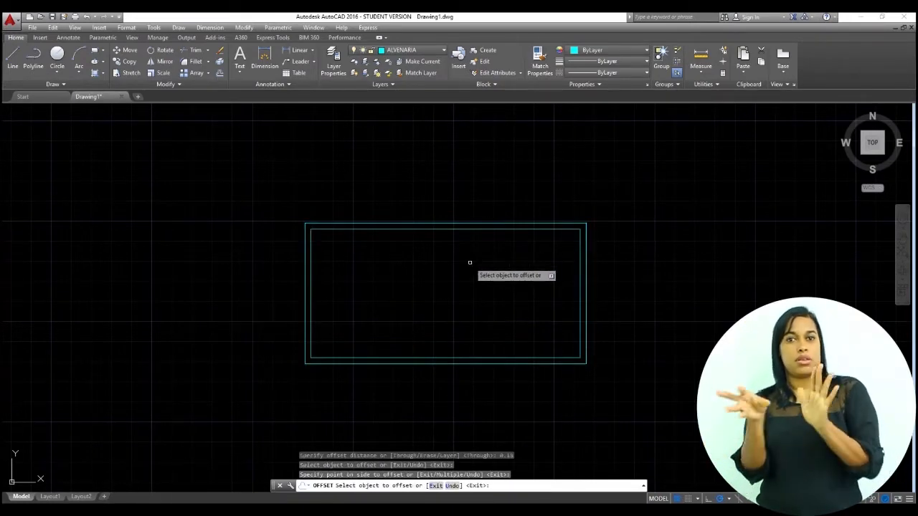
key(Escape)
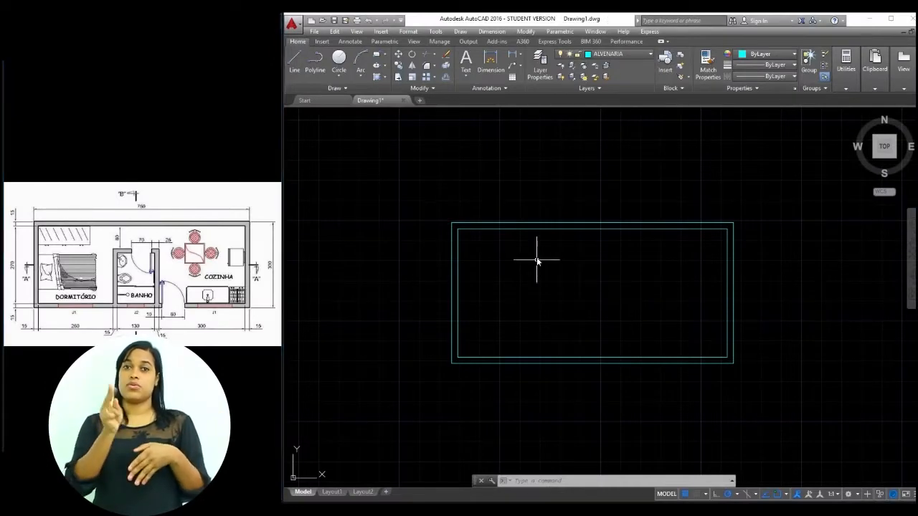
- Explode the inner rectangle into separate lines and check that its edges can be selected individually
click(527, 229)
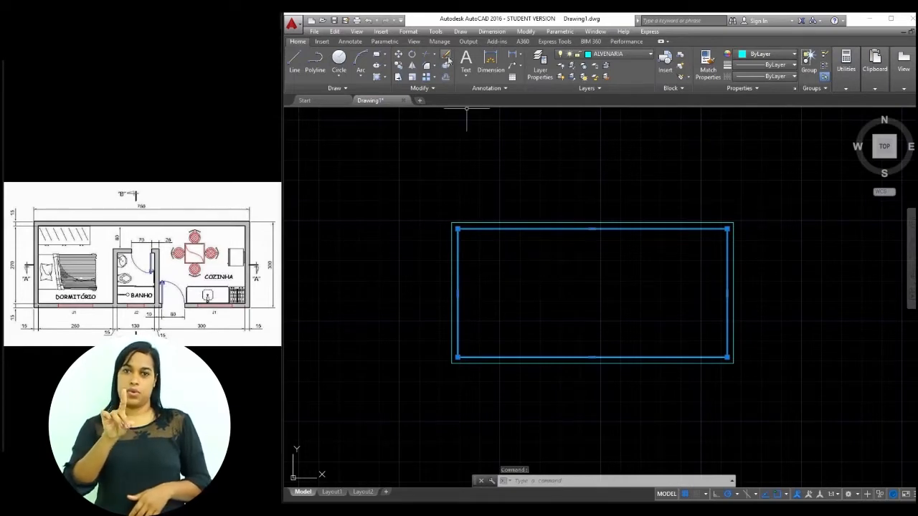
click(445, 65)
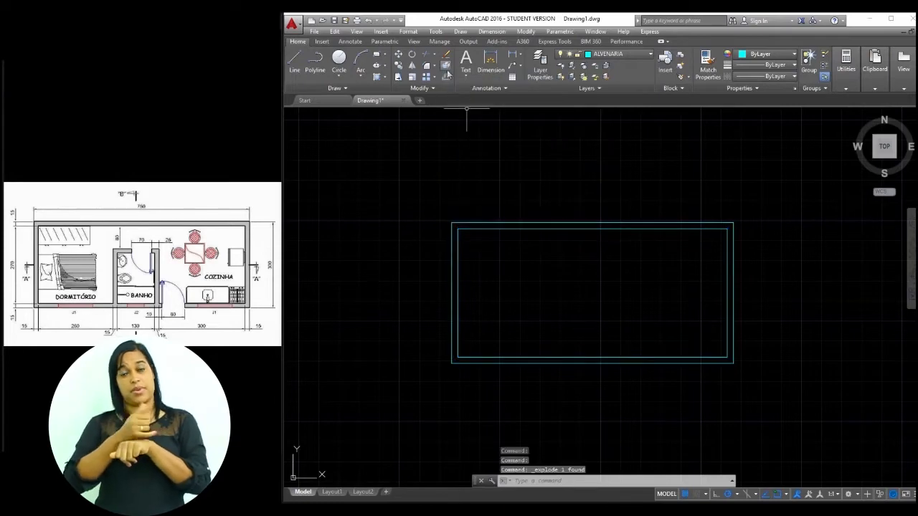
click(537, 228)
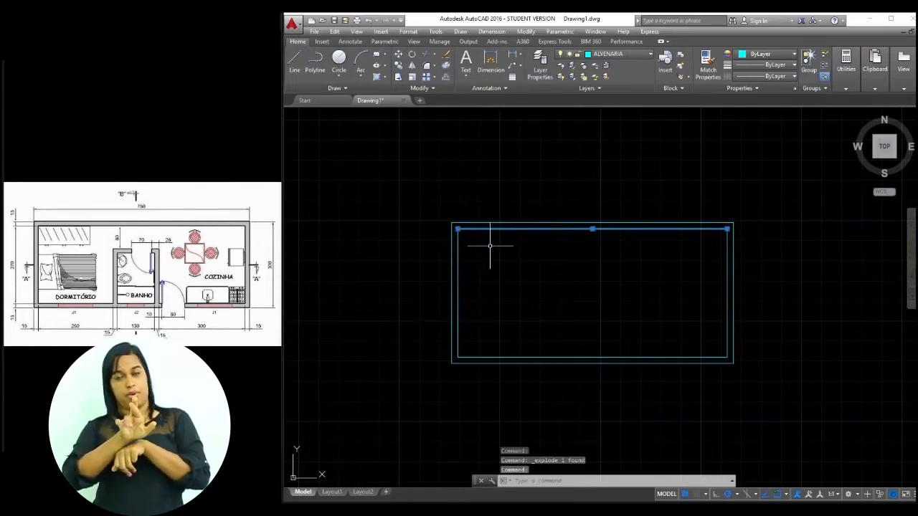
click(458, 300)
key(Escape)
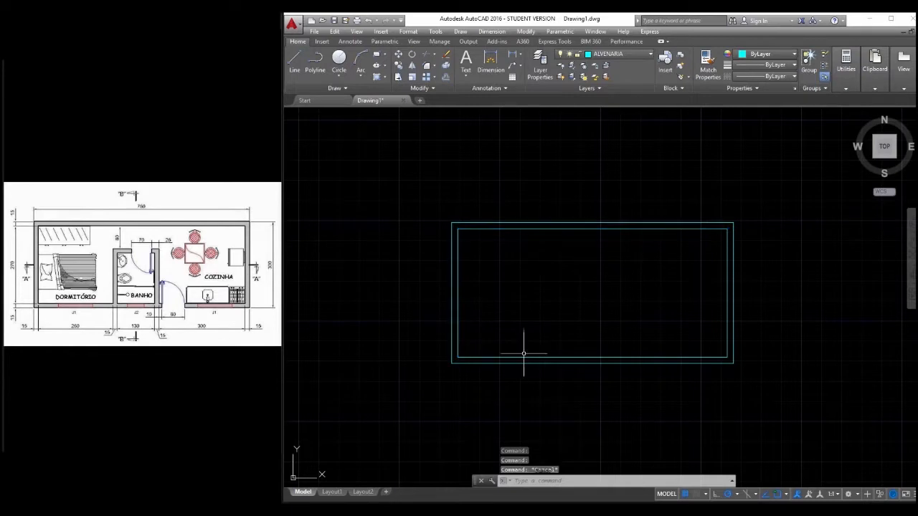
key(Escape)
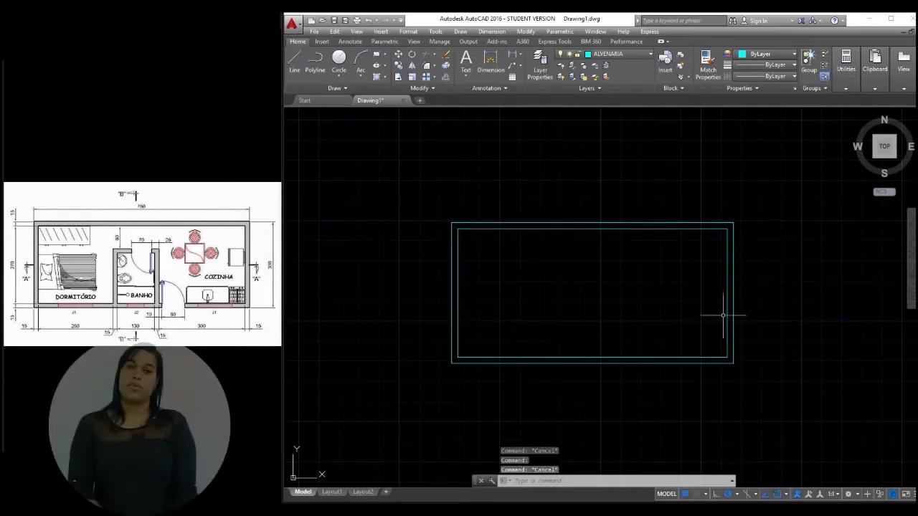
click(582, 229)
key(Escape)
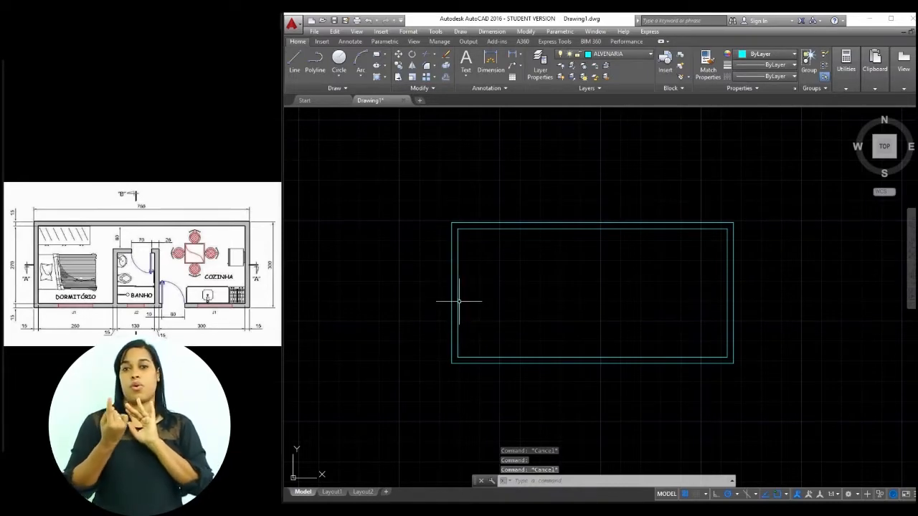
click(460, 301)
click(457, 305)
key(Escape)
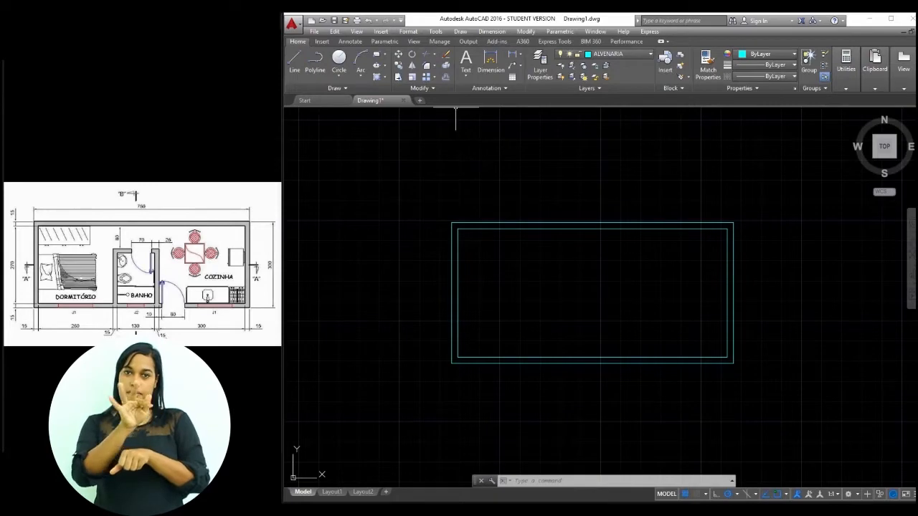
- Offset the inner line of the left outer wall 2.60 to the right to set the bedroom width
text(o)
key(Return)
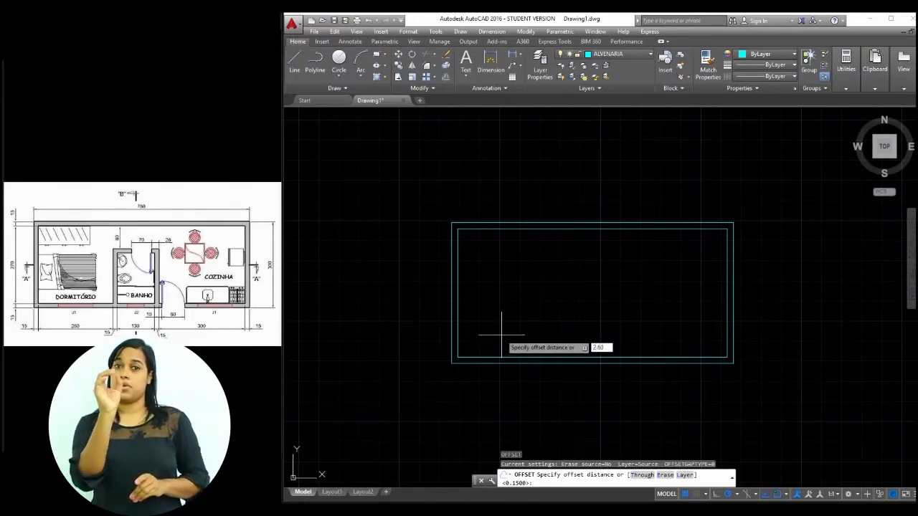
key(Return)
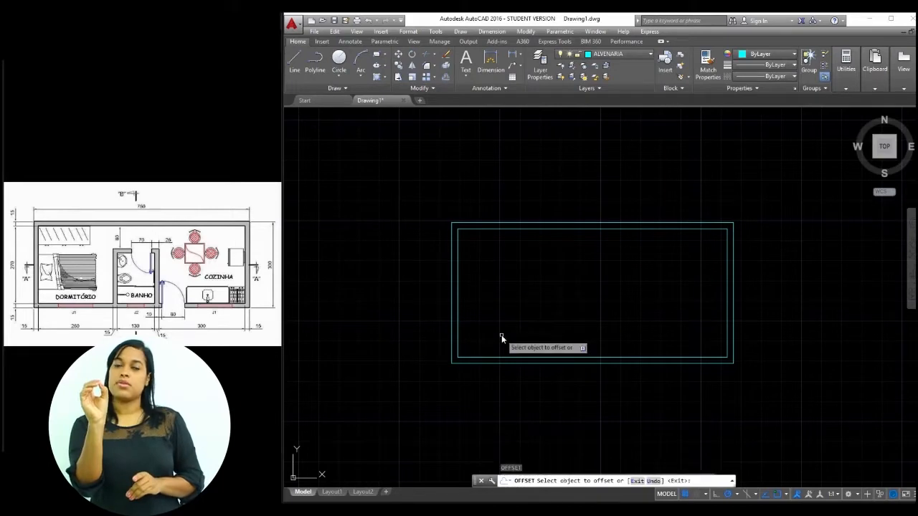
click(459, 304)
click(502, 291)
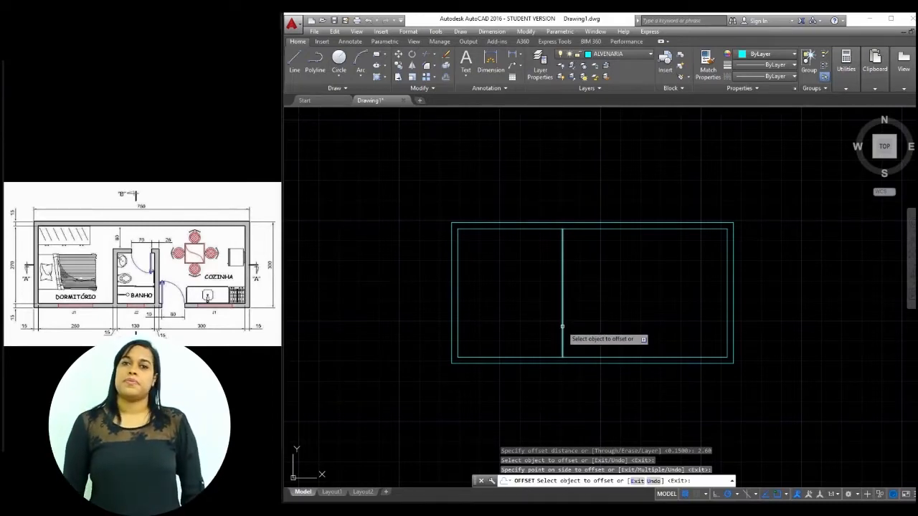
key(Escape)
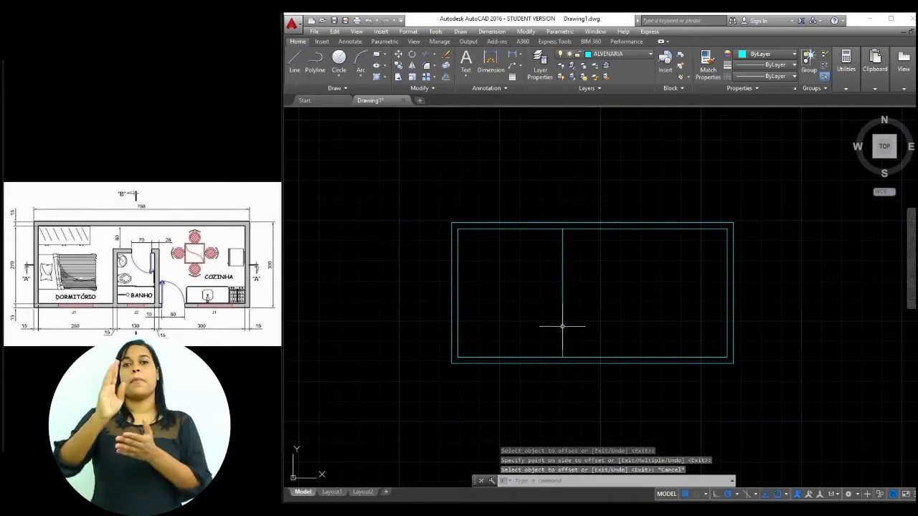
- Offset the new vertical bedroom line 0.15 to the right to give the partition wall its thickness
key(space)
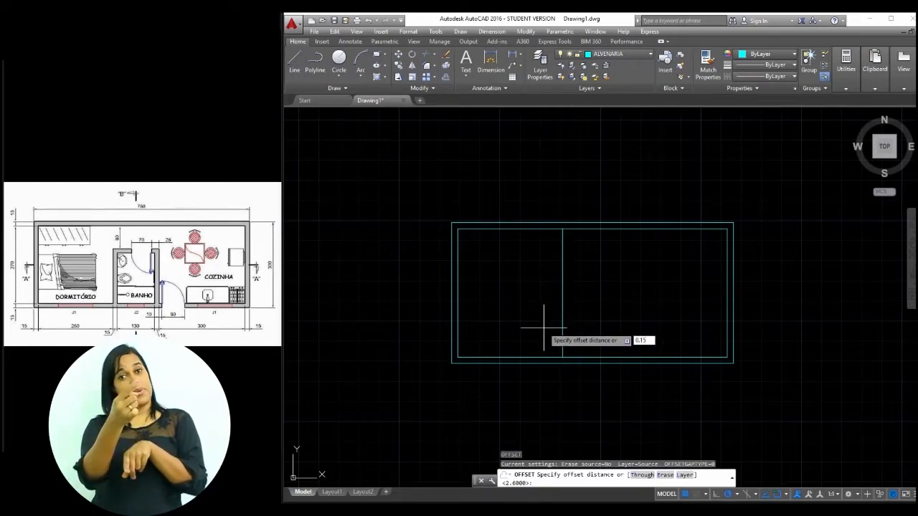
key(Return)
click(563, 327)
click(601, 321)
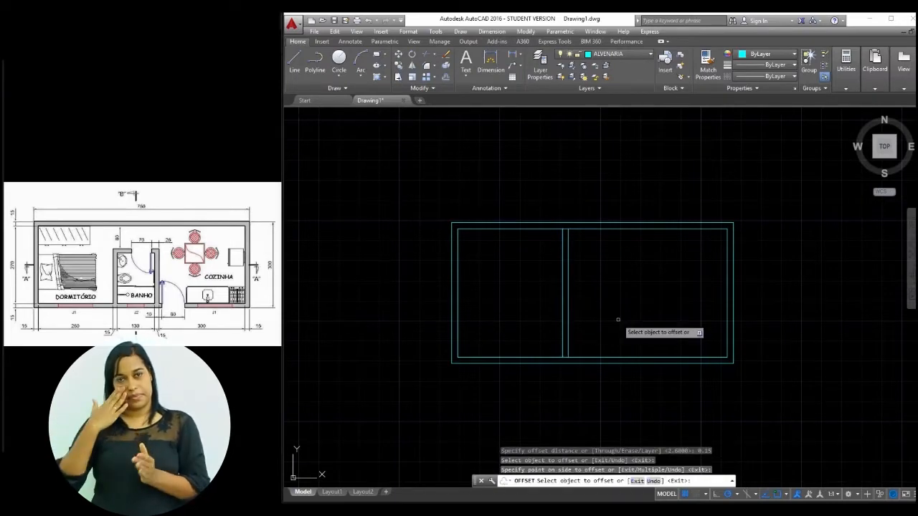
key(Escape)
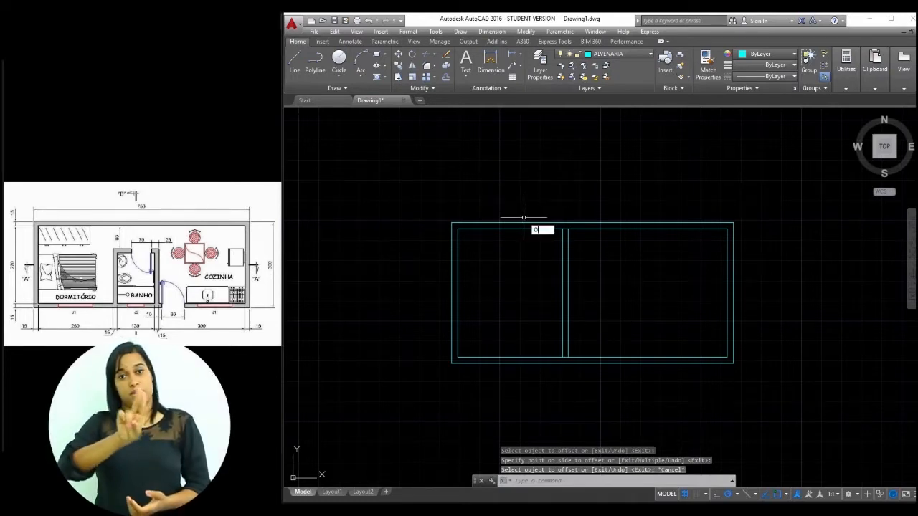
- Offset the right line of the bedroom partition 1.30 to the right to set the bathroom width
key(Return)
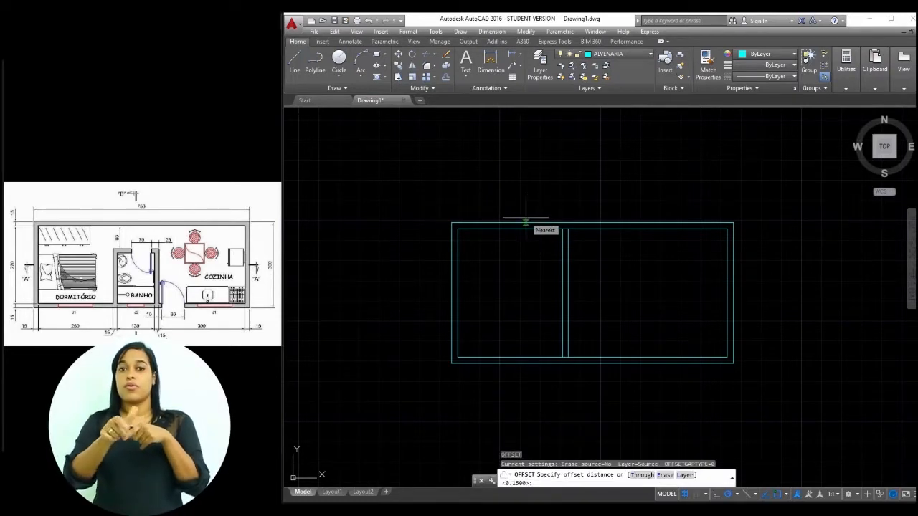
text(1.30)
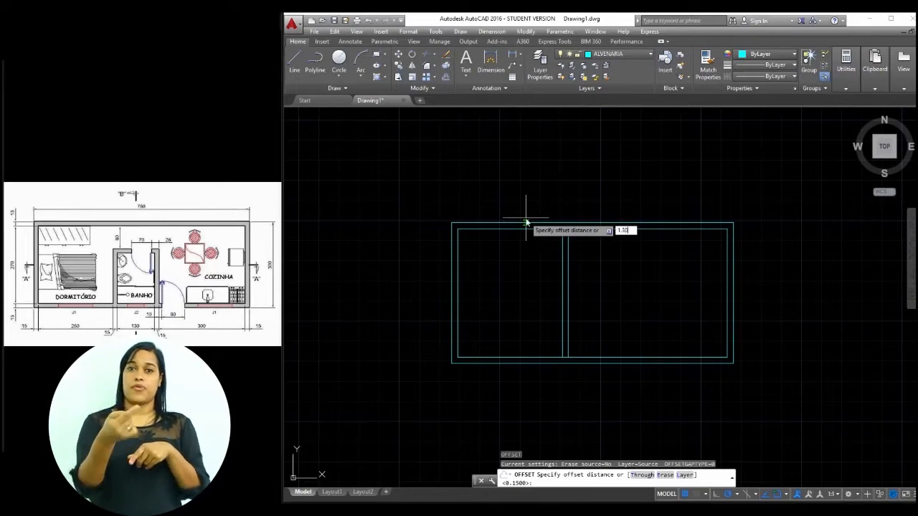
key(Return)
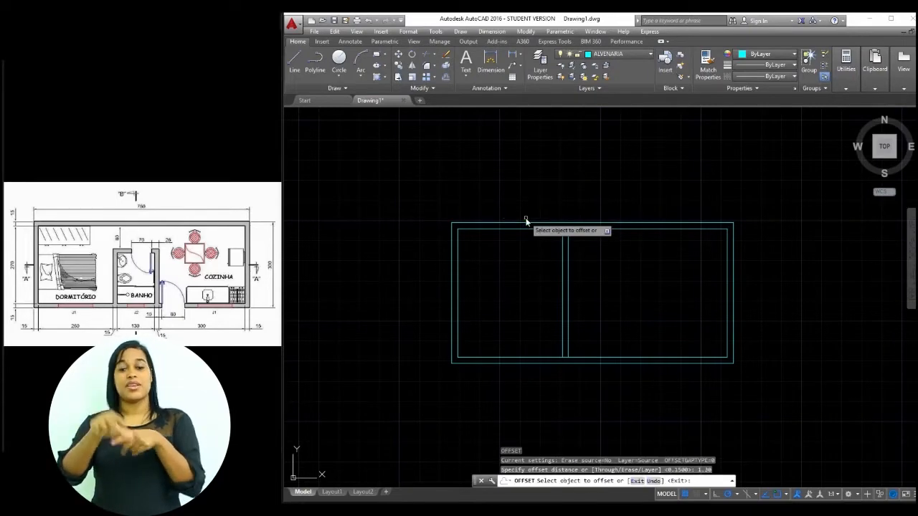
click(568, 278)
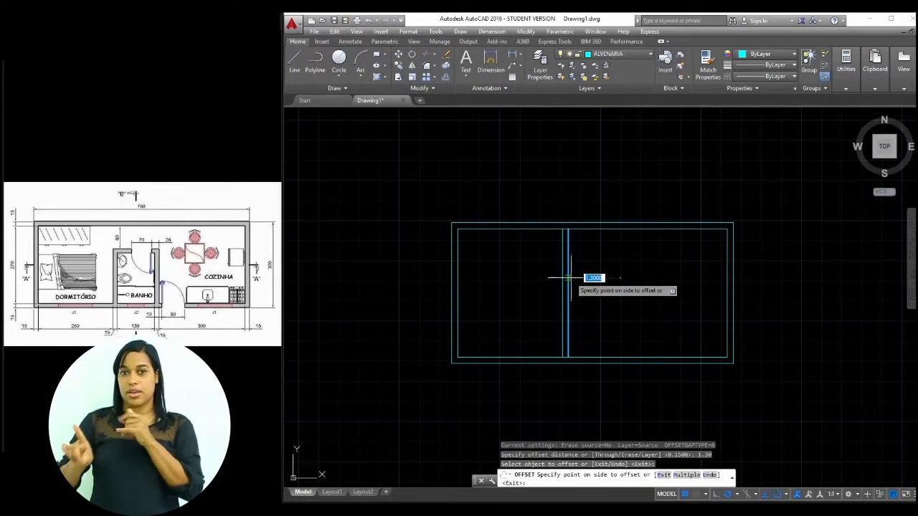
click(638, 290)
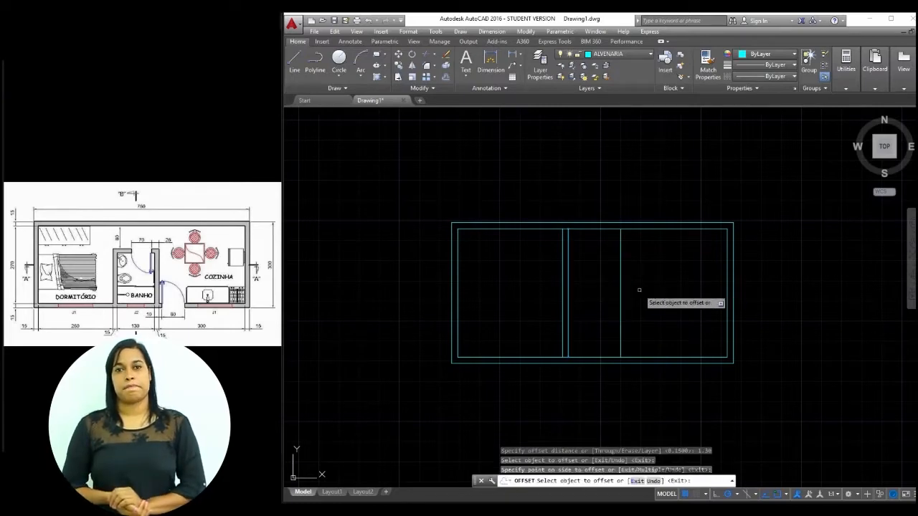
key(Return)
- Offset the bathroom's right-hand line 0.15 to the right to form the wall between bathroom and kitchen
text(O)
key(Return)
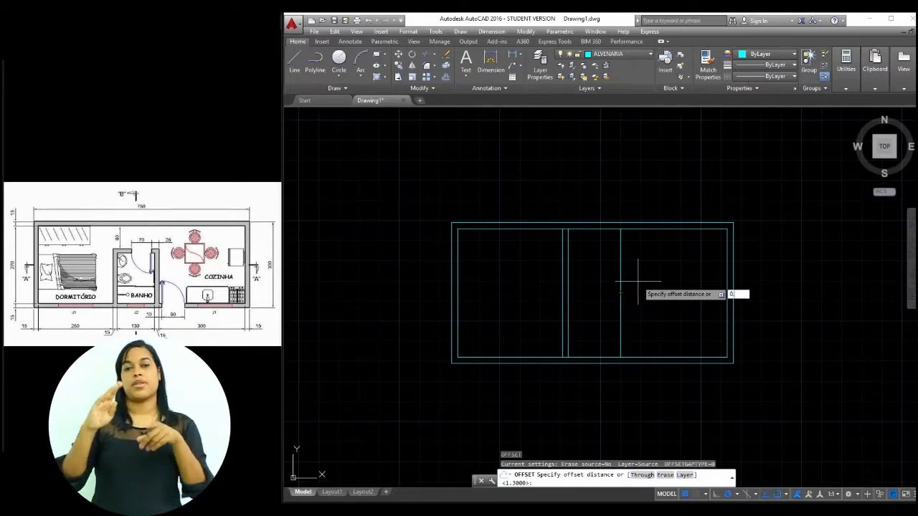
key(Return)
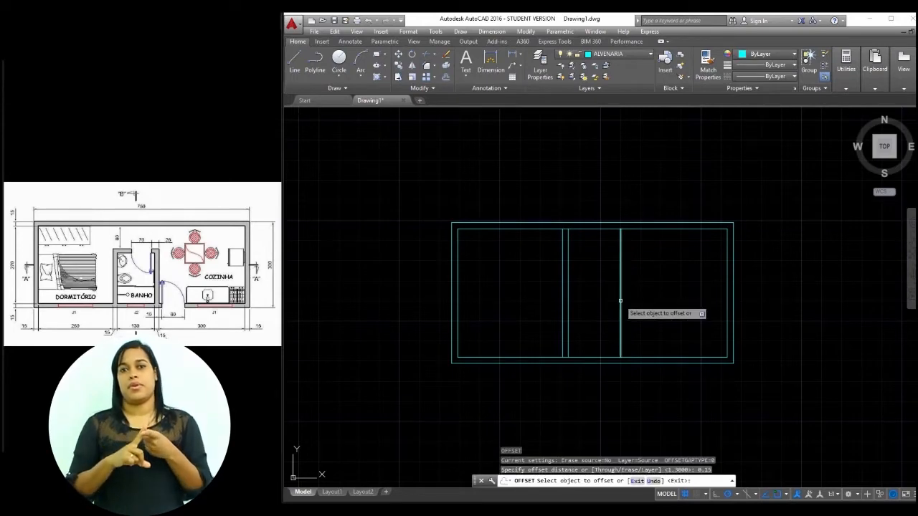
click(621, 300)
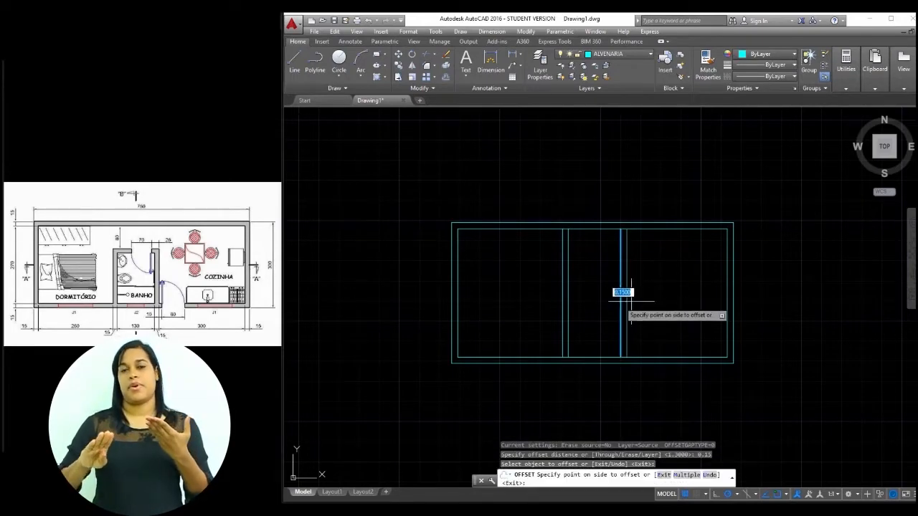
click(654, 294)
key(Return)
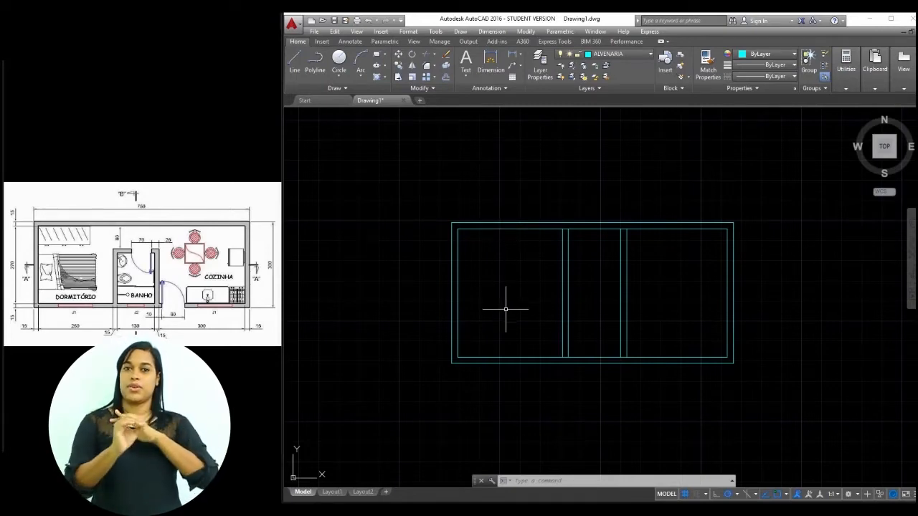
- Offset the inner line of the top outer wall 0.80 downward to place the bathroom's upper wall
key(Return)
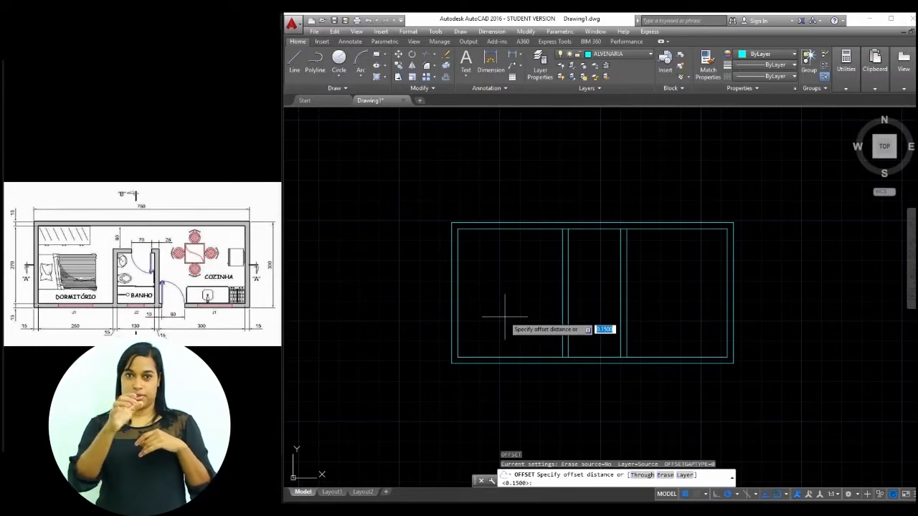
text(0.80)
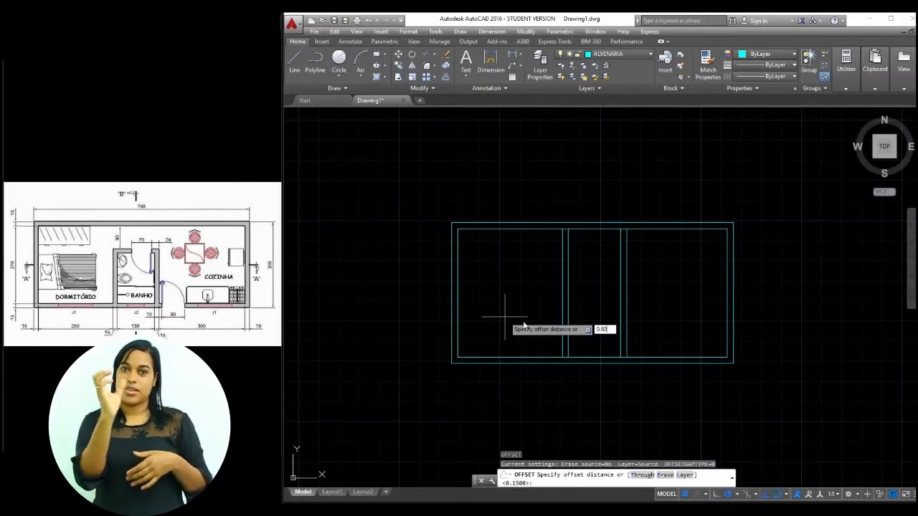
key(Return)
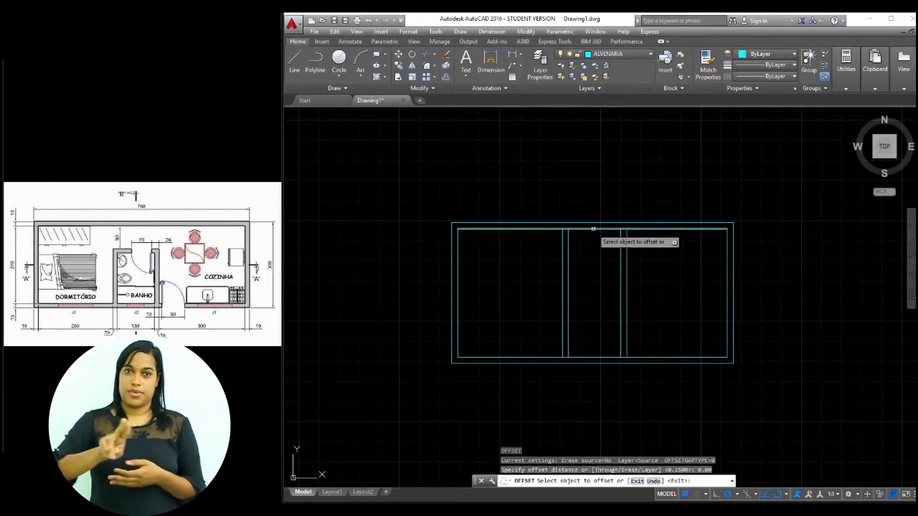
click(593, 229)
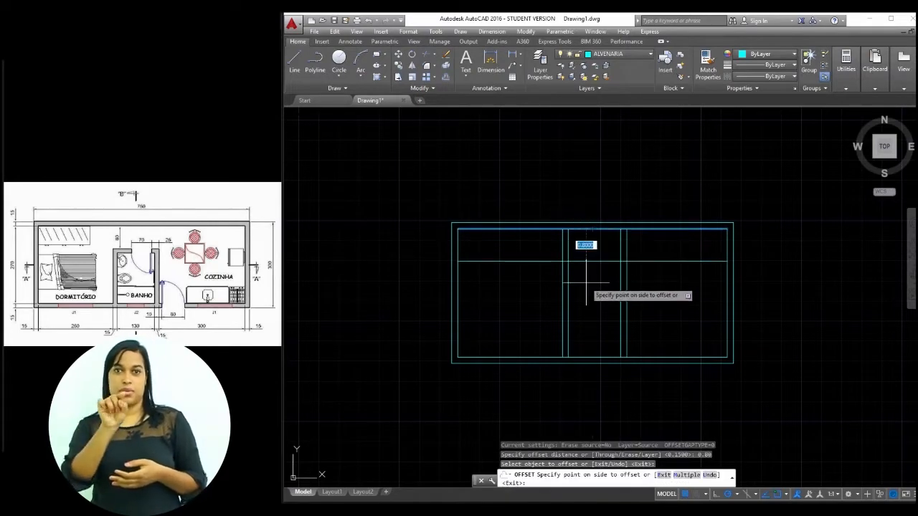
click(586, 280)
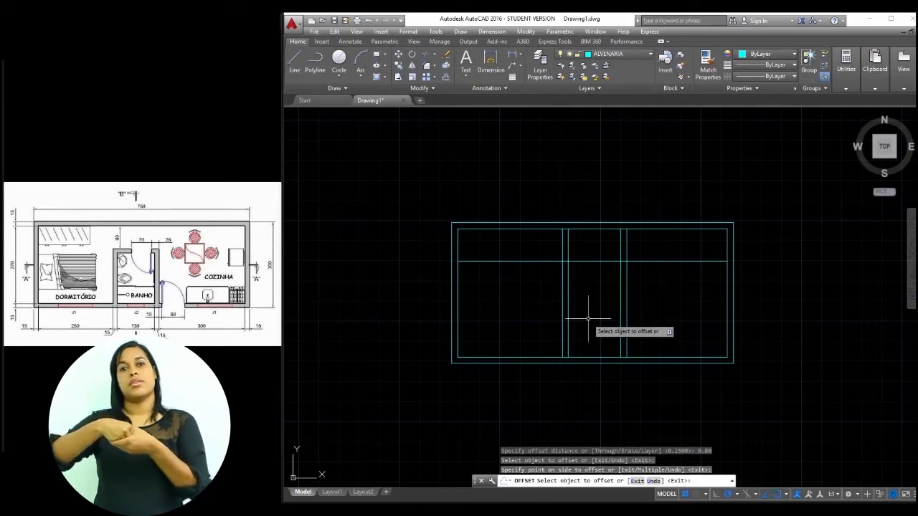
key(Escape)
- Offset the new horizontal line 0.15 downward to give the bathroom's upper wall its thickness
key(Return)
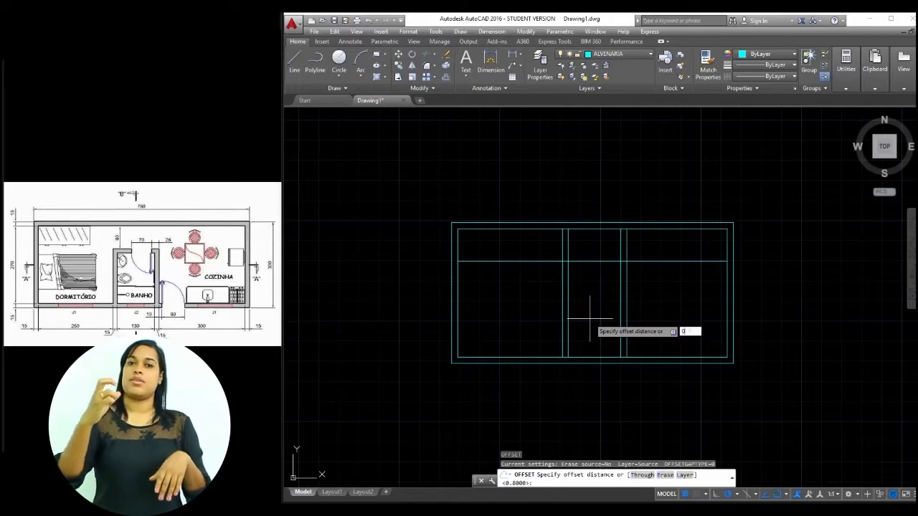
key(Return)
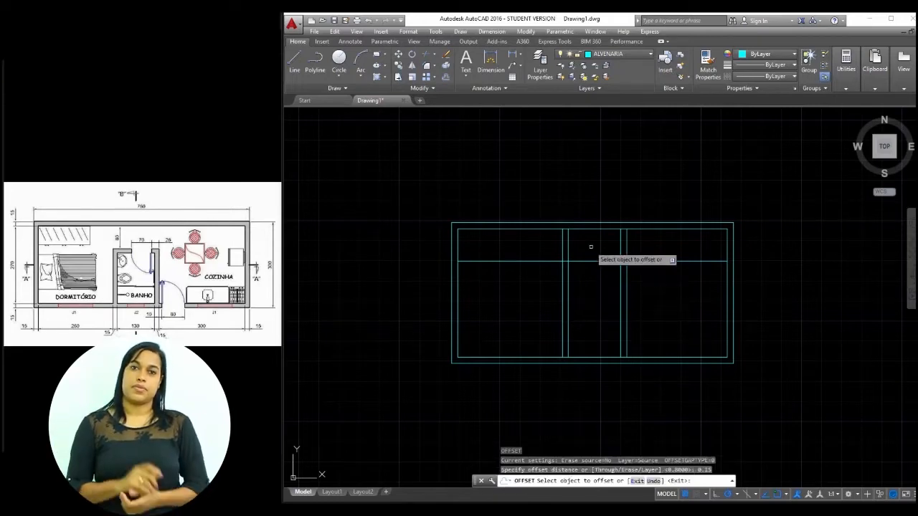
click(594, 261)
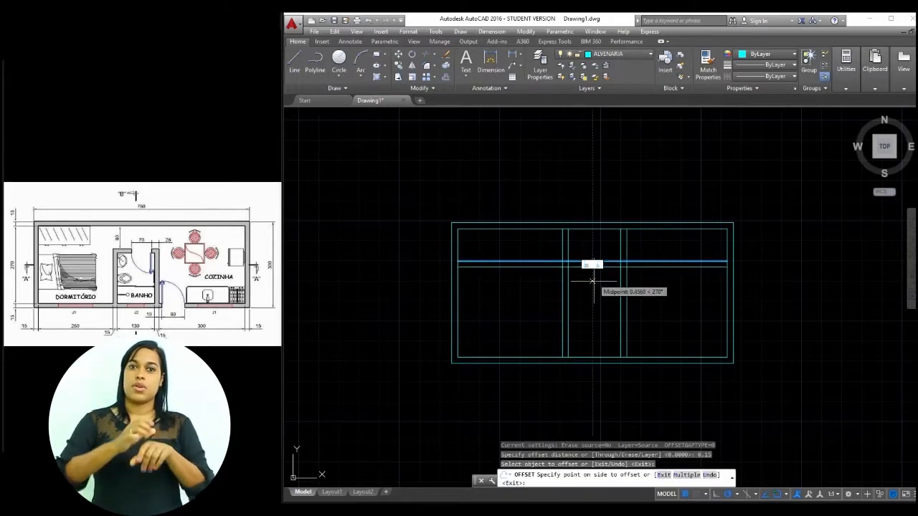
click(592, 291)
key(Escape)
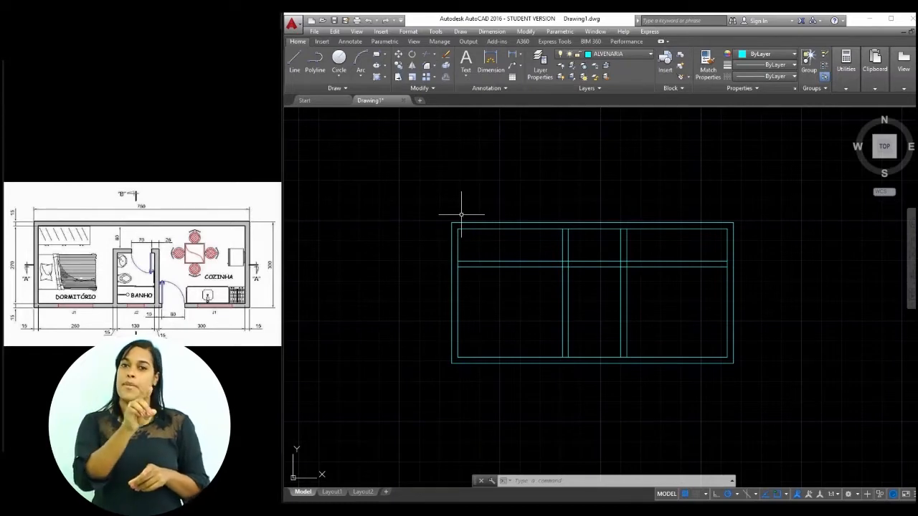
- Fillet the bedroom partition's left line with the upper horizontal wall line into a square outer corner, keeping the lower and right-hand portions
key(Return)
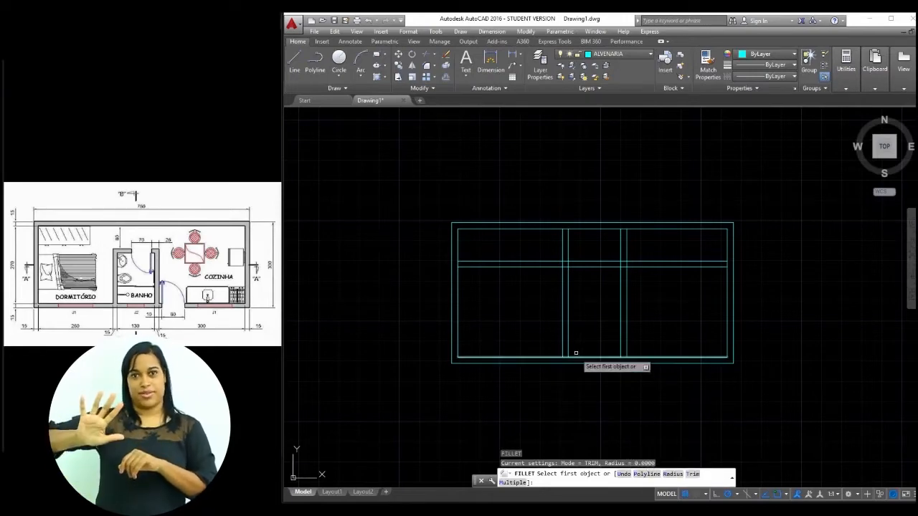
click(562, 277)
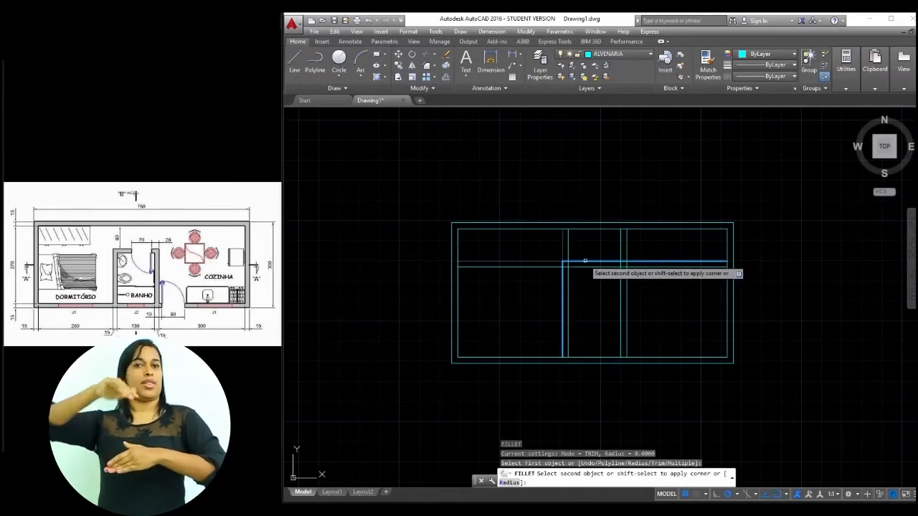
click(585, 261)
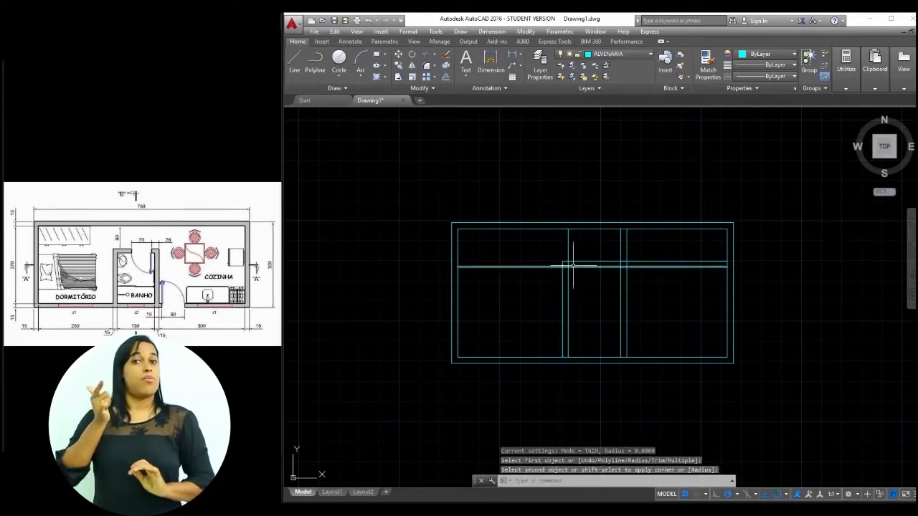
- Fillet the lower horizontal wall line with the bedroom partition's right-hand line to form the bathroom's square inner upper-left corner
scroll(565, 261, up, 4)
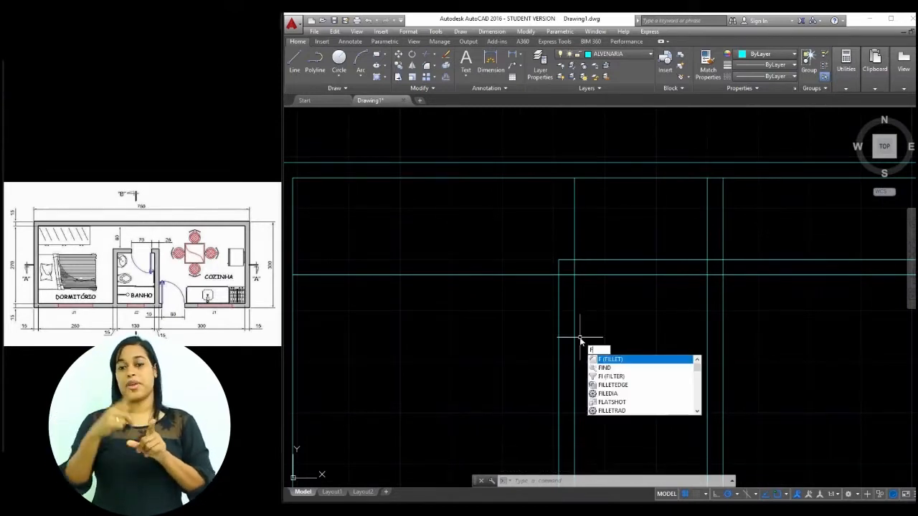
key(Return)
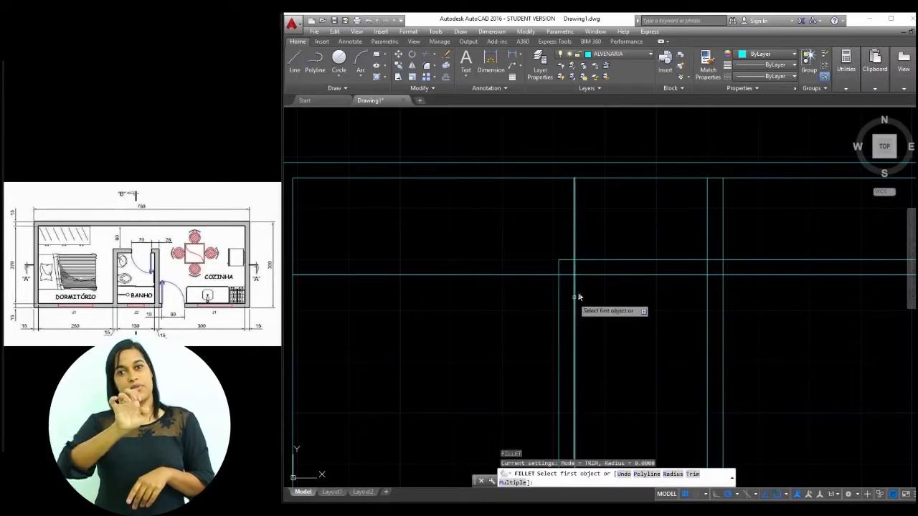
click(603, 274)
click(575, 301)
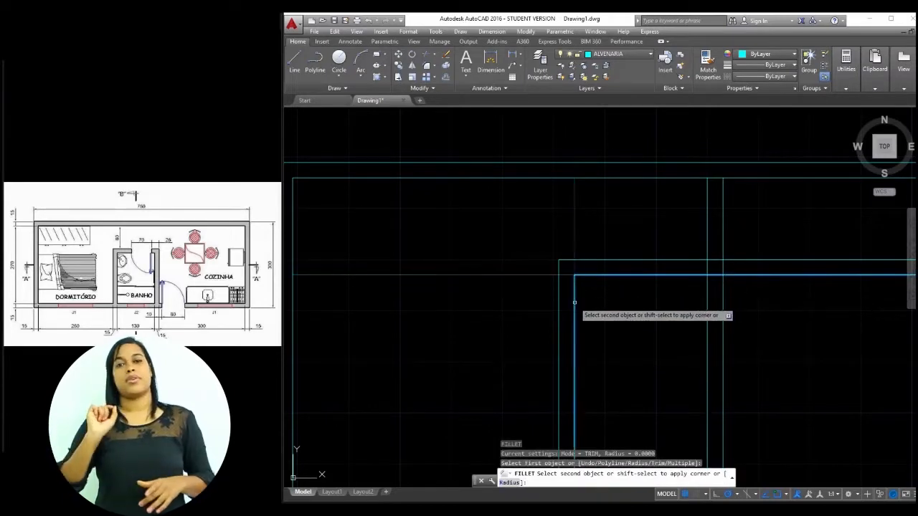
- Fillet the upper horizontal wall line with the right-hand line of the bathroom–kitchen wall into a square outer corner
scroll(662, 287, down, 3)
scroll(615, 291, up, 3)
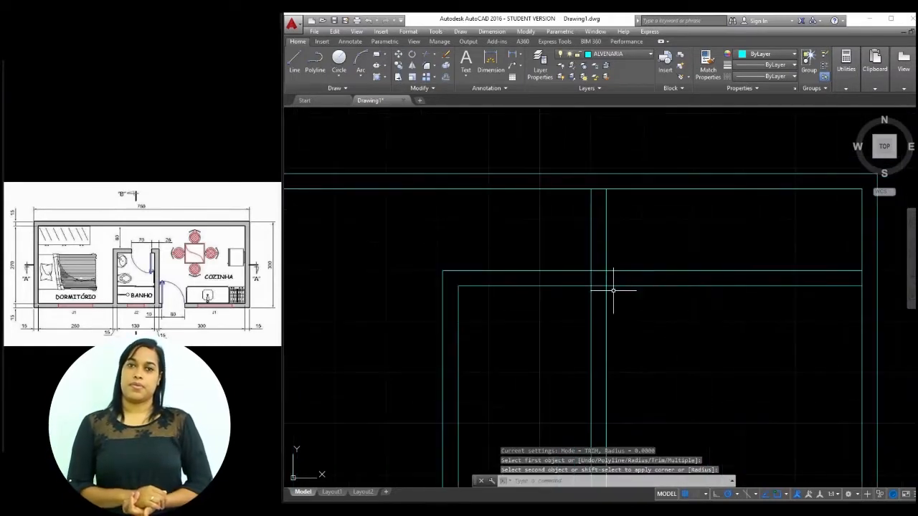
key(Return)
click(595, 272)
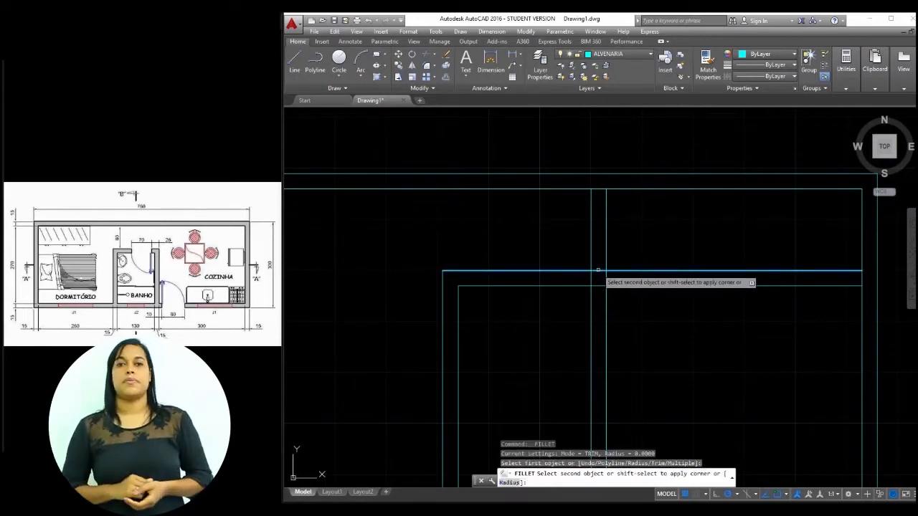
click(604, 308)
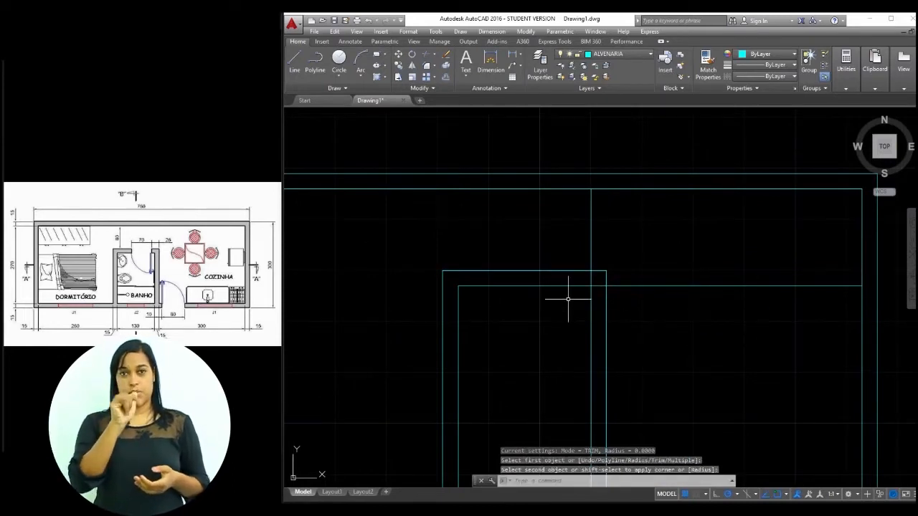
- Fillet the lower horizontal wall line with the left-hand line of the bathroom–kitchen wall to close the bathroom's inner upper-right corner
key(Return)
click(577, 286)
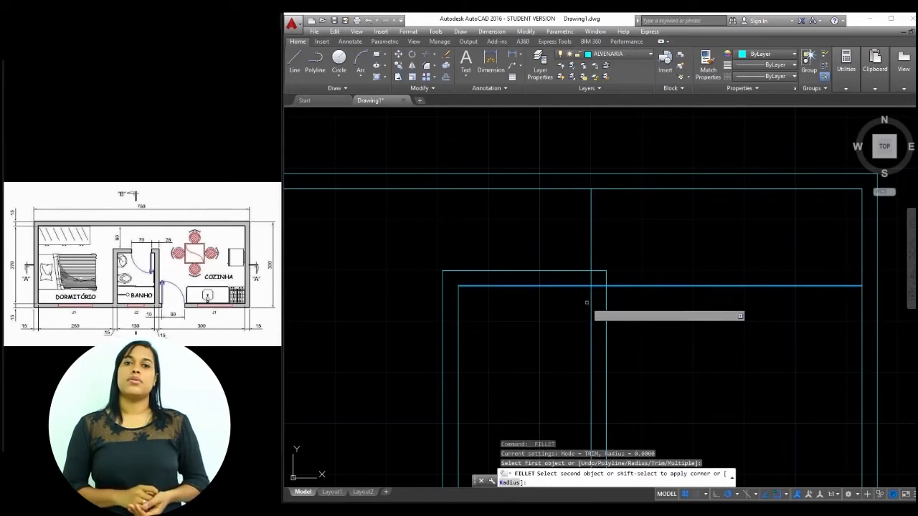
click(590, 308)
scroll(545, 315, down, 5)
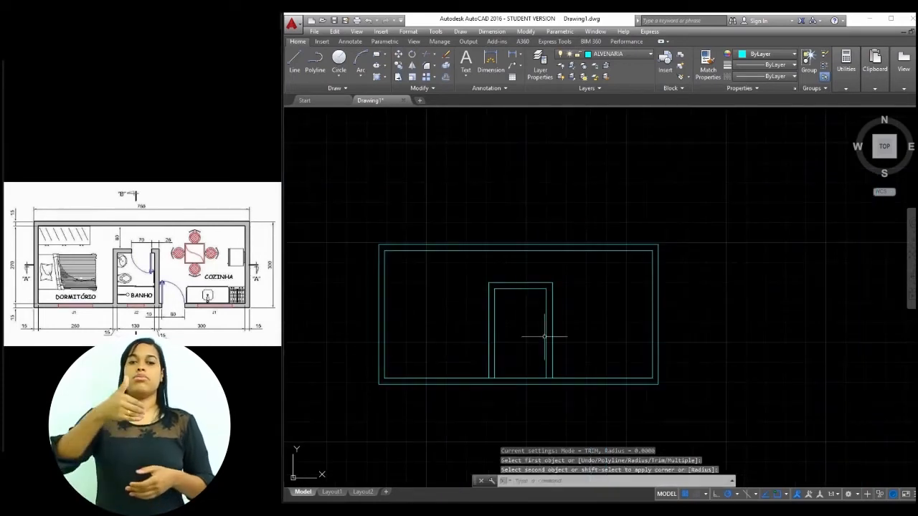
- Trim the bottom outer wall's inner line between the paired lines of both bathroom side walls, using their four vertical lines as cutting edges
scroll(529, 324, up, 3)
scroll(475, 375, up, 4)
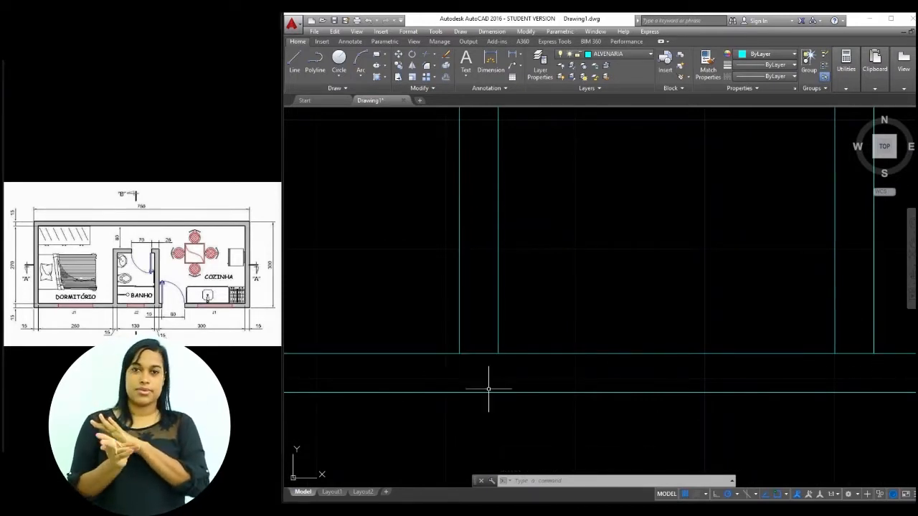
scroll(525, 381, down, 5)
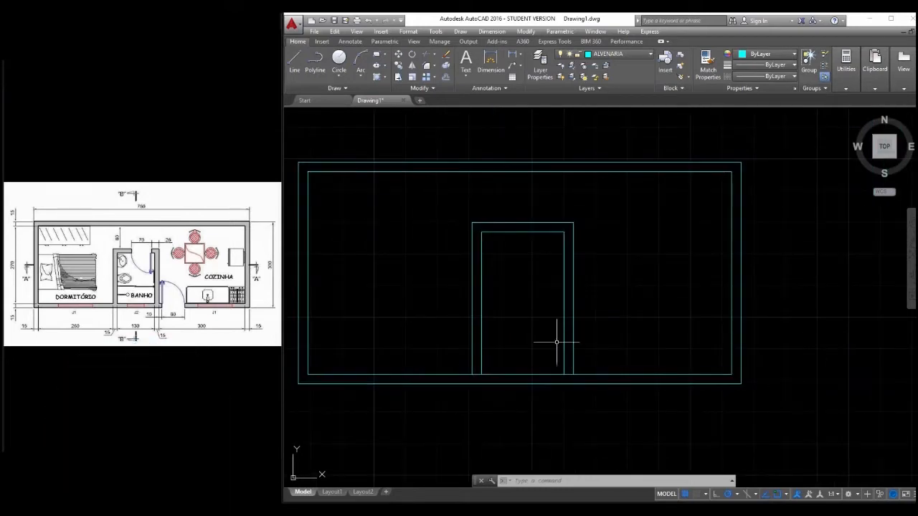
scroll(459, 379, up, 2)
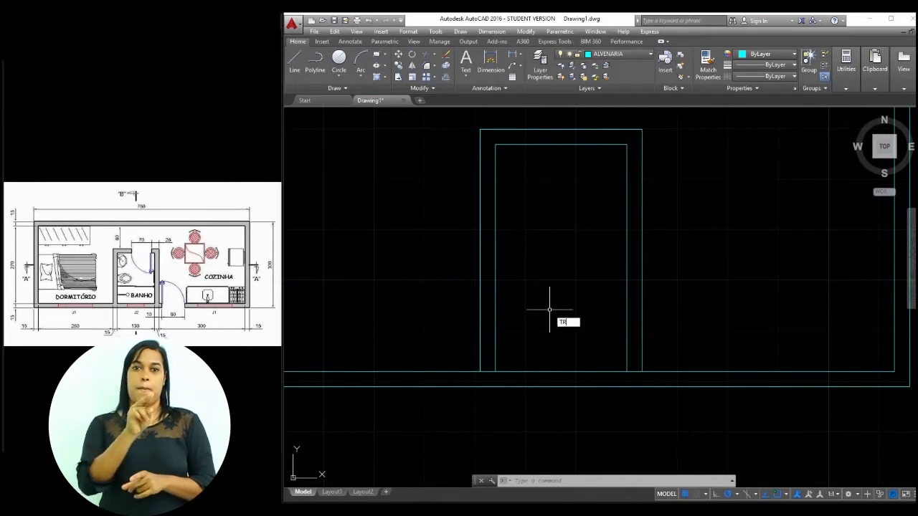
key(Return)
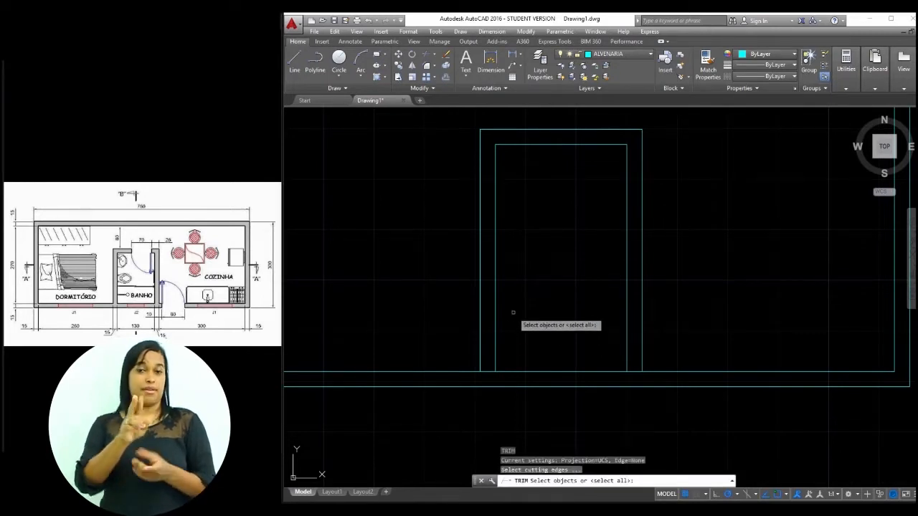
click(513, 313)
click(469, 338)
click(688, 302)
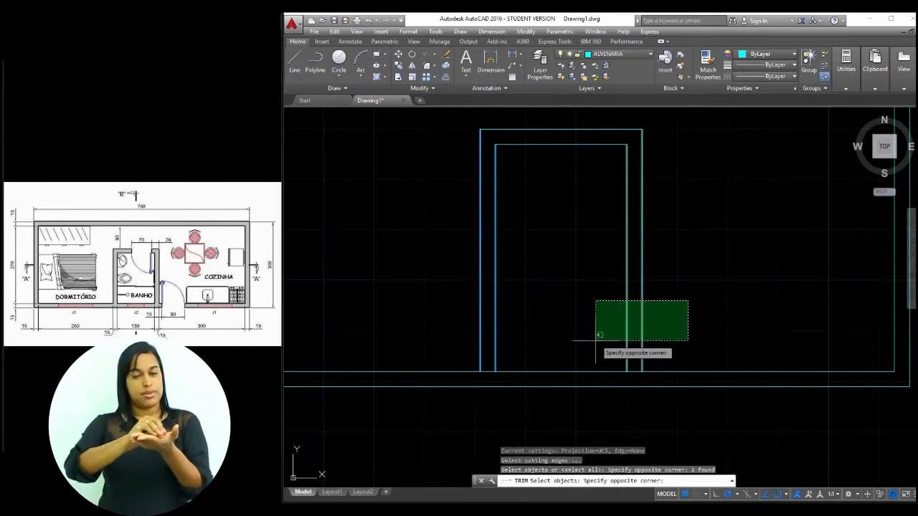
click(595, 340)
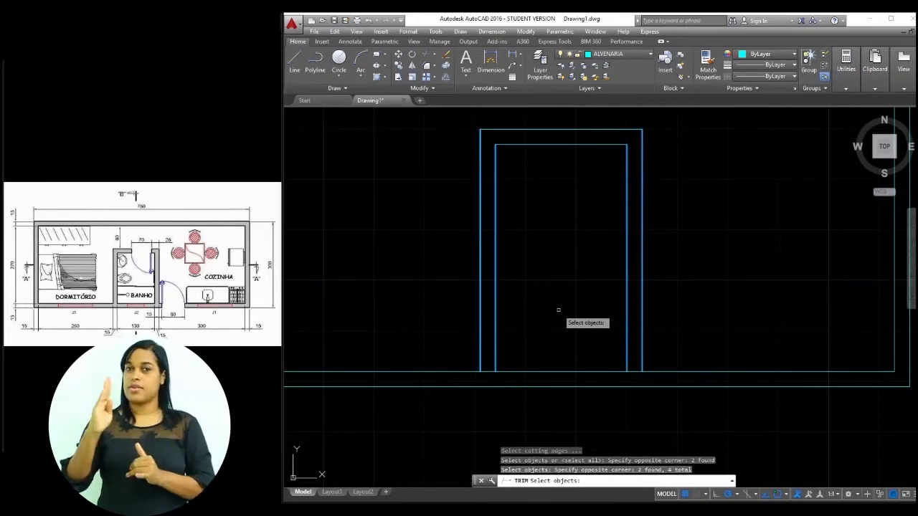
key(Return)
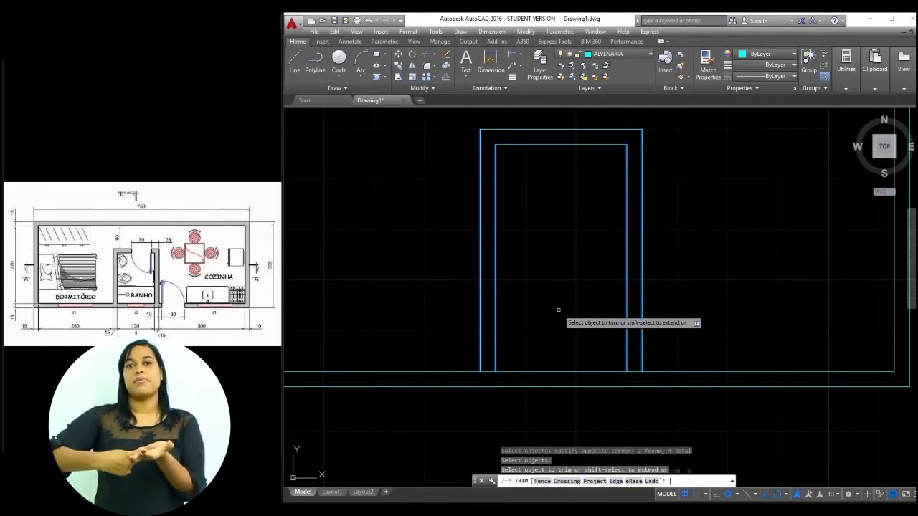
click(635, 370)
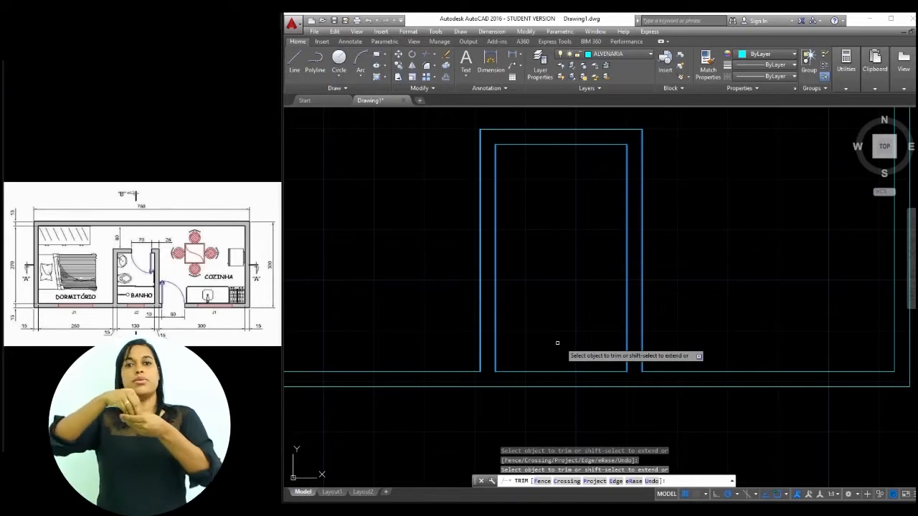
key(Escape)
- Offset the kitchen-side line of the bathroom–kitchen wall 0.10 to the right to mark the near side of the kitchen door opening
scroll(553, 338, down, 2)
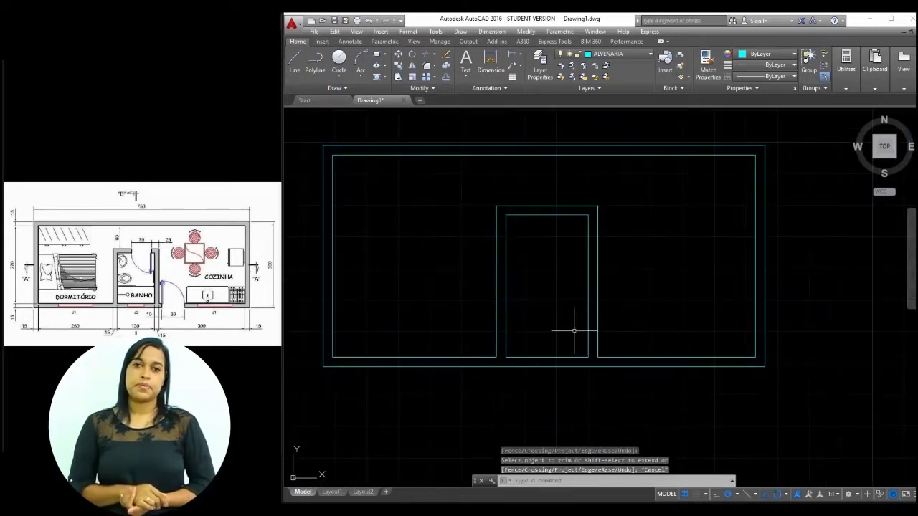
middle_drag(528, 317, 575, 345)
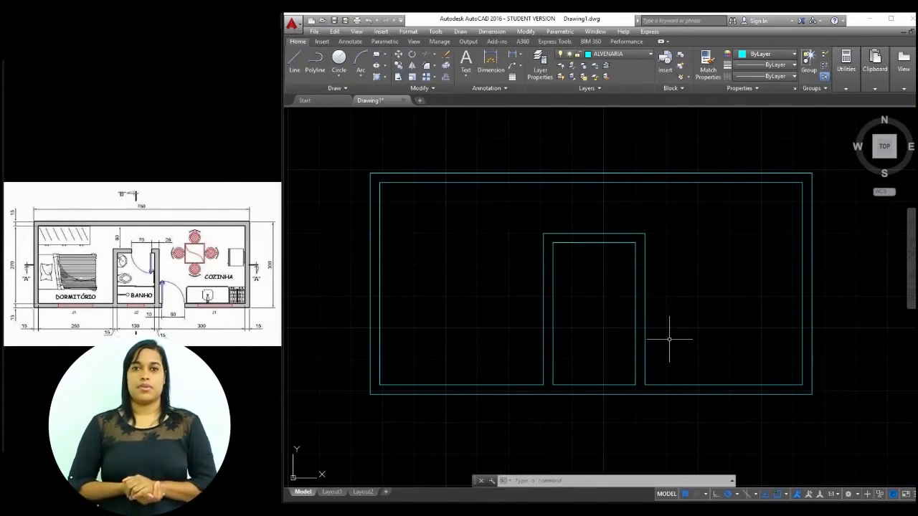
click(445, 77)
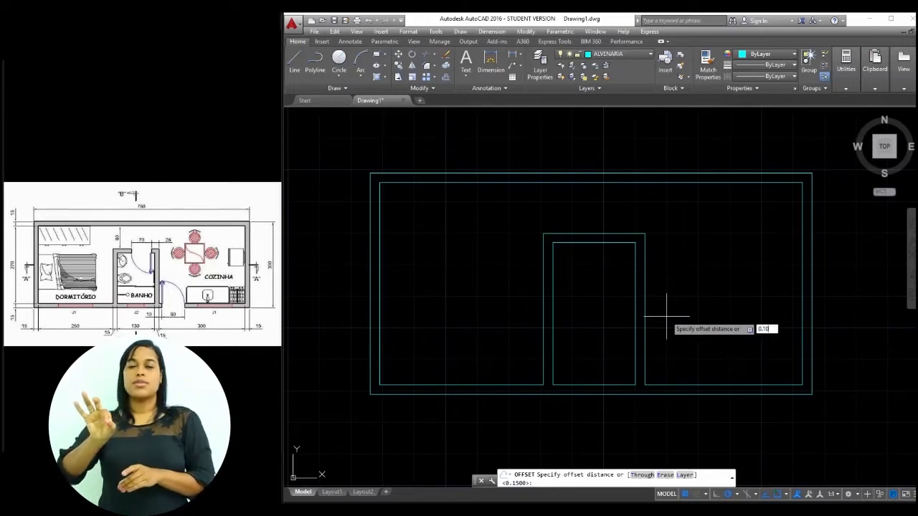
key(Return)
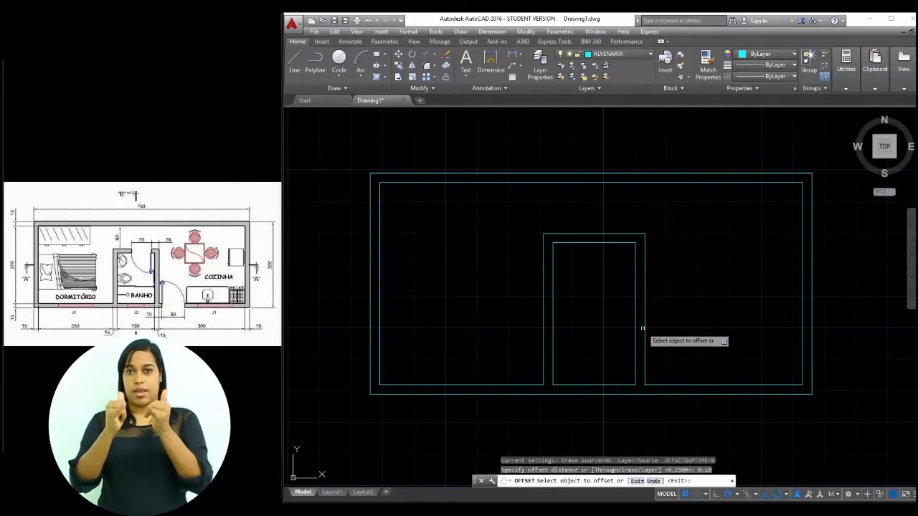
click(643, 328)
click(710, 322)
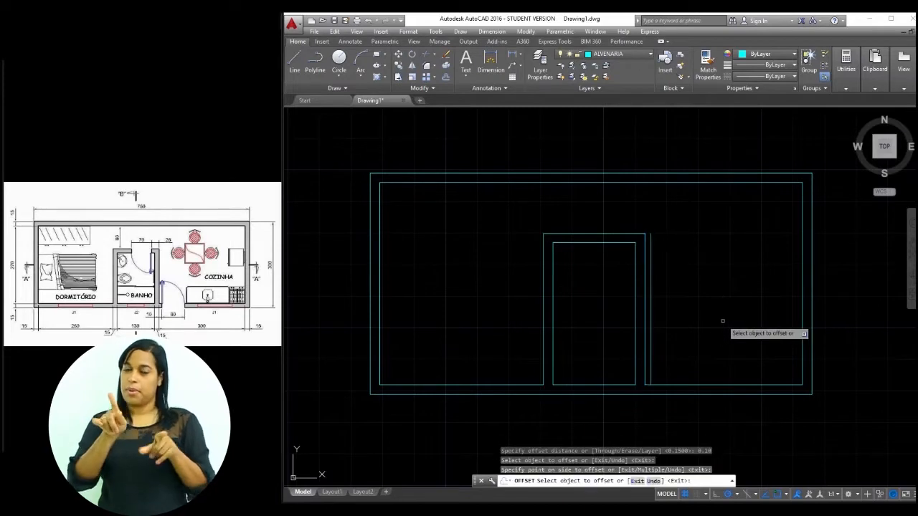
key(Return)
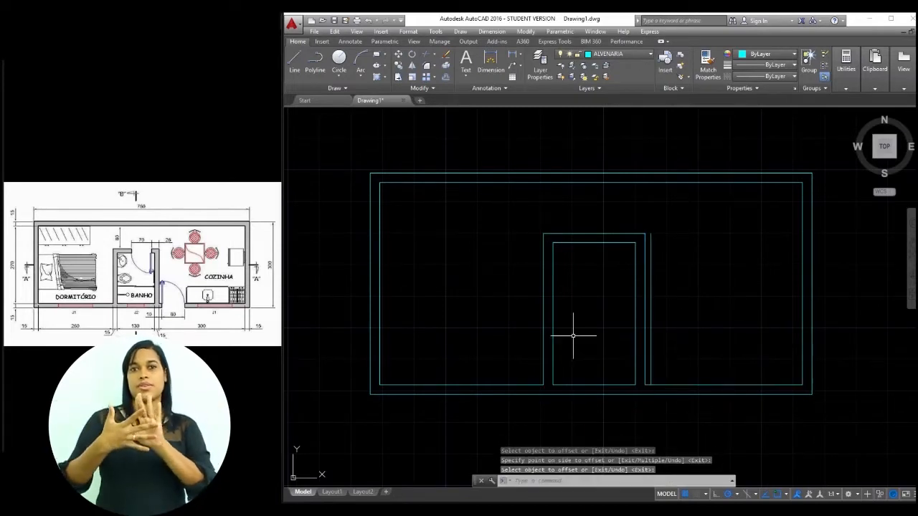
- Offset the new door-side line 0.80 to the right to set the width of the kitchen door opening
text(o)
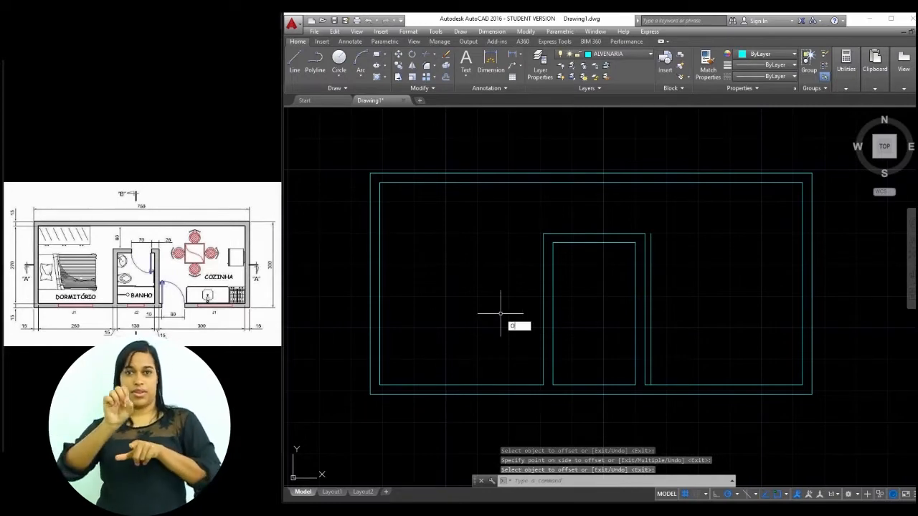
key(Return)
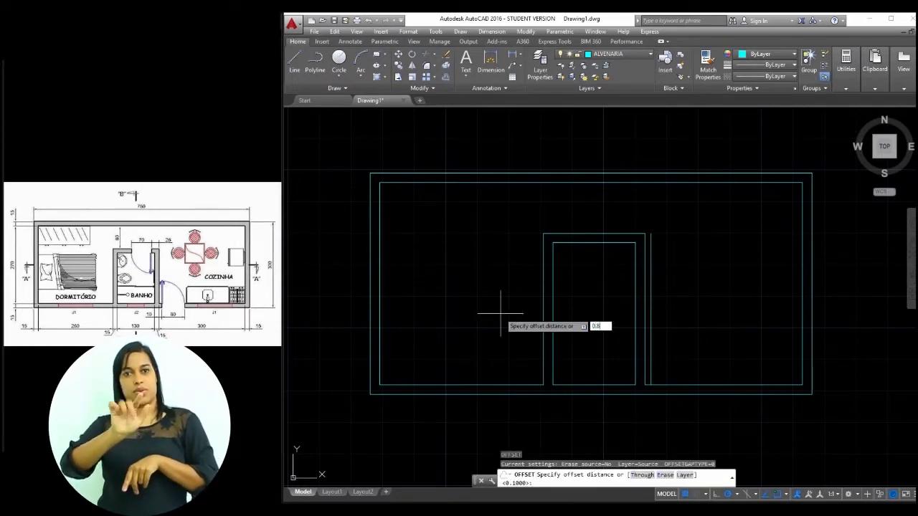
text(0.80)
key(Return)
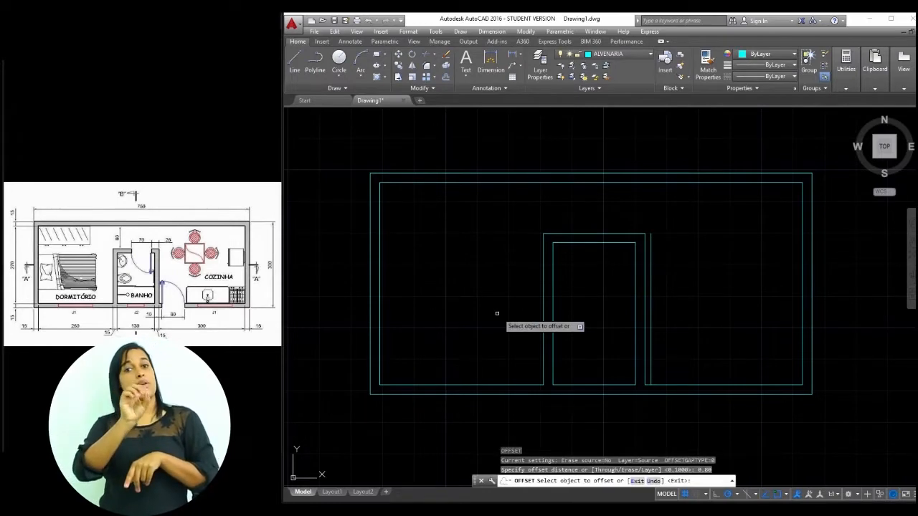
click(651, 342)
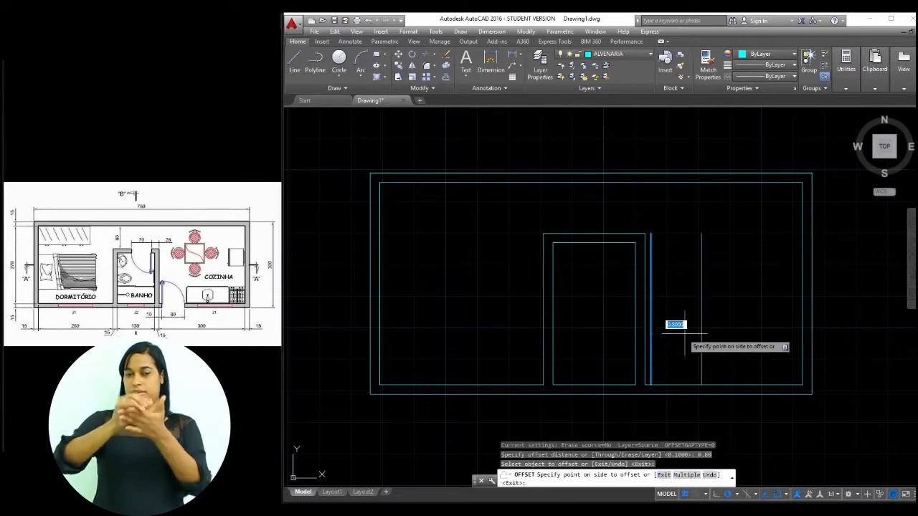
click(732, 332)
key(Escape)
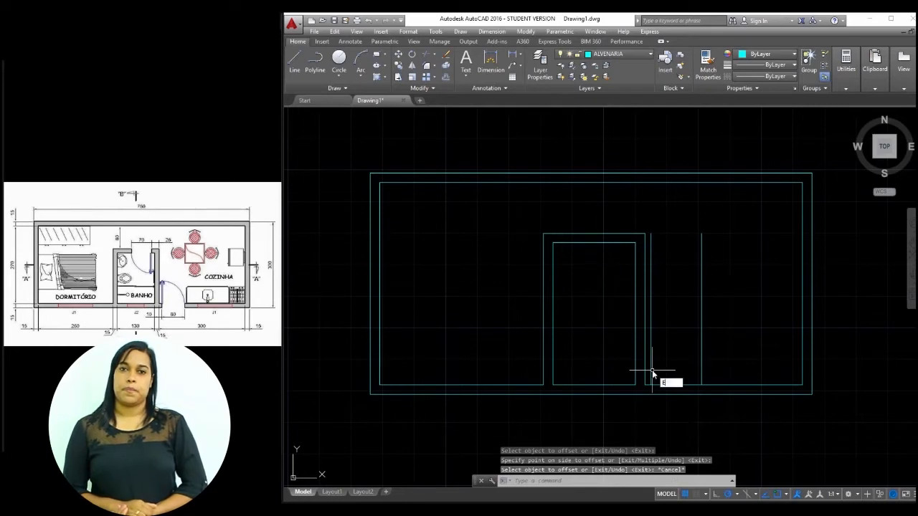
- Extend both vertical door opening lines down to the outer line of the bottom wall
text(X)
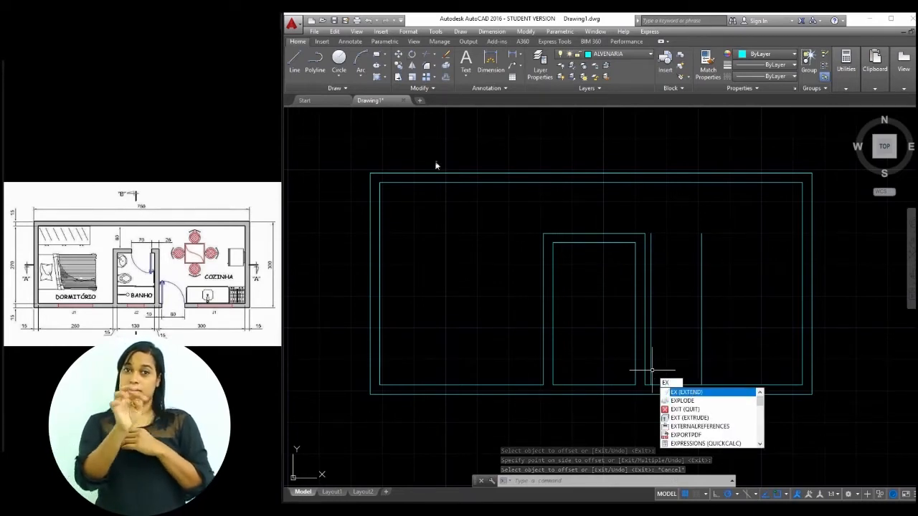
click(689, 393)
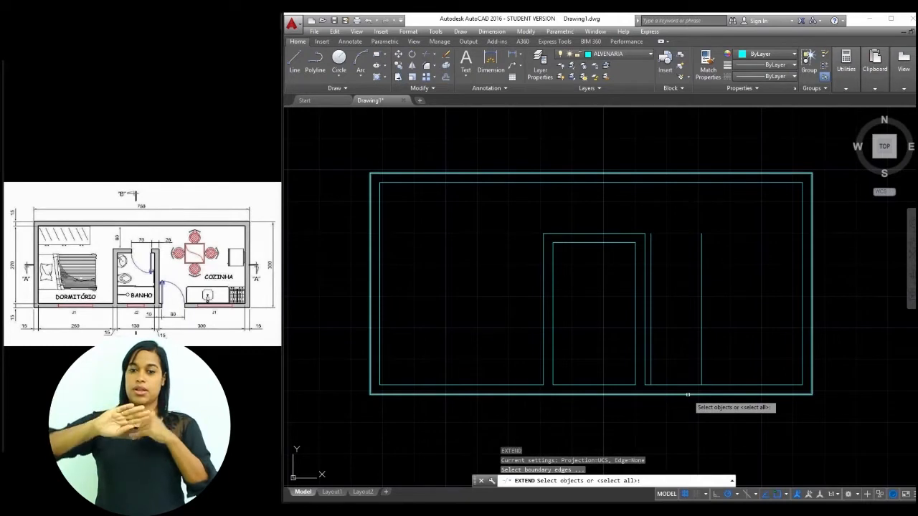
click(688, 394)
key(Return)
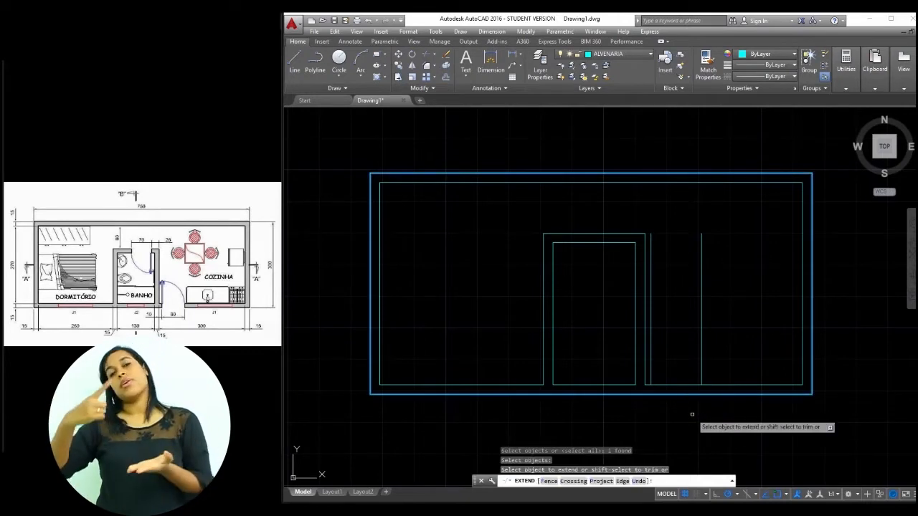
click(699, 384)
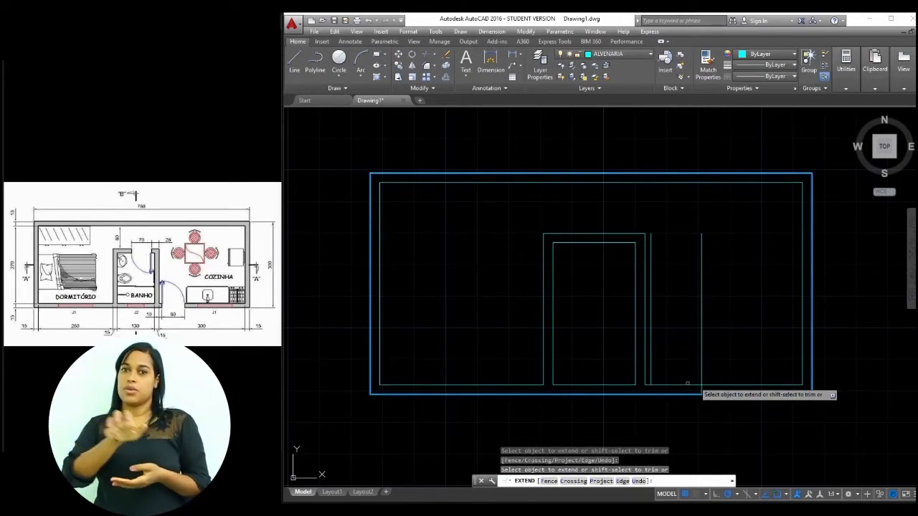
click(650, 357)
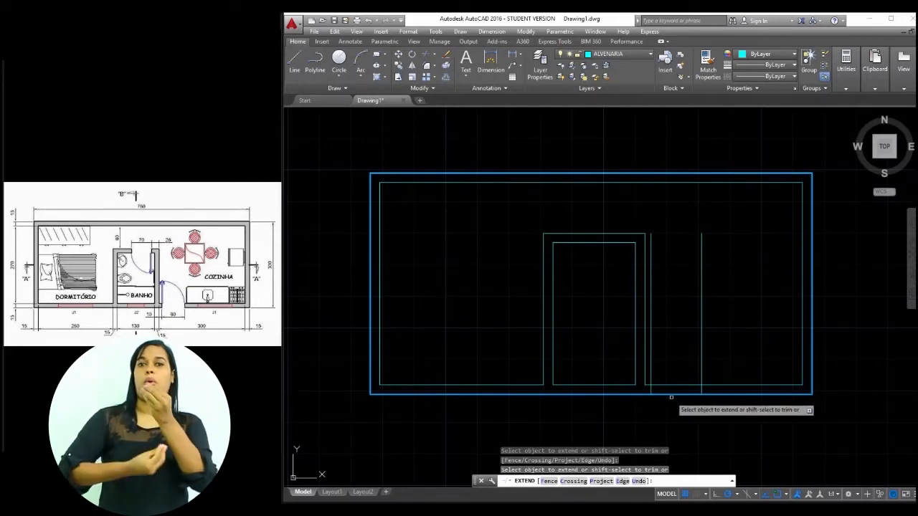
key(Escape)
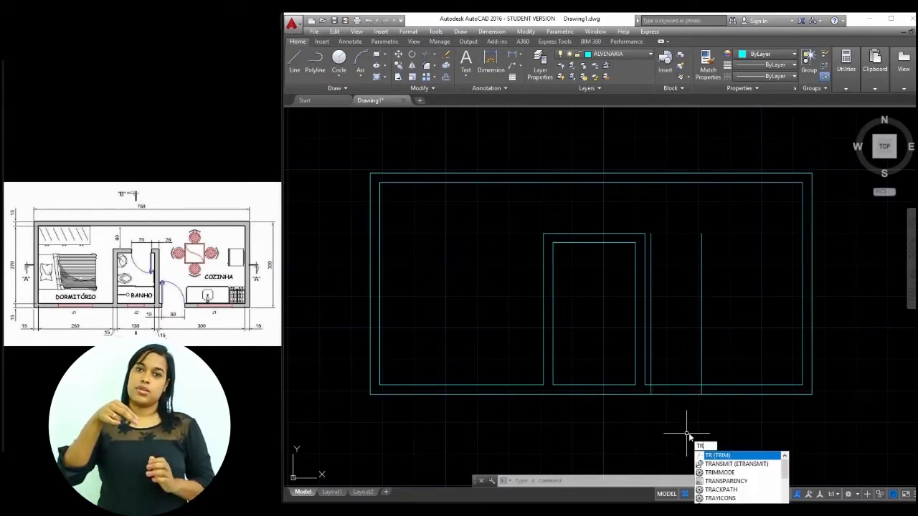
- Trim the bottom wall's two lines between the kitchen door lines and remove both door lines above the wall
key(Return)
click(719, 410)
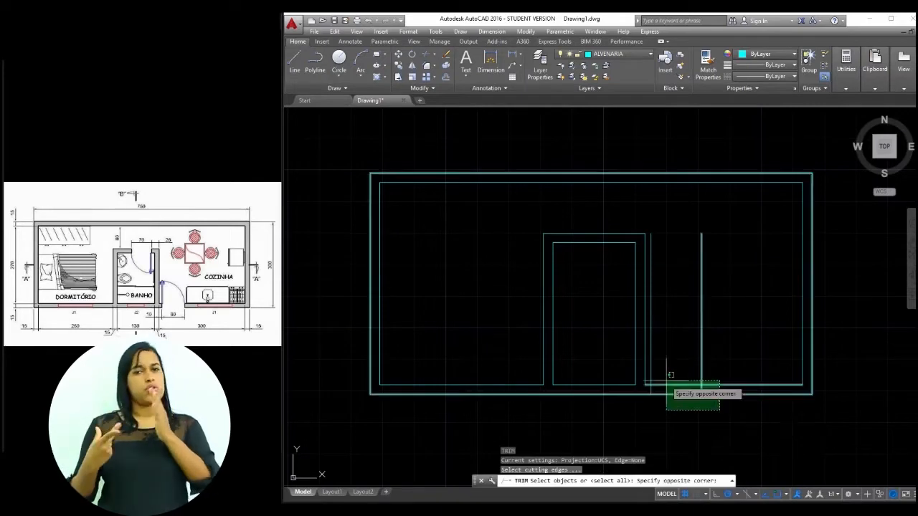
click(648, 362)
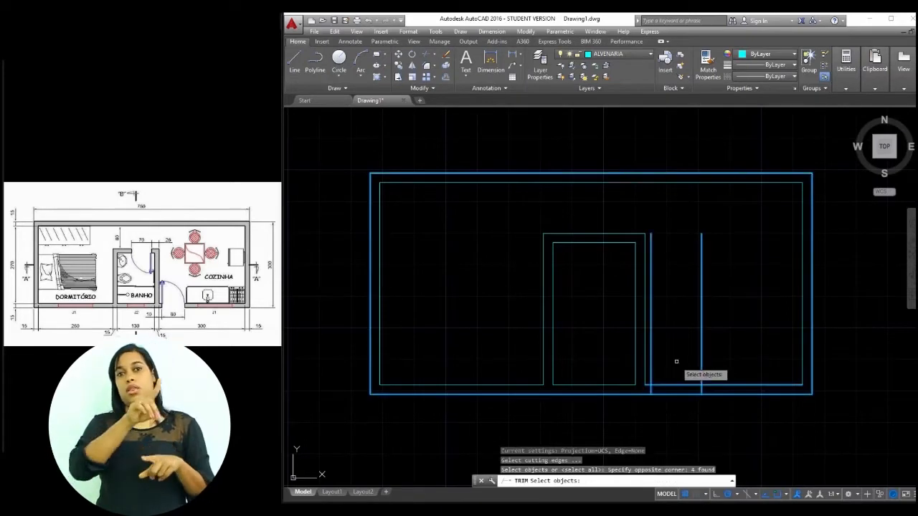
key(Return)
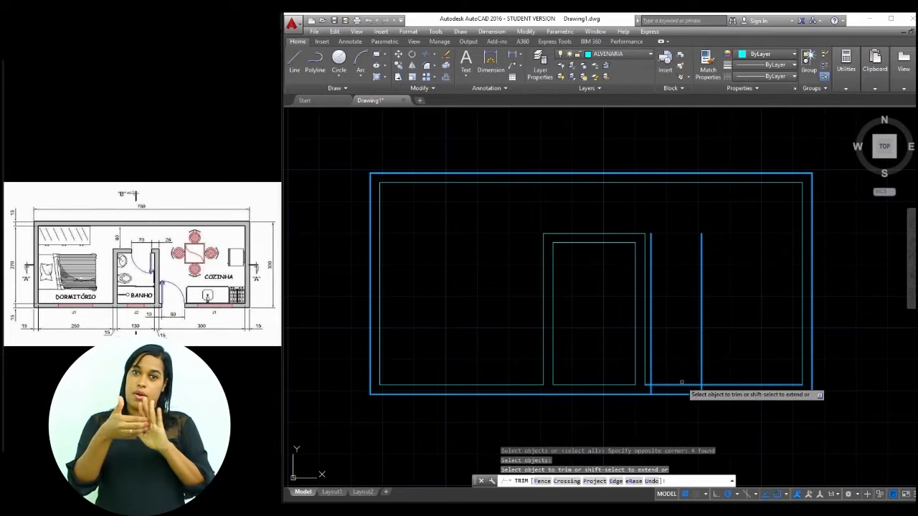
click(680, 385)
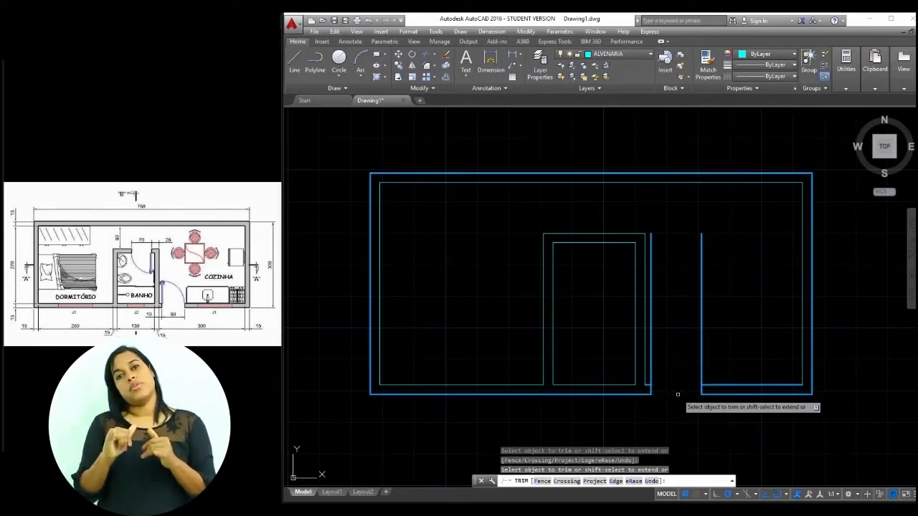
click(701, 369)
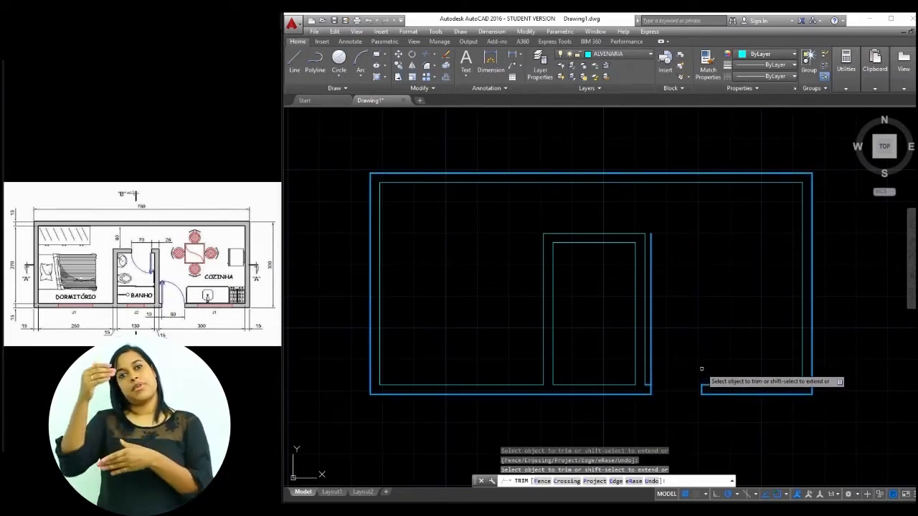
click(651, 362)
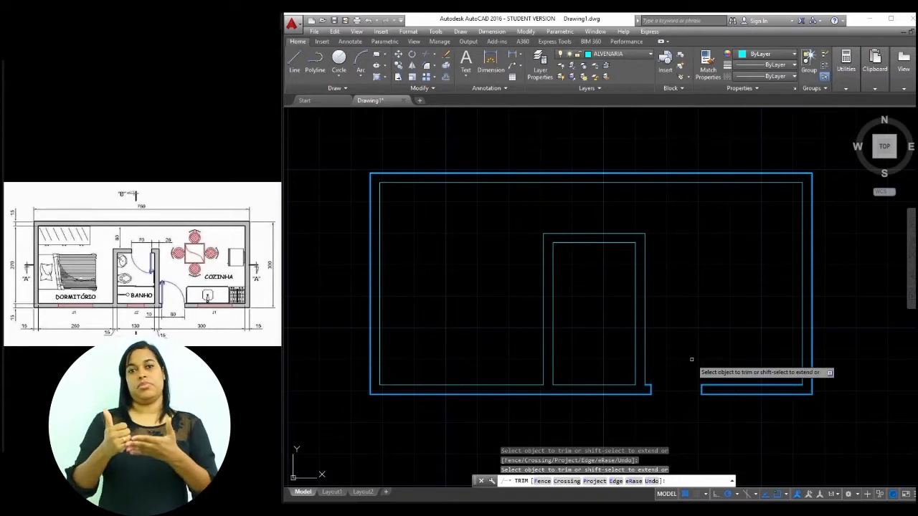
key(Escape)
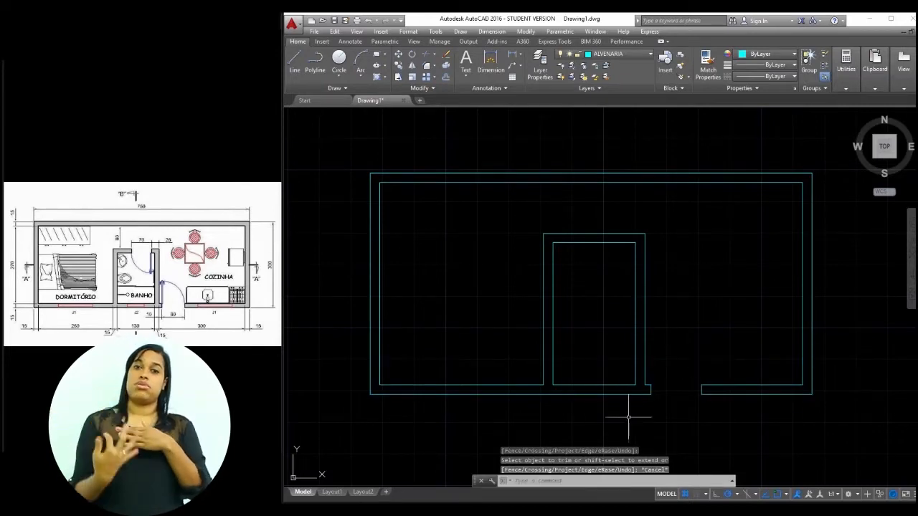
- Enable Perpendicular object snap and draw a line across the bottom wall from the midpoint of the bedroom's inner wall line to the outer line
mouse_move(388, 512)
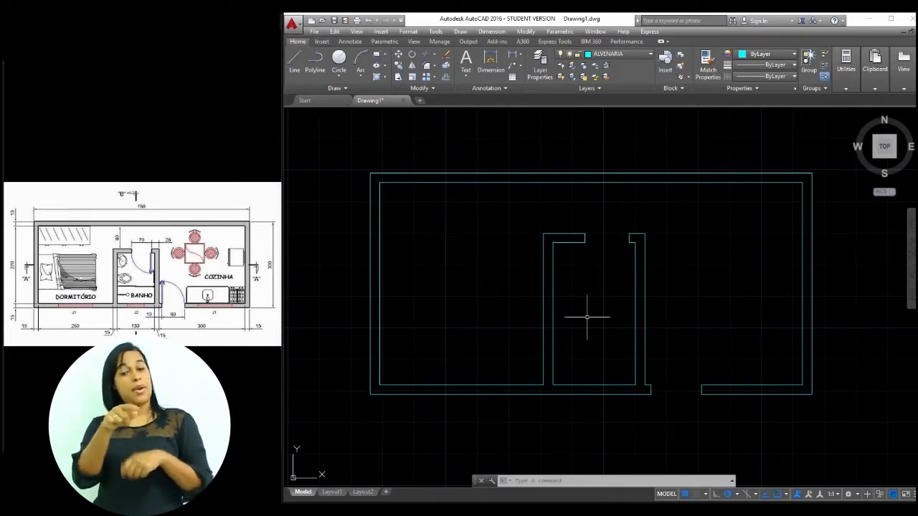
click(787, 494)
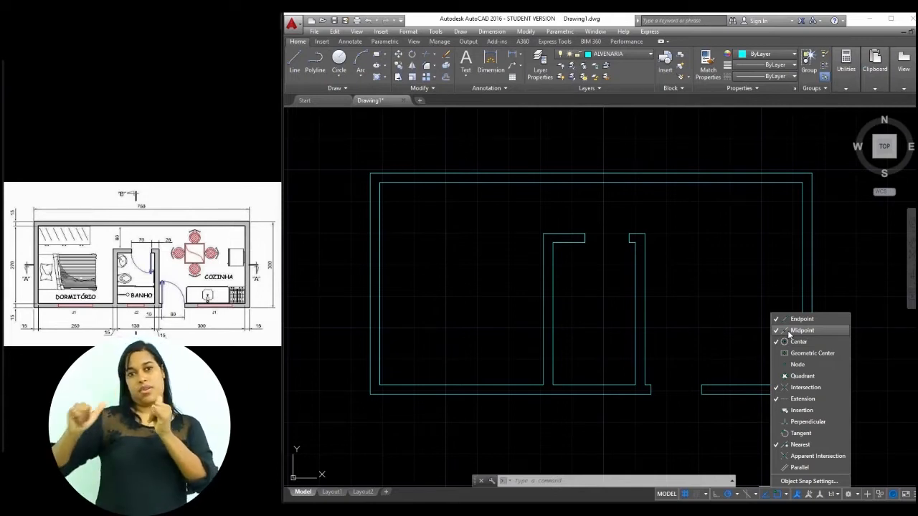
click(294, 62)
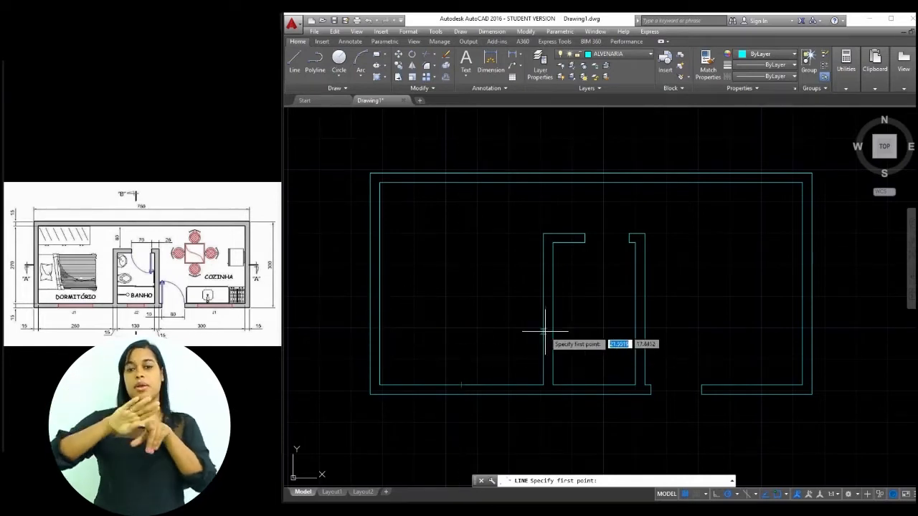
click(462, 385)
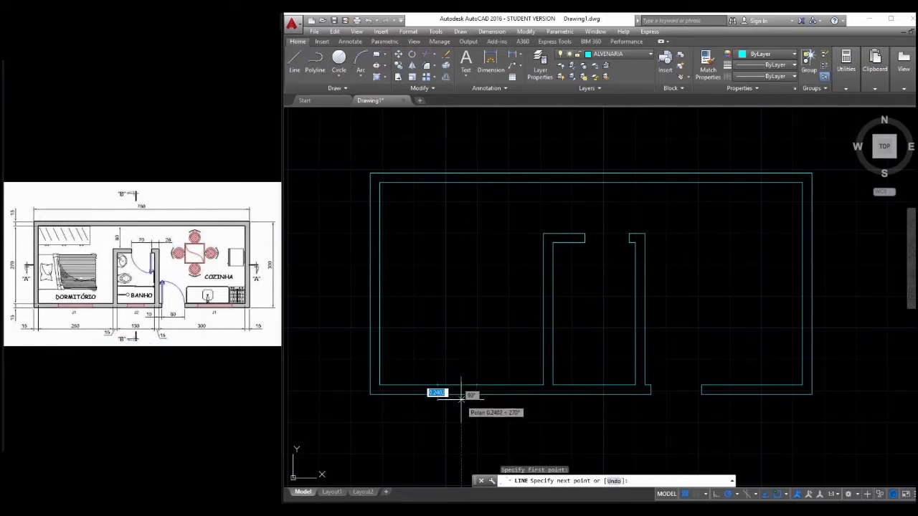
click(788, 494)
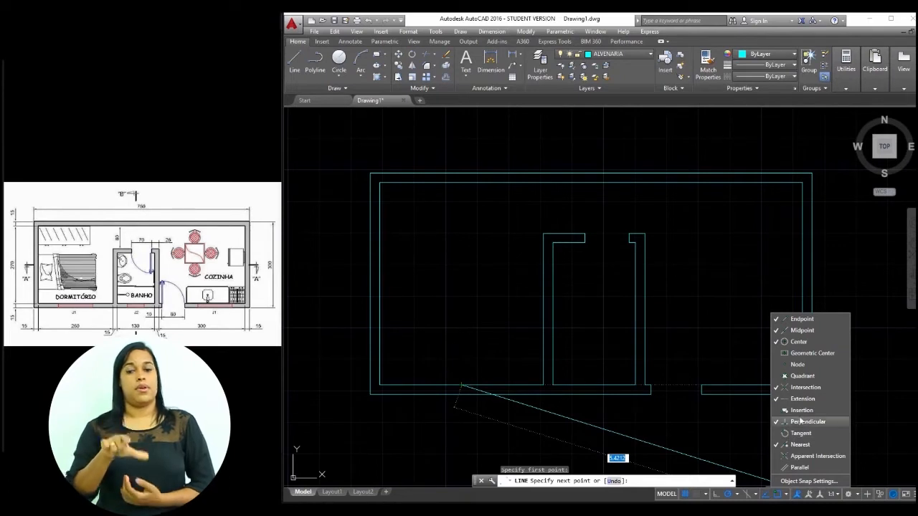
click(786, 496)
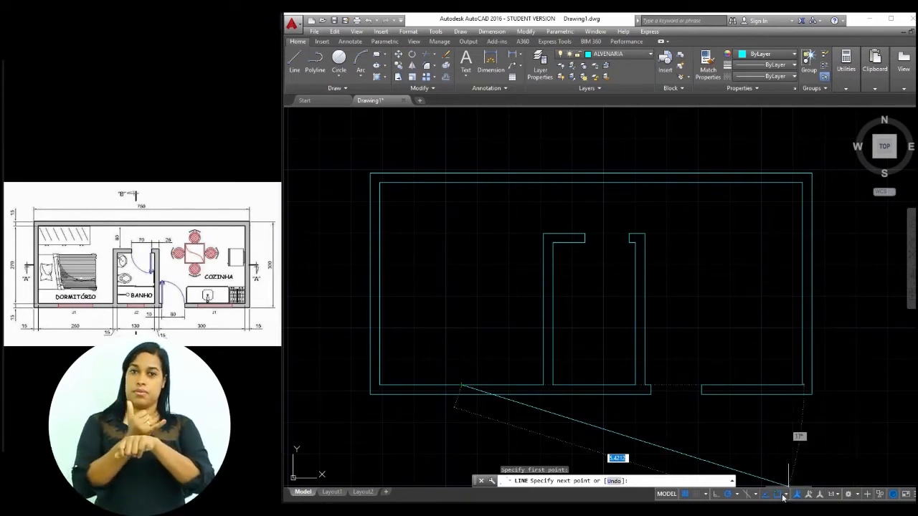
click(786, 495)
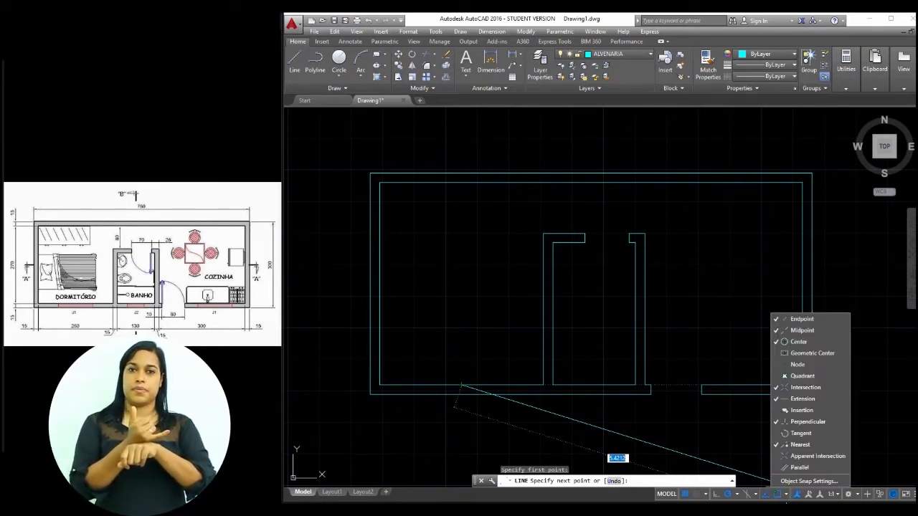
click(785, 494)
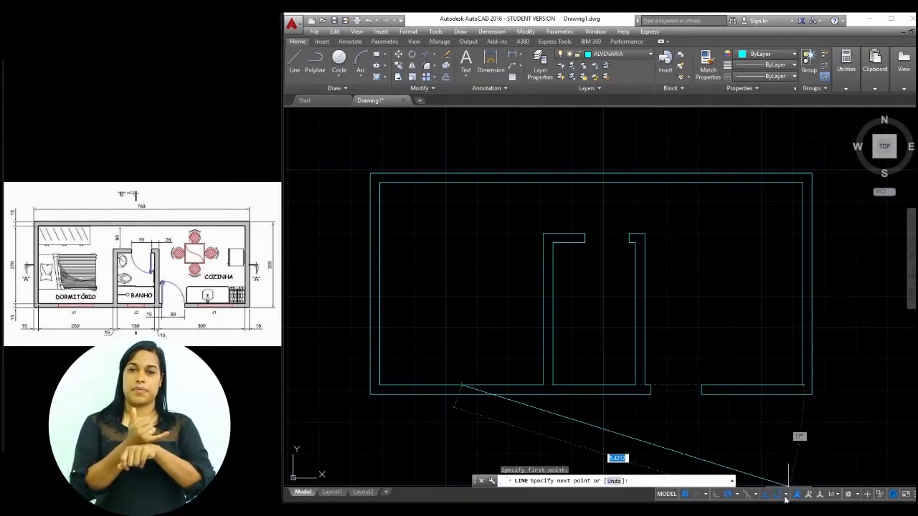
click(461, 393)
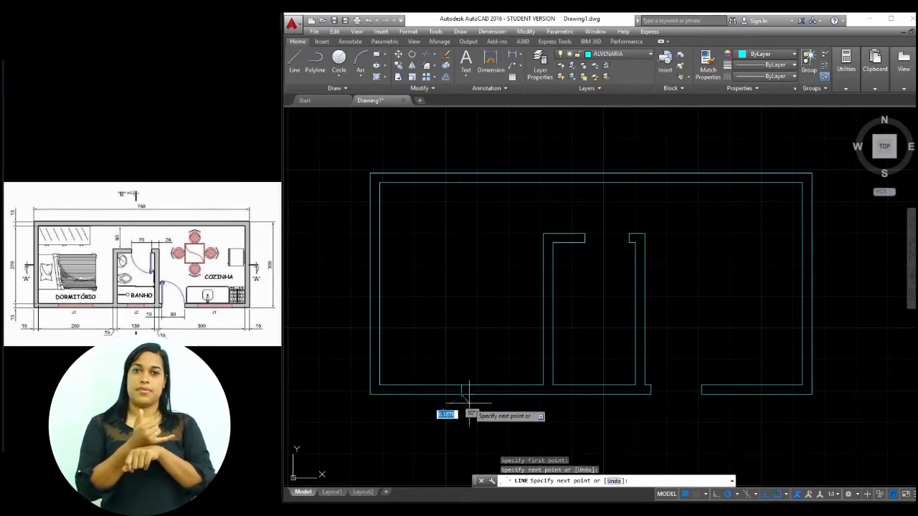
key(Escape)
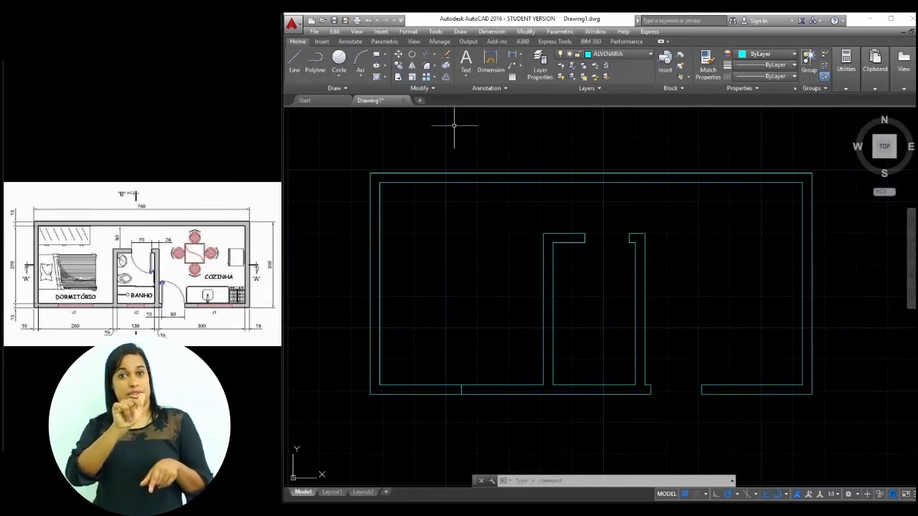
- Offset the bedroom wall's midpoint line 0.60 to both sides to mark the edges of the window opening
click(445, 76)
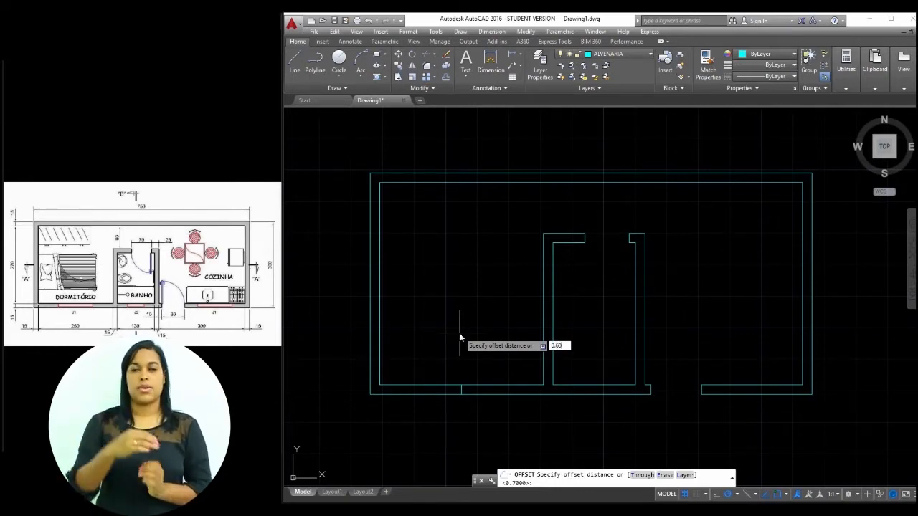
key(Return)
click(480, 389)
click(473, 389)
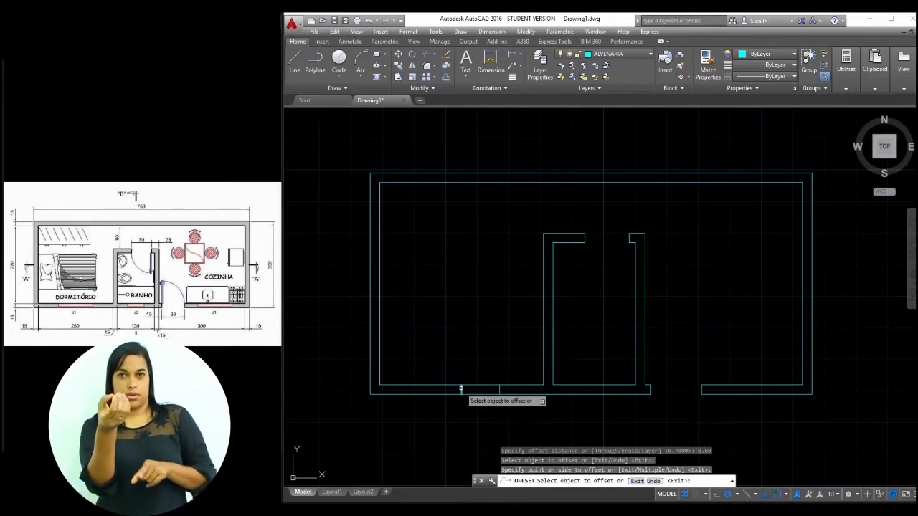
click(460, 389)
click(433, 394)
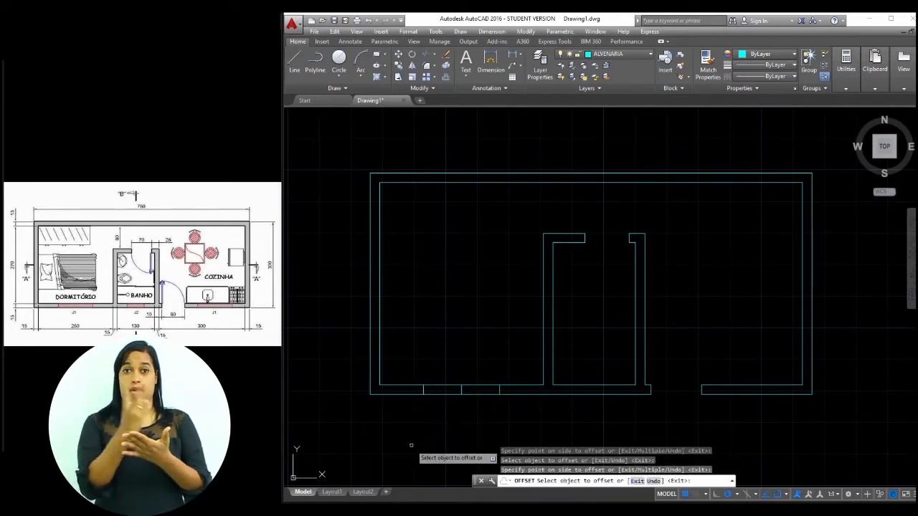
key(Escape)
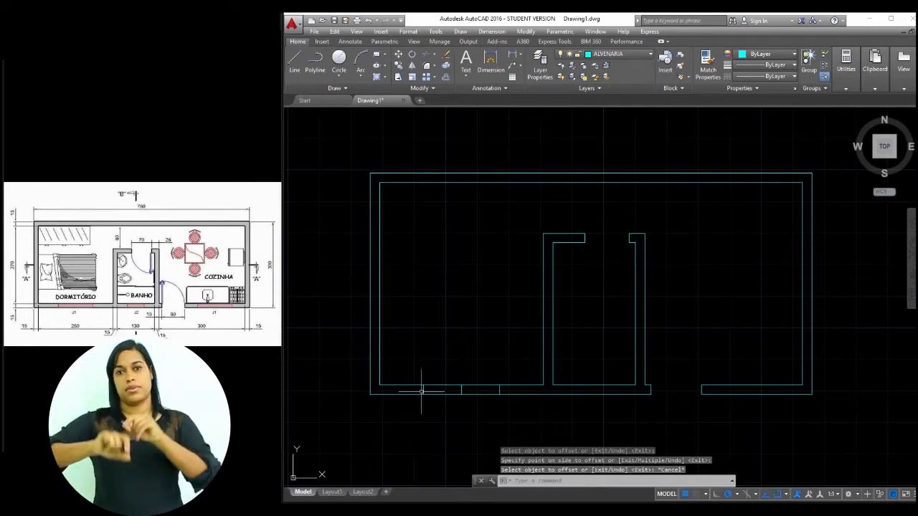
- Delete the midpoint line between the two window edge lines in the bedroom's bottom wall
click(461, 388)
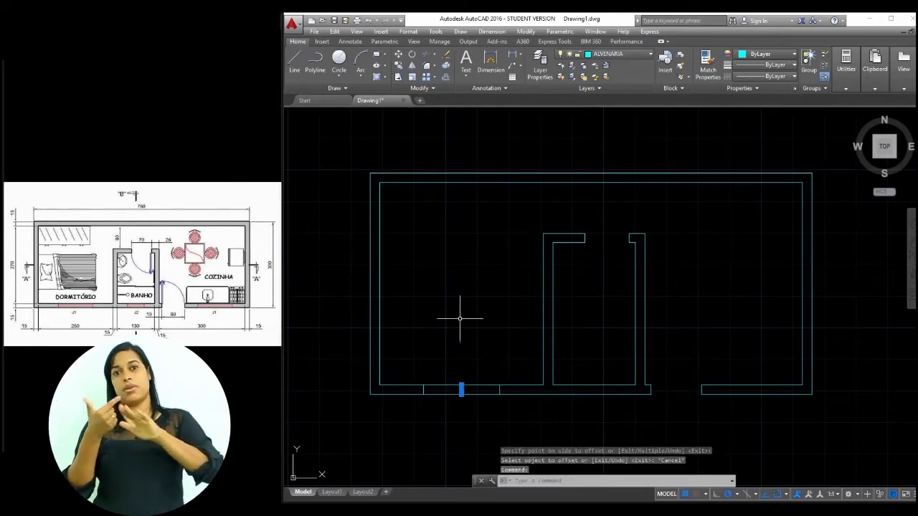
key(Delete)
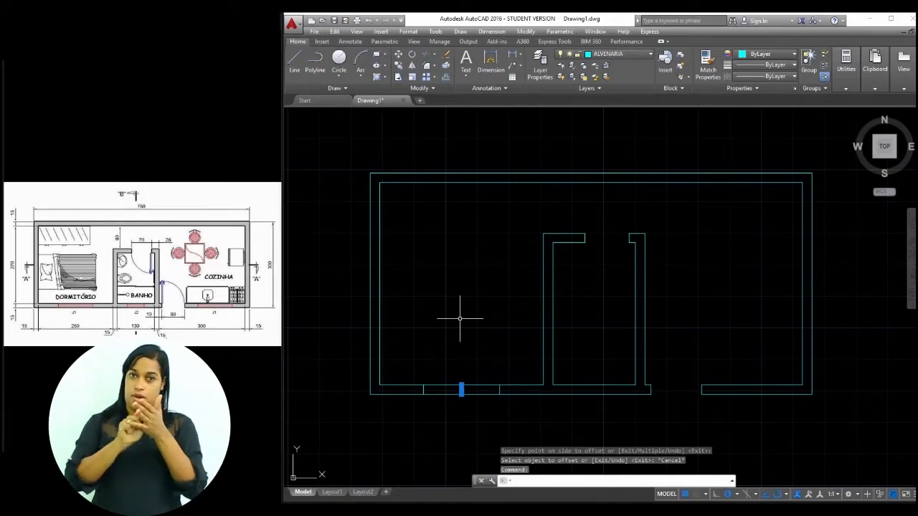
key(Delete)
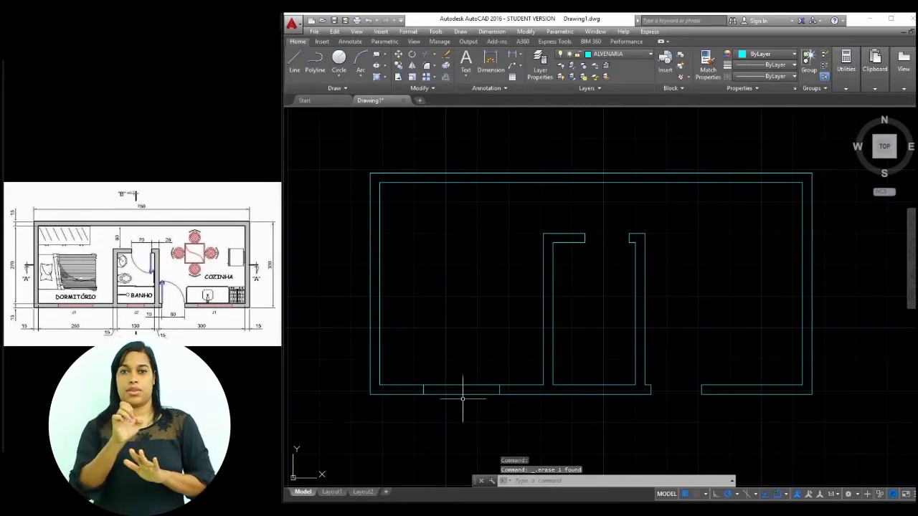
- Trim the bottom wall's inner and outer lines between the bedroom window edges, using the two edge lines as cutting edges
text(tr)
key(Return)
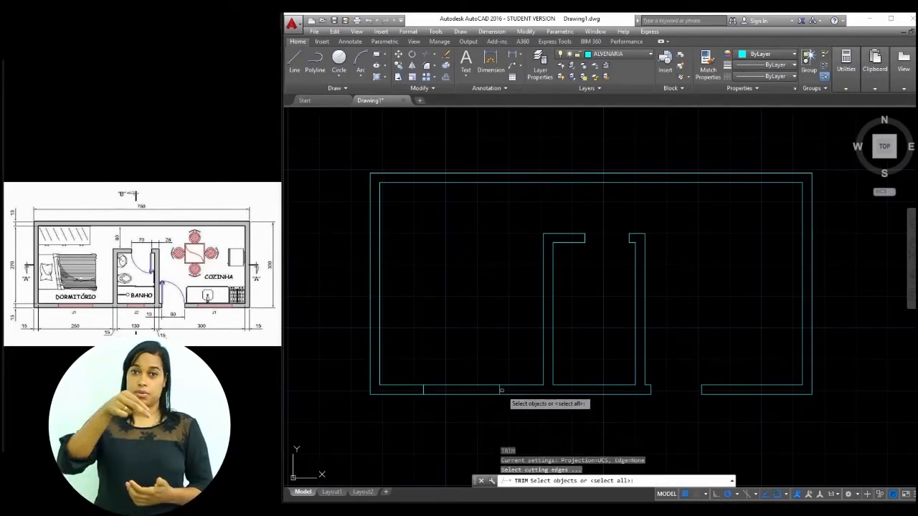
click(500, 391)
click(423, 390)
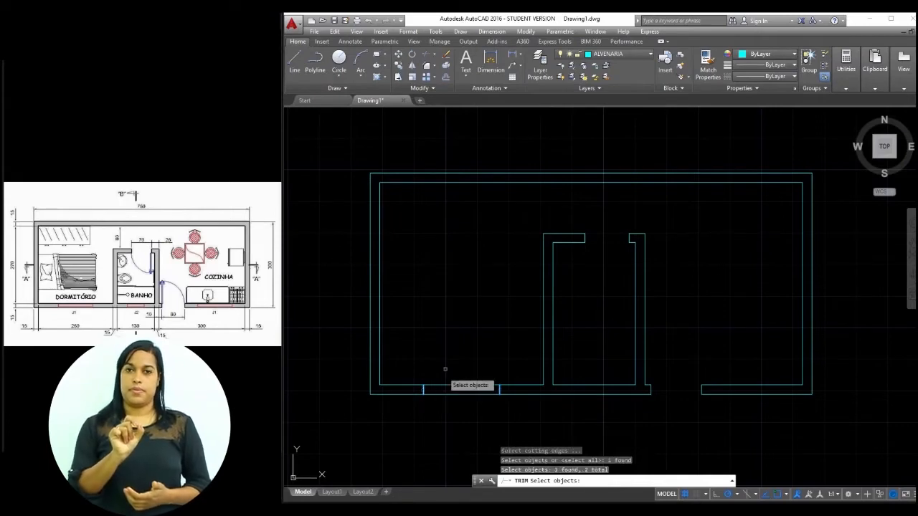
key(Return)
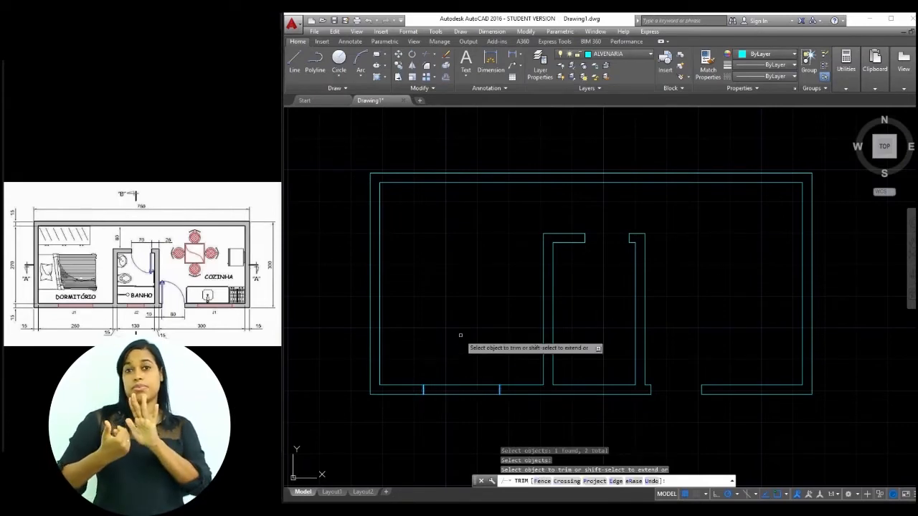
click(468, 385)
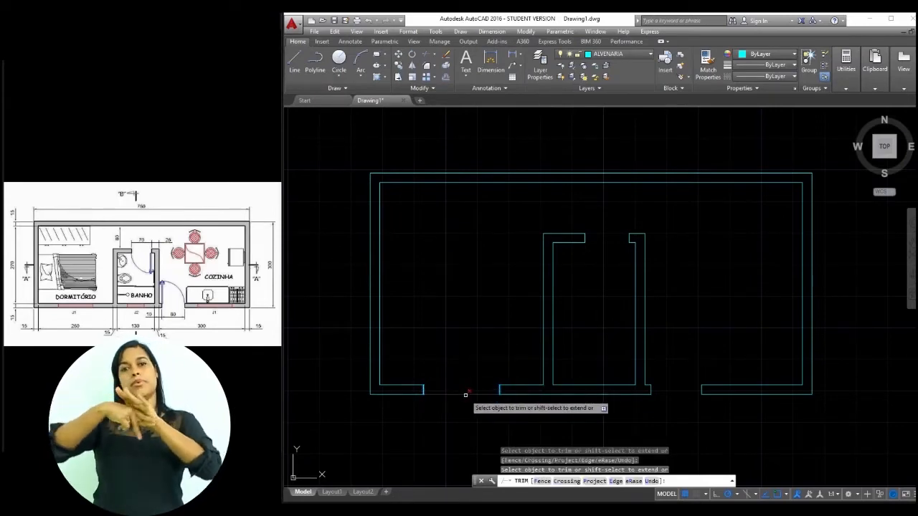
key(Return)
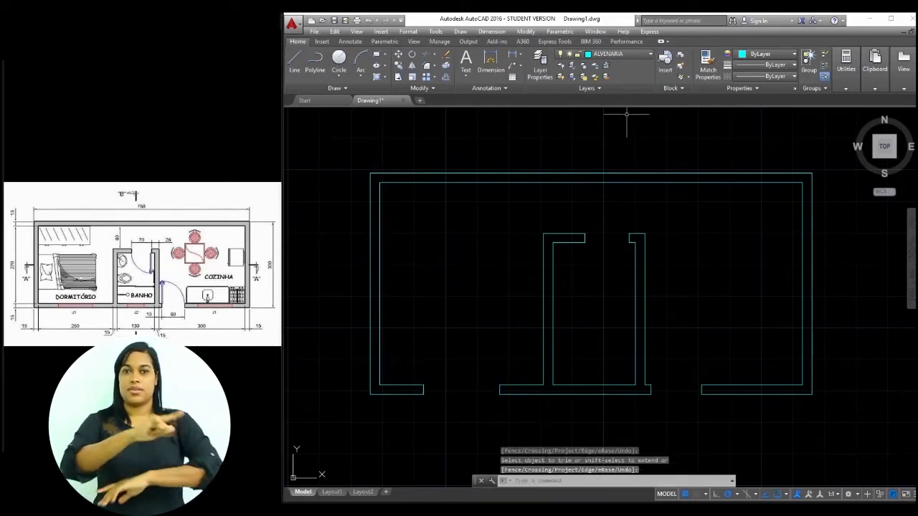
- Make JANELAS the current layer and draw a line across the bedroom window opening along the wall's inner face
click(619, 55)
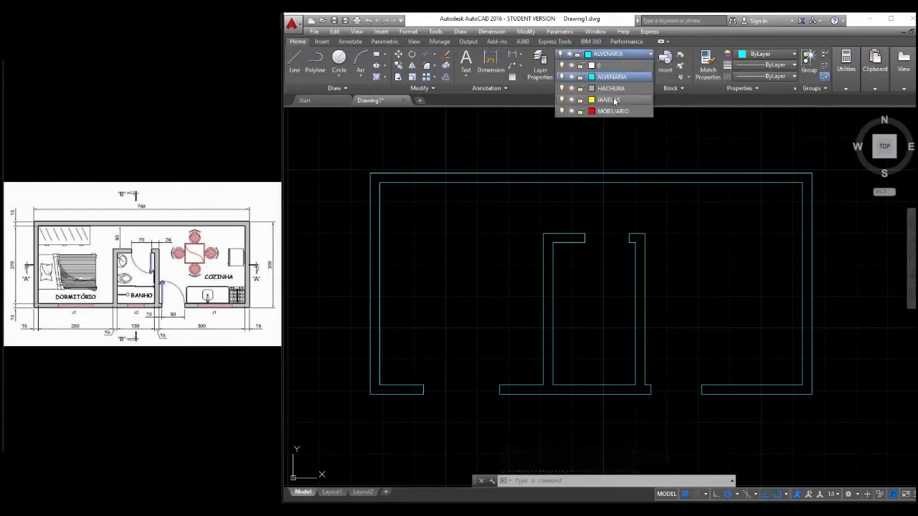
click(609, 100)
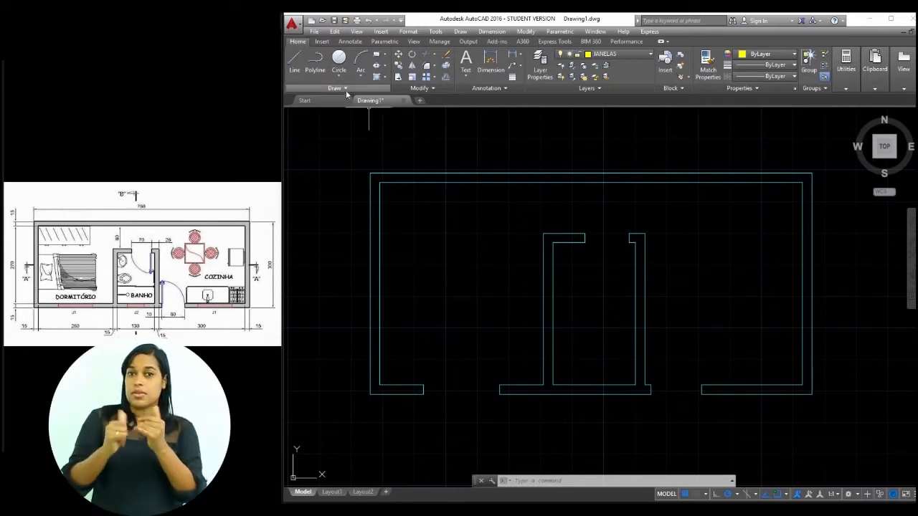
click(294, 61)
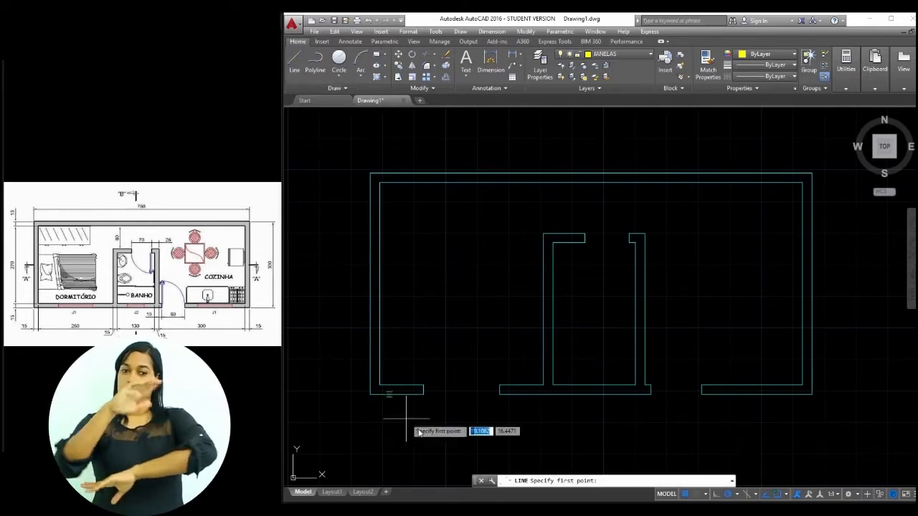
click(424, 386)
click(499, 385)
key(Return)
- Draw a second window line across the bedroom opening along the wall's outer face
key(Return)
click(424, 394)
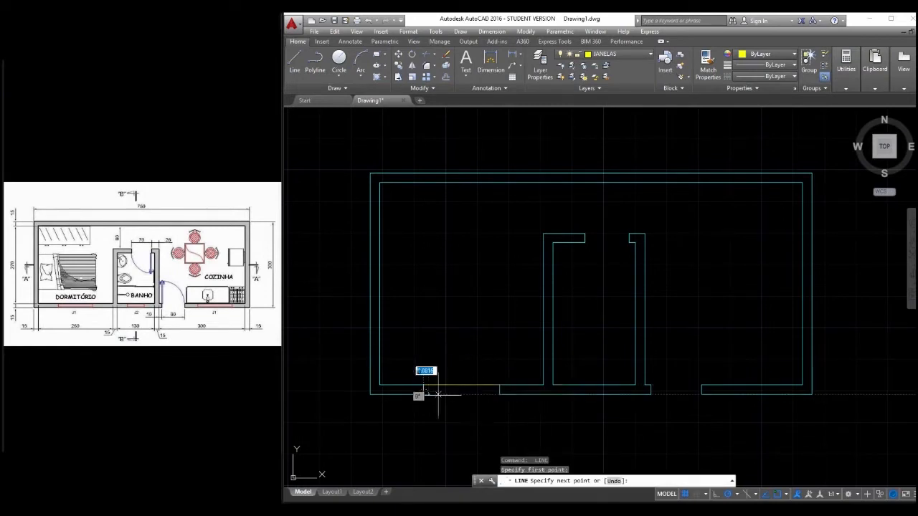
click(499, 393)
key(Return)
scroll(502, 395, up, 3)
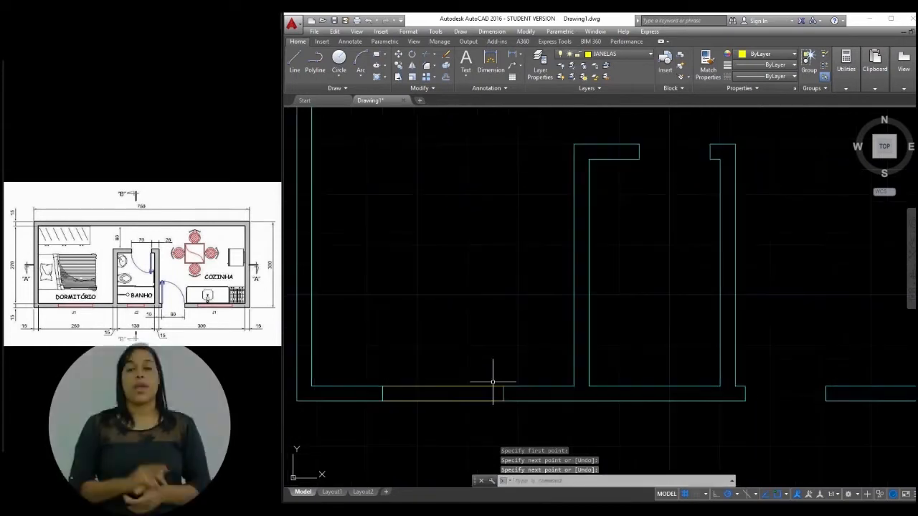
middle_drag(439, 381, 551, 360)
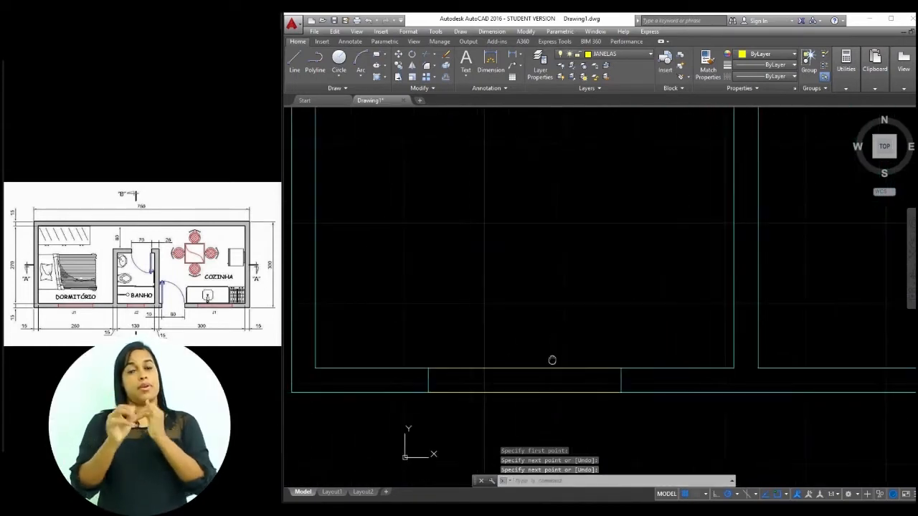
- Draw a third line across the bedroom window opening, midway between the wall faces
key(Return)
click(622, 380)
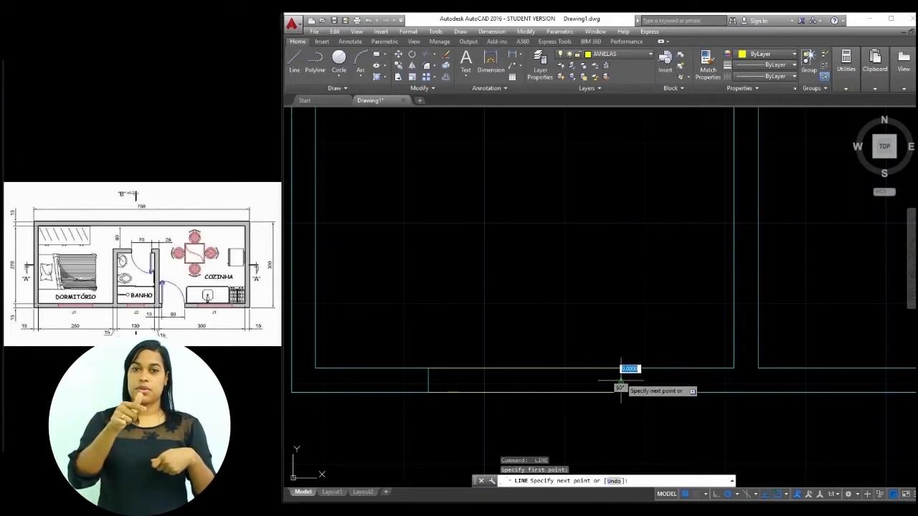
click(428, 381)
key(Return)
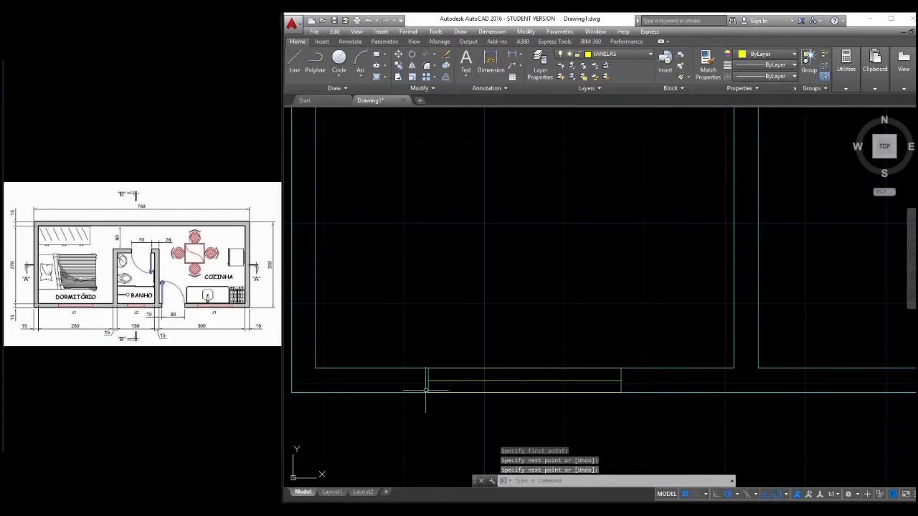
- Offset the bedroom window's middle line by 0.02 towards both the inside and the outside of the wall
text(o)
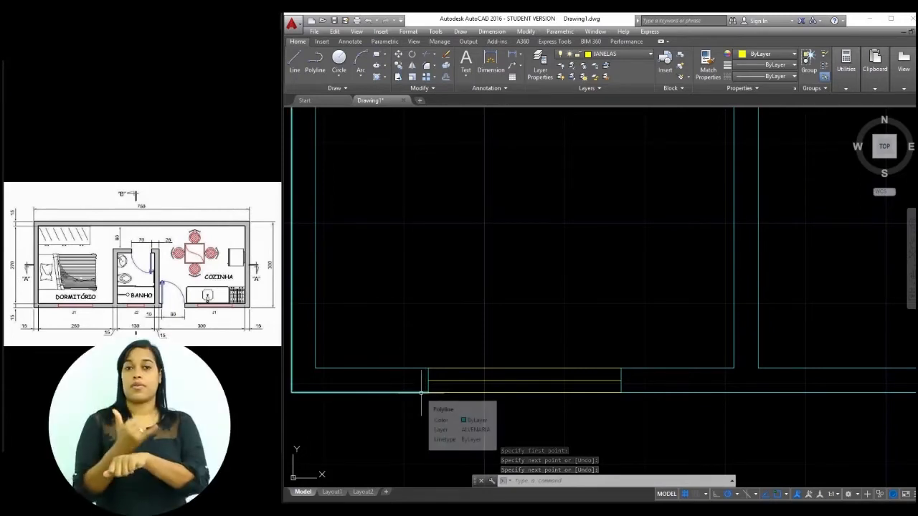
key(Return)
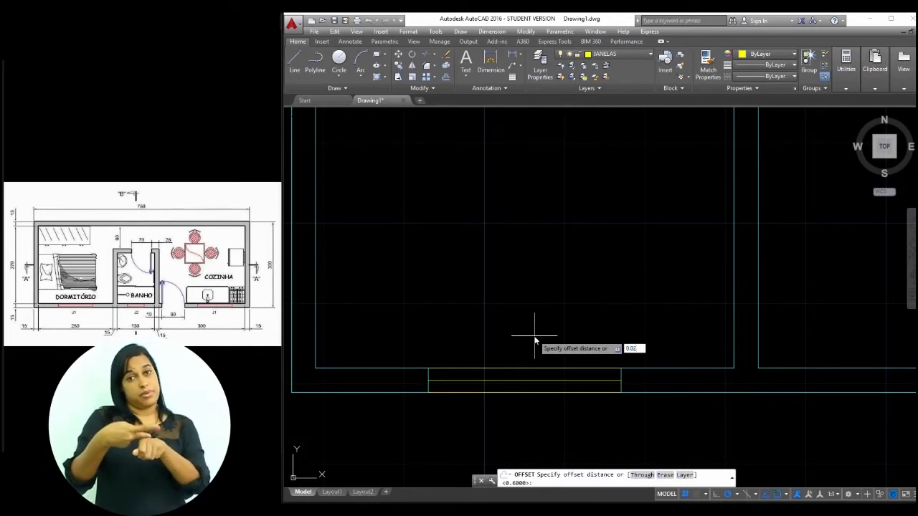
text(0.02)
key(Return)
click(532, 380)
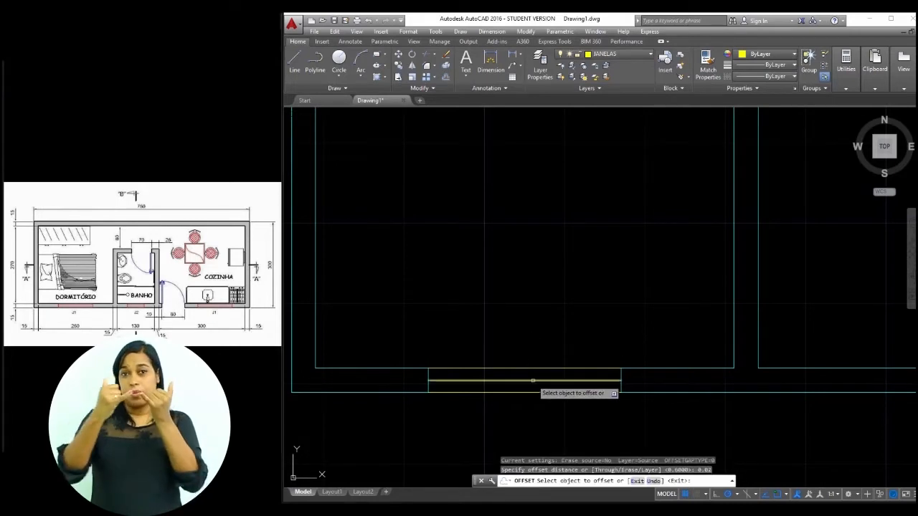
click(537, 342)
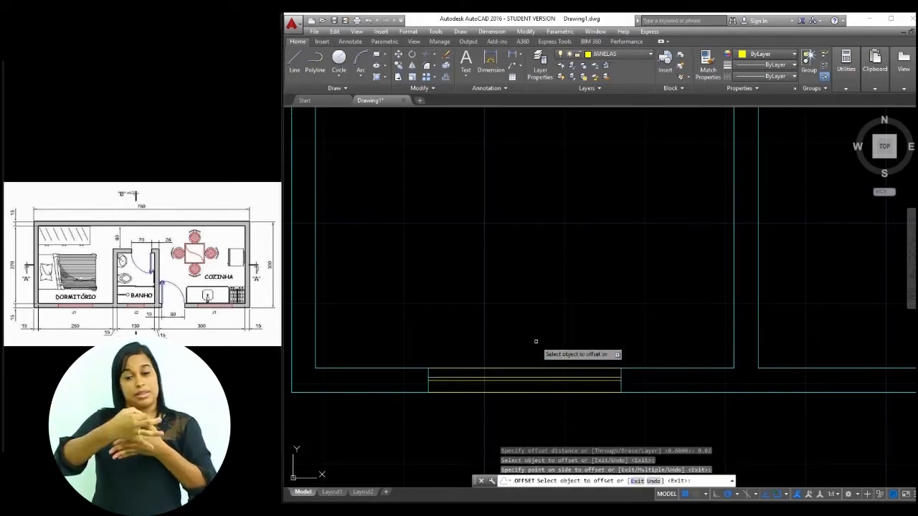
click(560, 381)
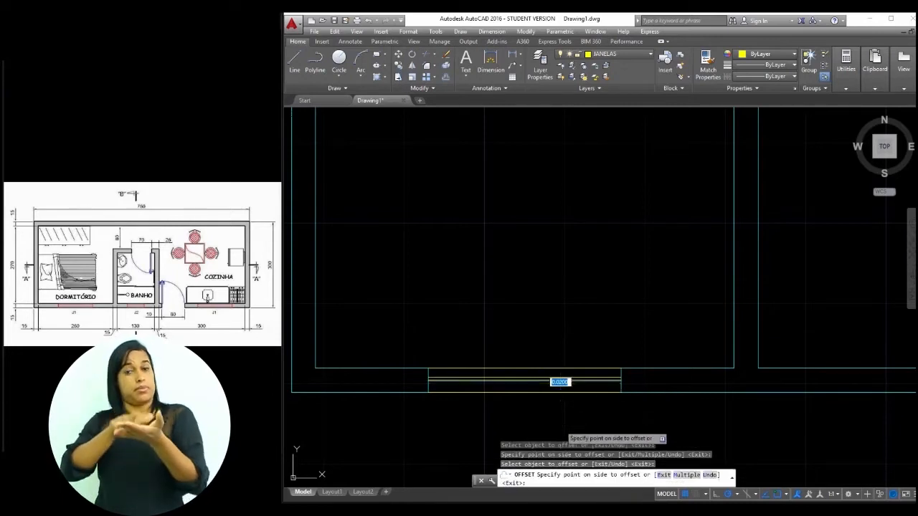
click(563, 405)
key(Escape)
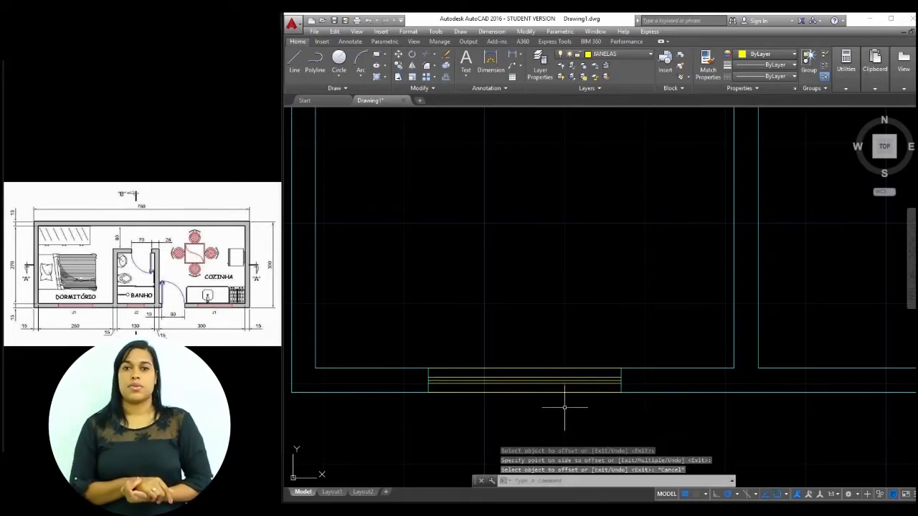
- Delete the original middle line of the bedroom window between its two offset copies
click(570, 380)
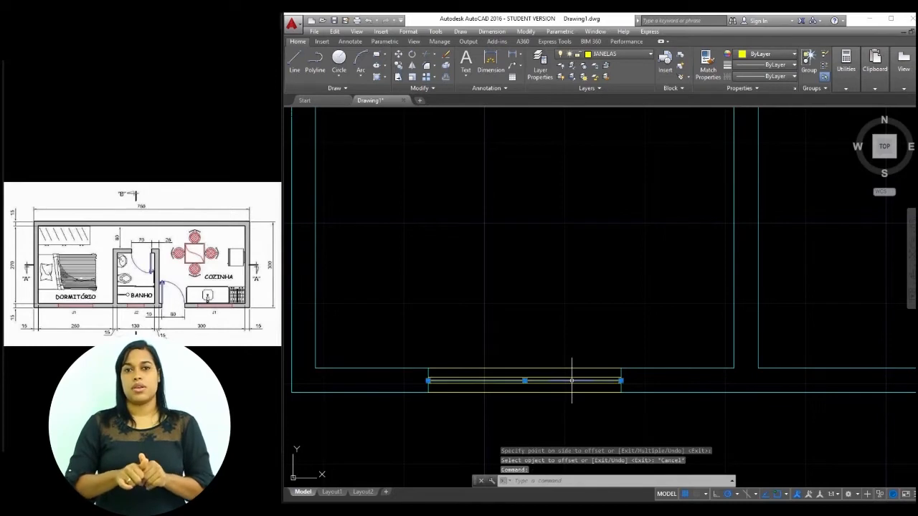
scroll(574, 380, up, 4)
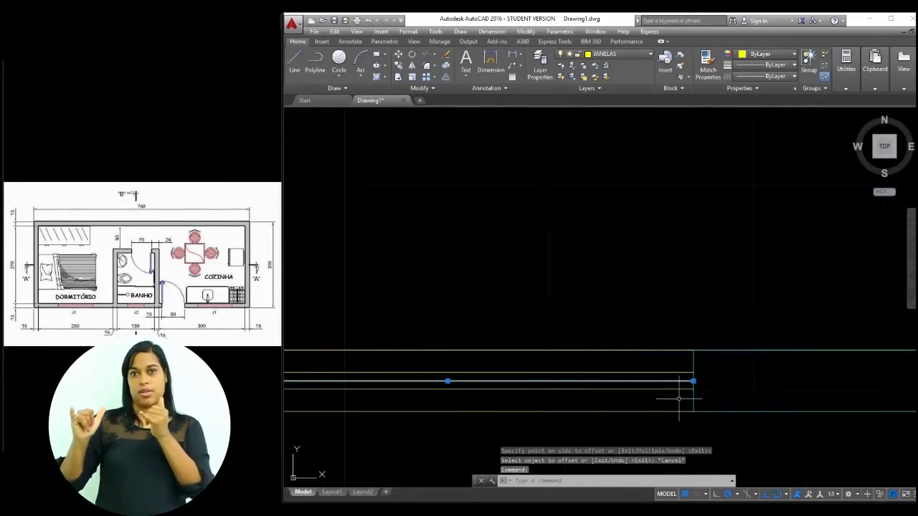
key(Delete)
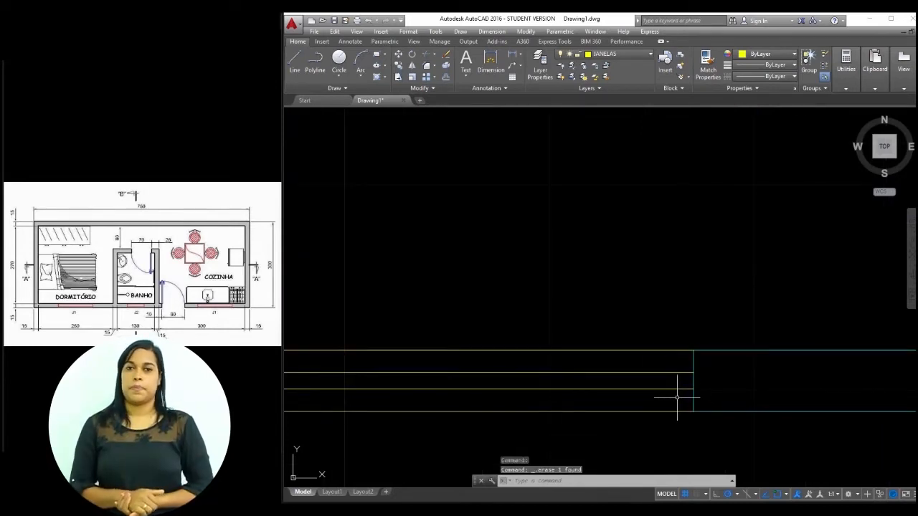
- Set the colour of the bedroom window's two outermost lines, along the inner and outer wall faces, to Red
scroll(669, 413, down, 2)
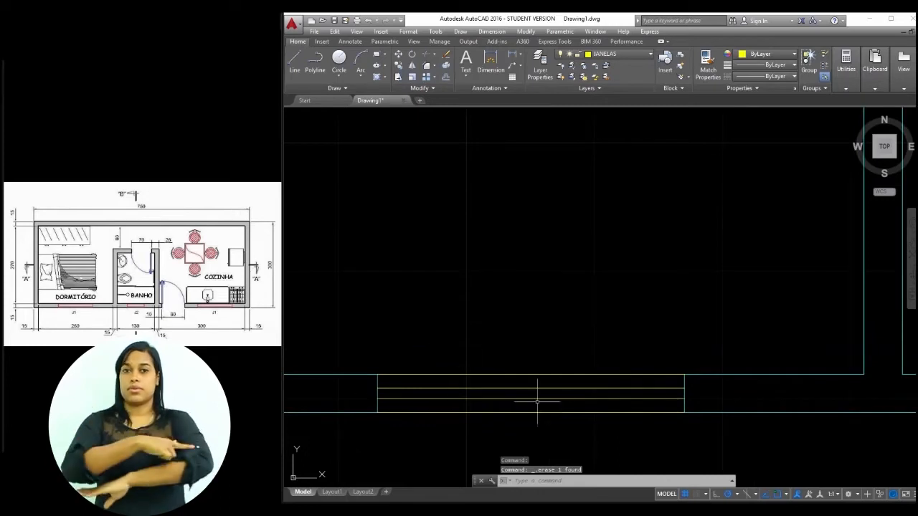
click(489, 373)
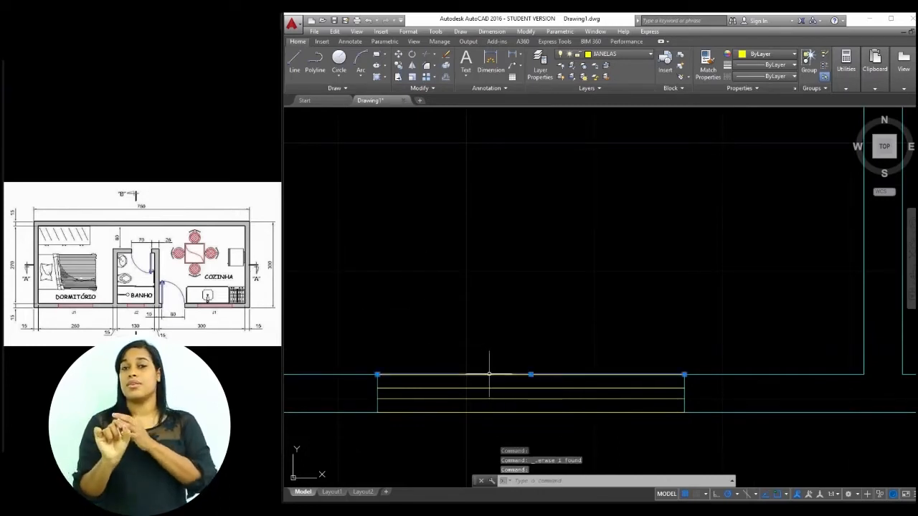
click(503, 413)
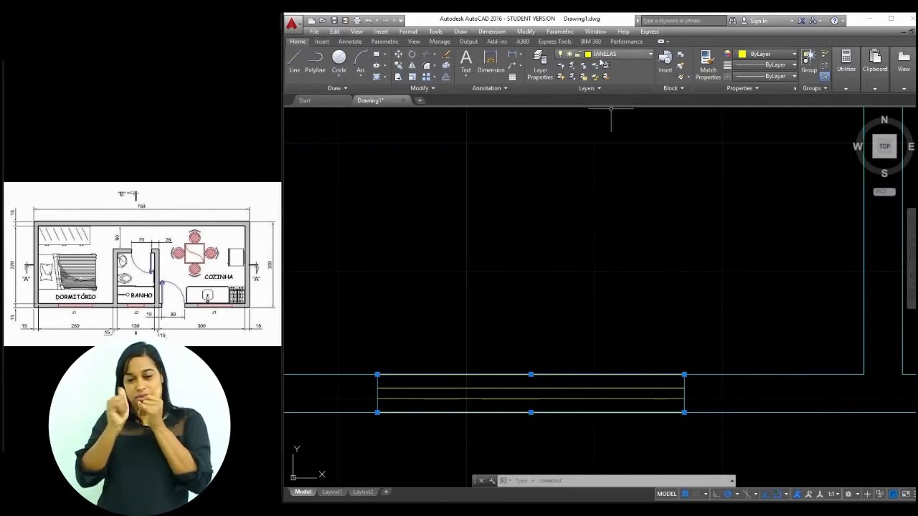
click(762, 57)
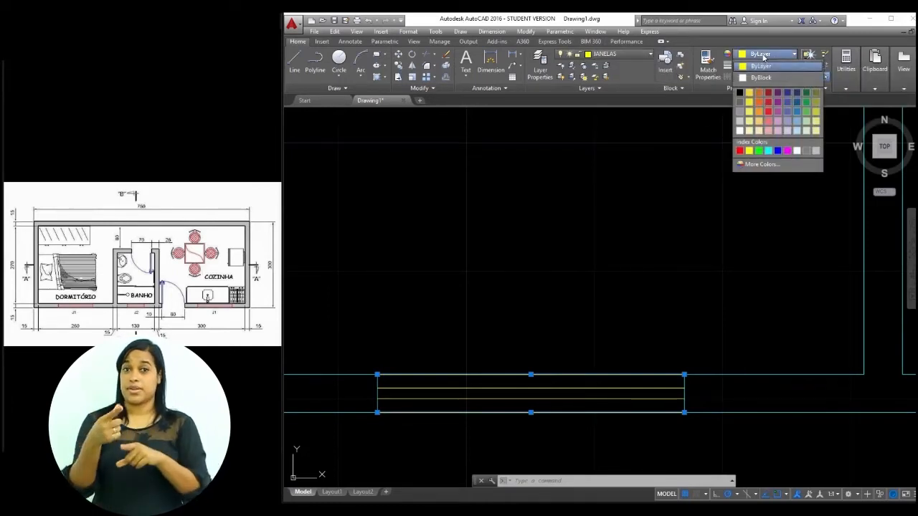
click(739, 151)
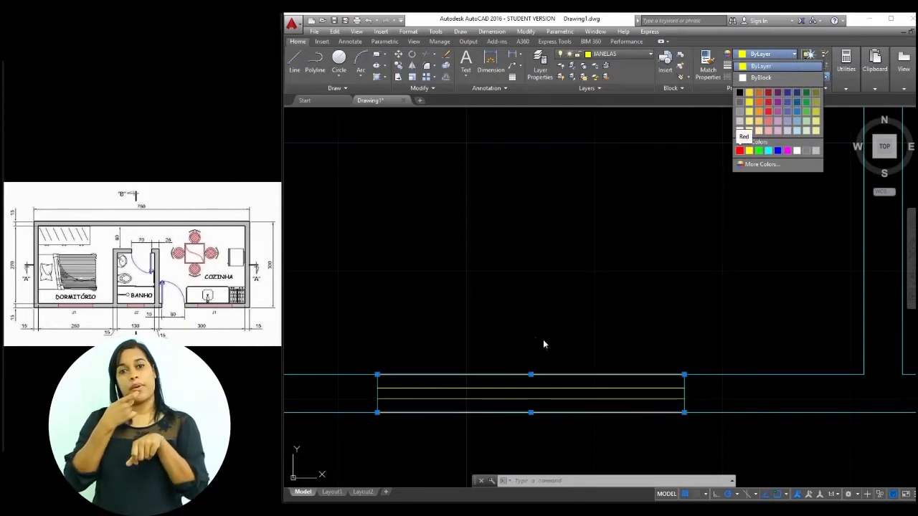
click(741, 151)
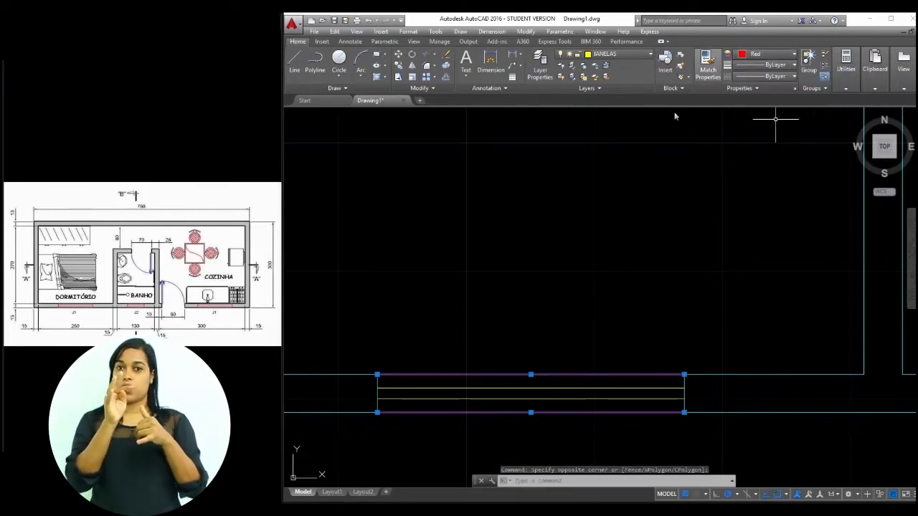
key(Escape)
key(Escape)
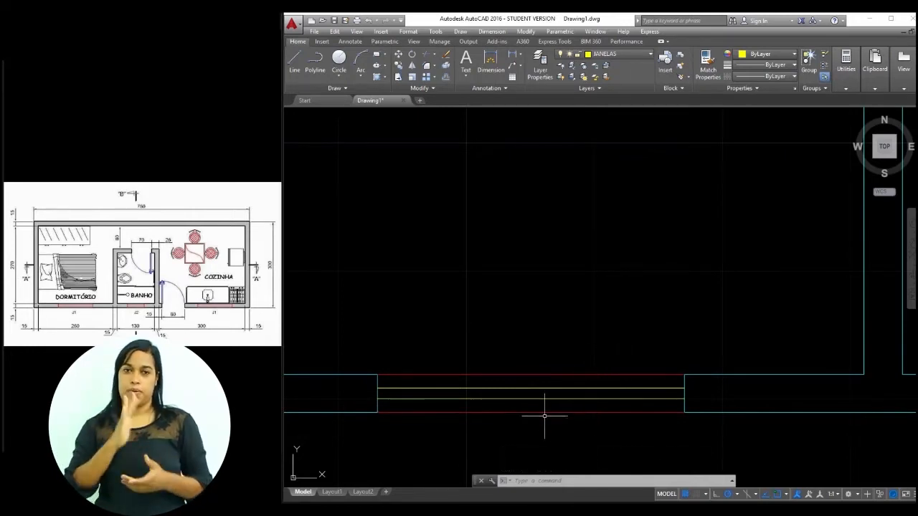
scroll(477, 367, down, 6)
middle_drag(695, 347, 551, 348)
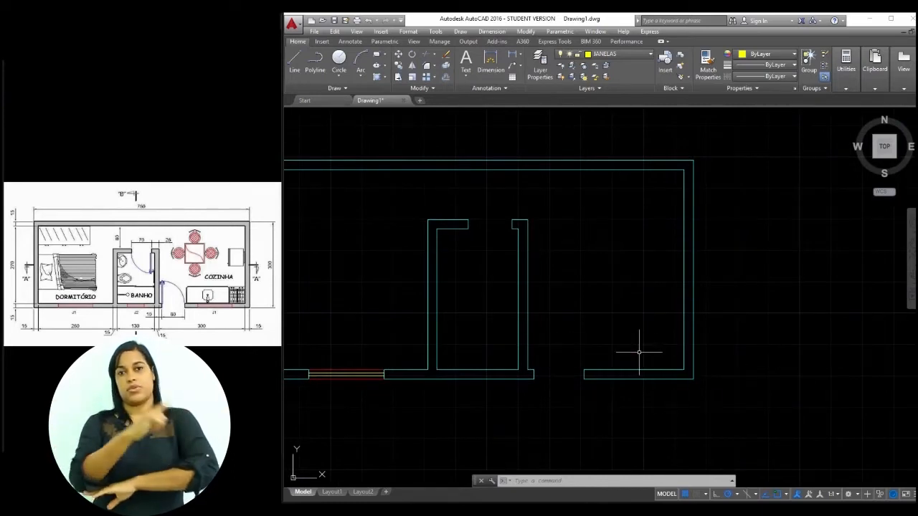
scroll(641, 373, up, 2)
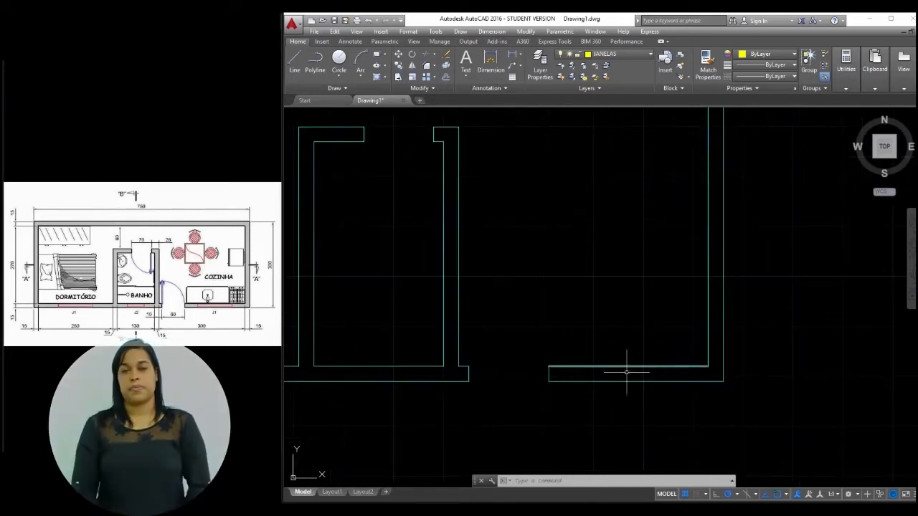
text(l)
key(Return)
click(628, 366)
click(628, 382)
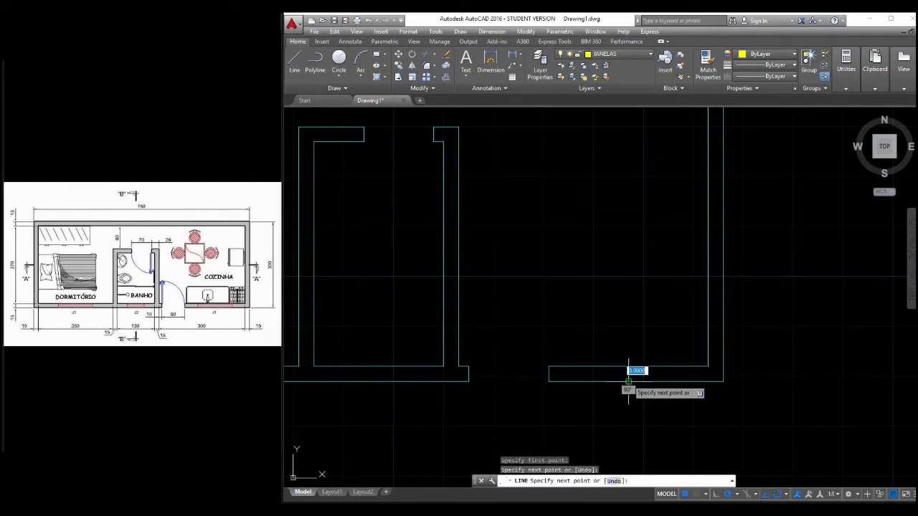
key(Return)
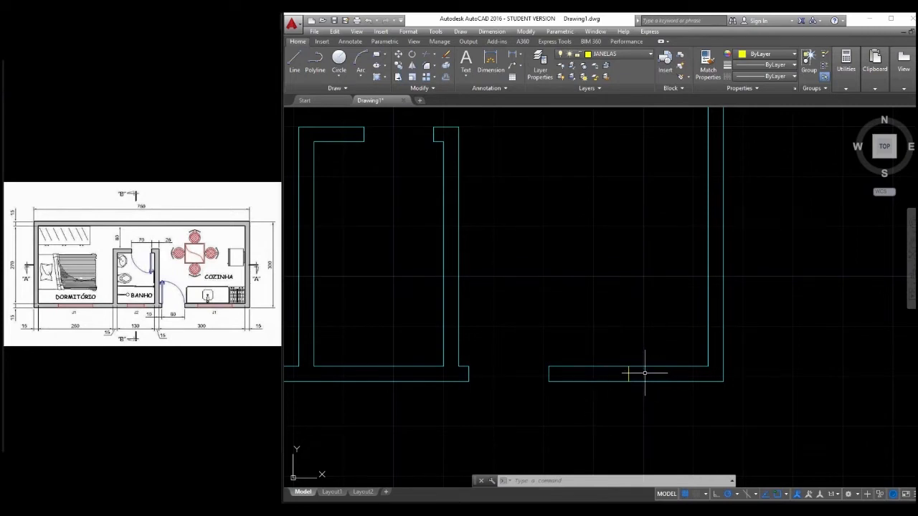
click(616, 351)
click(692, 393)
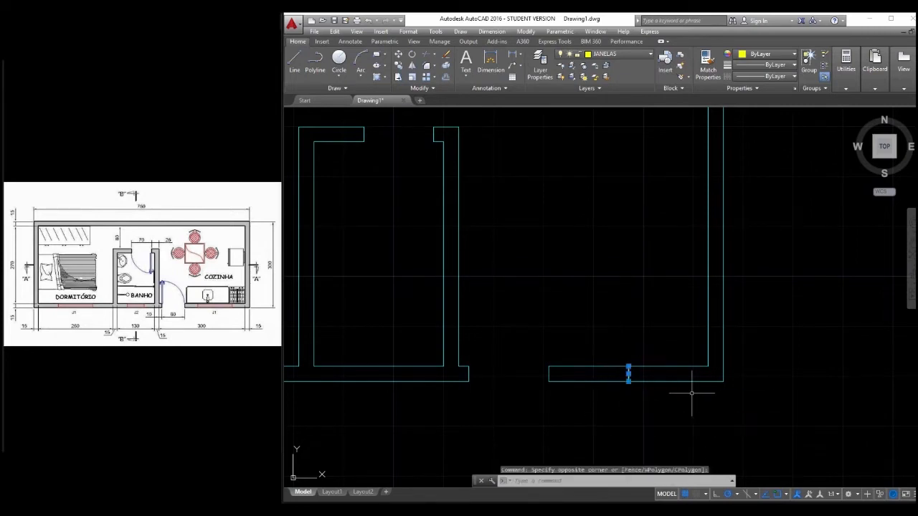
key(Delete)
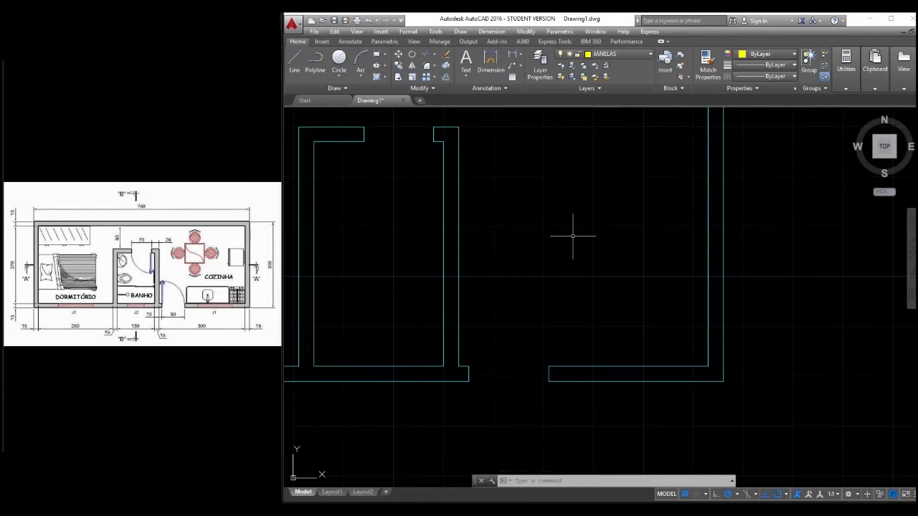
- Make ALVENARIA the current layer and draw a line through the kitchen's bottom wall at its midpoint, from inner to outer face
click(617, 53)
click(605, 63)
click(294, 61)
click(628, 366)
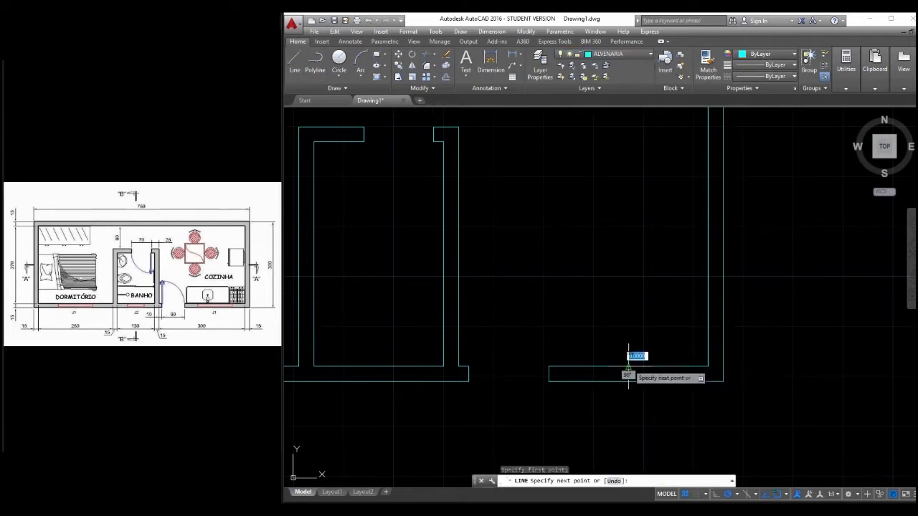
click(628, 381)
key(Return)
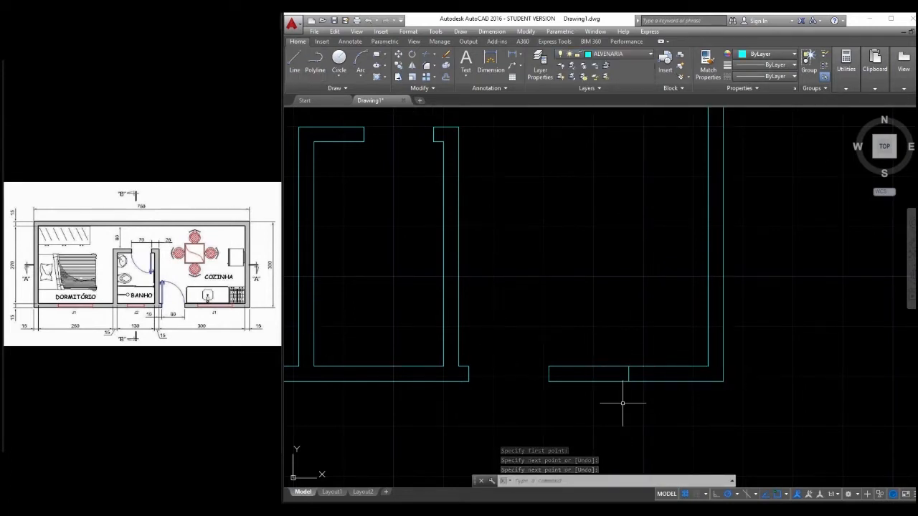
- Offset the kitchen wall's midpoint line by 0.6 to both sides for the window edges and delete the midpoint line
text(o)
key(Return)
key(Return)
click(628, 373)
click(648, 373)
click(628, 374)
click(603, 376)
key(Escape)
click(628, 373)
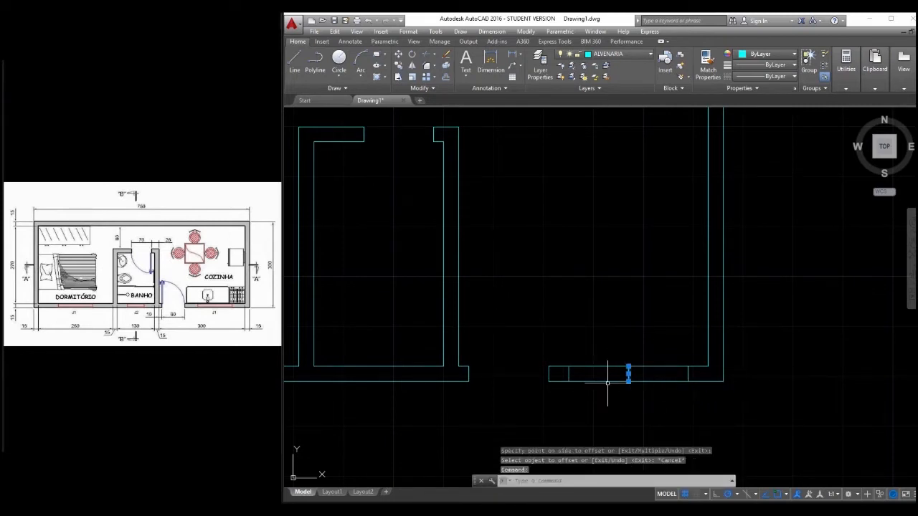
key(Delete)
- Trim the kitchen bottom wall's inner and outer lines between the two window edge lines
text(tr)
key(Return)
click(688, 374)
click(569, 373)
key(Return)
click(655, 347)
click(623, 400)
key(Return)
- Make JANELAS the current layer and draw three lines across the kitchen window opening: along the middle, inner face and outer face
click(604, 56)
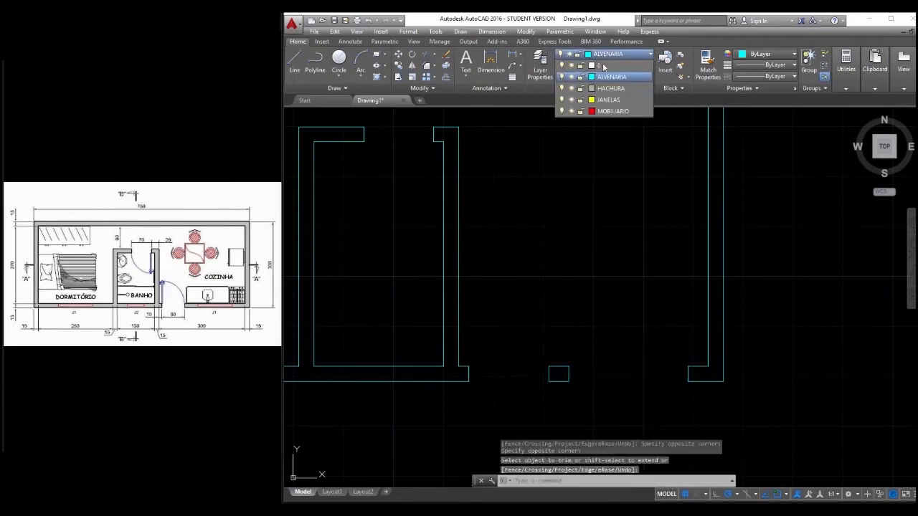
click(609, 99)
text(l)
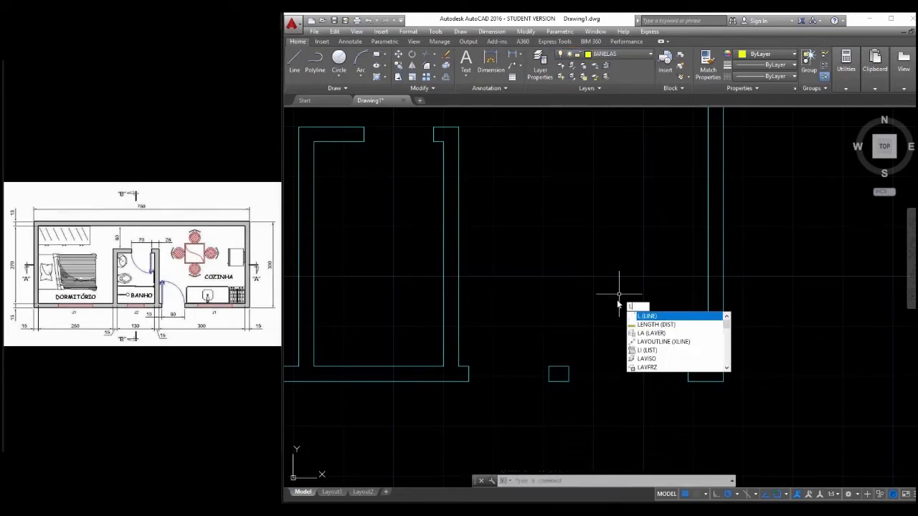
key(Return)
click(568, 374)
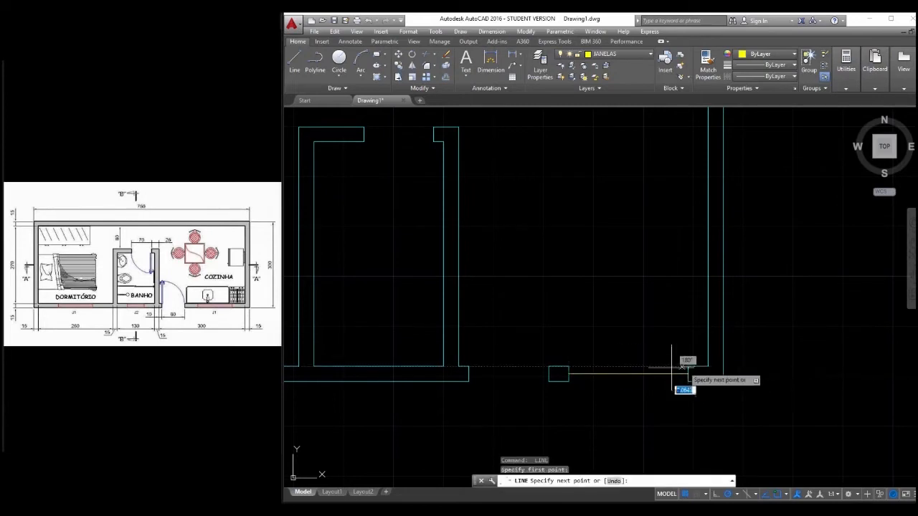
click(568, 366)
key(Return)
key(Return)
click(568, 381)
click(688, 381)
key(Return)
- Offset the kitchen window's middle line by 0.02 to both sides and delete the original middle line
text(o)
key(Return)
text(0.02)
key(Return)
scroll(624, 425, up, 5)
click(654, 370)
click(657, 378)
click(657, 378)
click(677, 397)
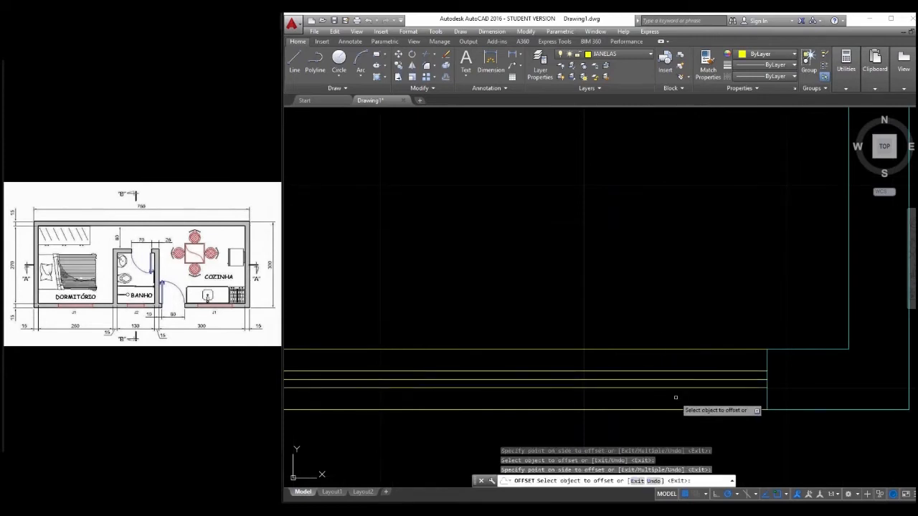
key(Escape)
click(621, 380)
key(Delete)
- Set the colour of the kitchen window's lines along the inner and outer wall faces to Red
scroll(620, 380, down, 5)
click(588, 358)
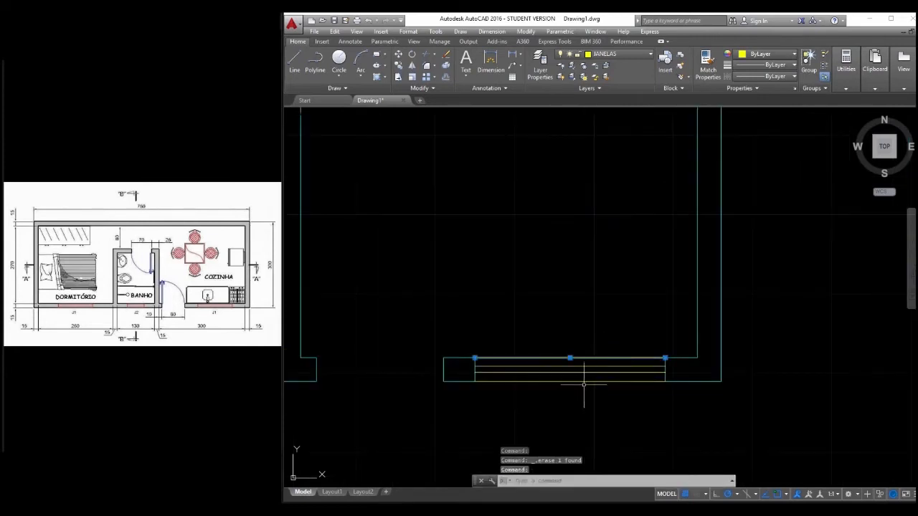
click(587, 381)
click(762, 55)
click(739, 150)
key(Escape)
- Make ALVENARIA the current layer for working on the bathroom's bottom wall
scroll(592, 393, up, 3)
scroll(609, 328, down, 3)
scroll(580, 311, up, 1)
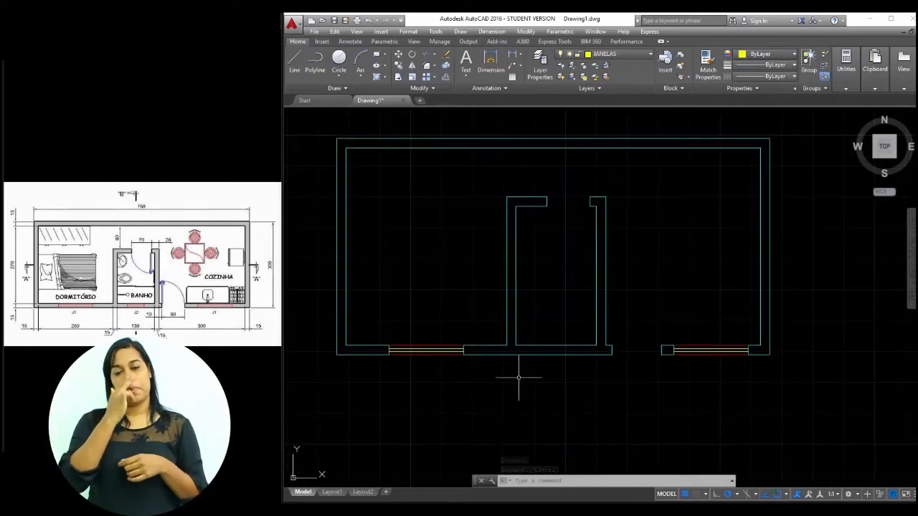
scroll(549, 352, up, 2)
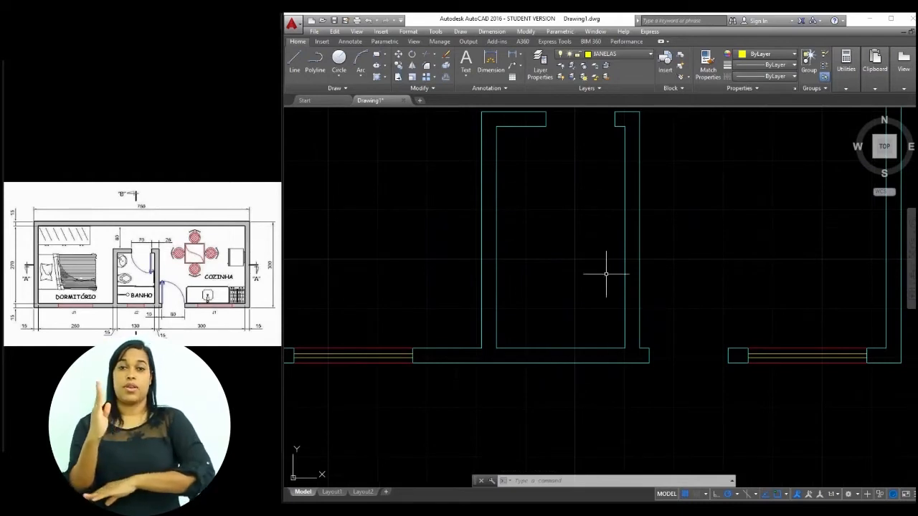
click(617, 54)
click(595, 77)
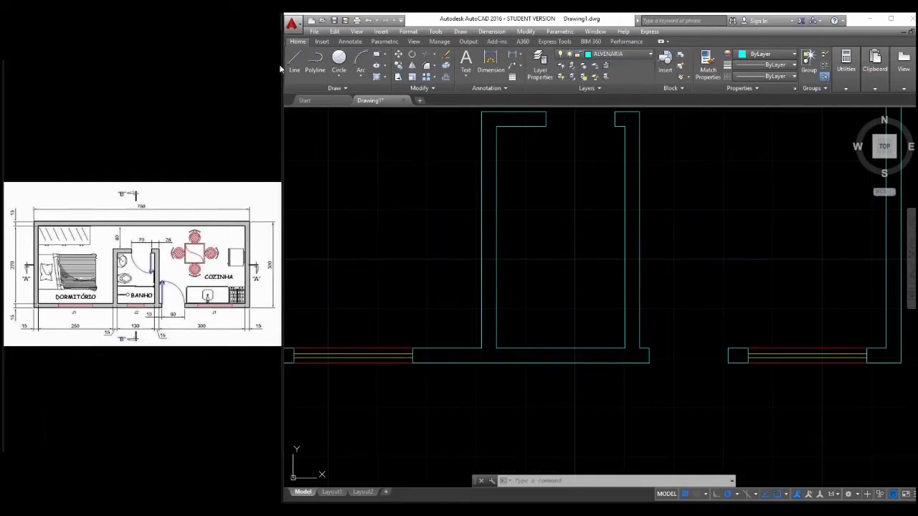
- Draw a vertical line across the thickness of the bathroom's bottom wall at the midpoint of the room
click(294, 63)
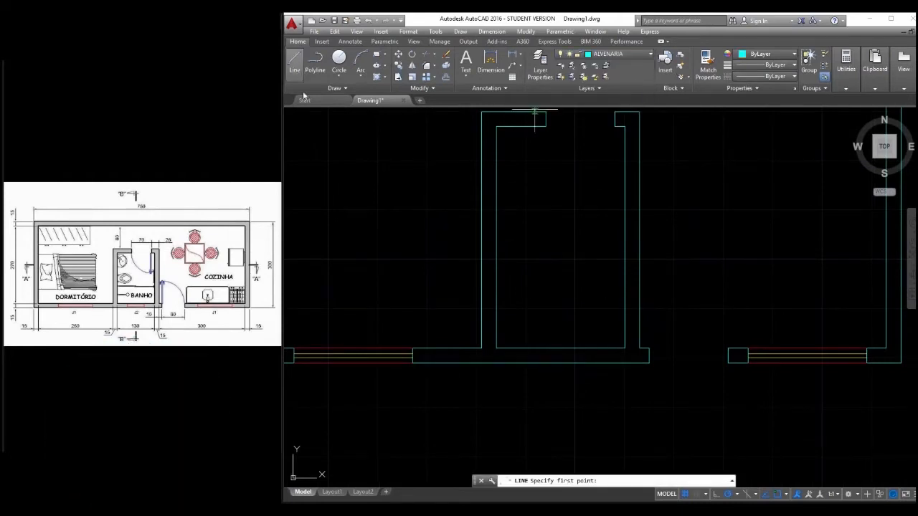
click(560, 363)
key(Return)
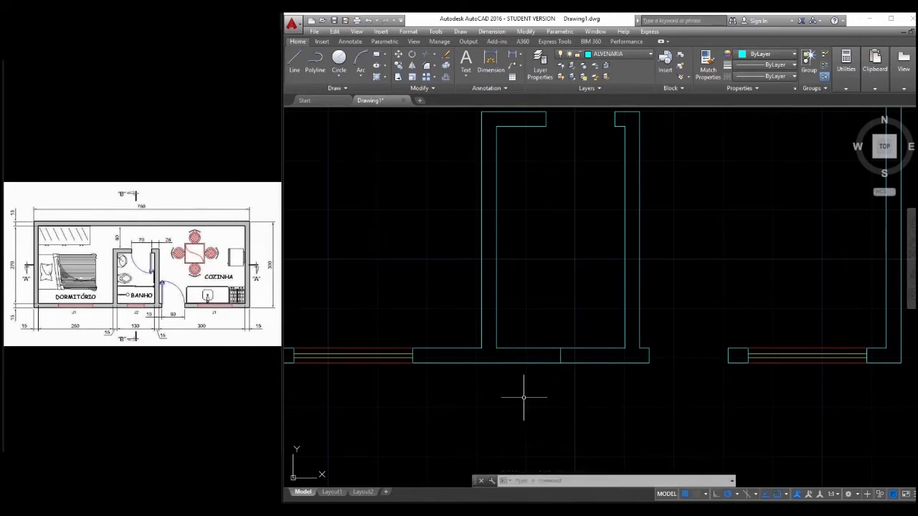
- Offset the bathroom wall's centre line by 0.30 to both sides and delete the original centre line
text(o)
key(Return)
text(0.30)
key(Return)
click(574, 353)
click(541, 347)
click(560, 355)
click(517, 360)
key(Escape)
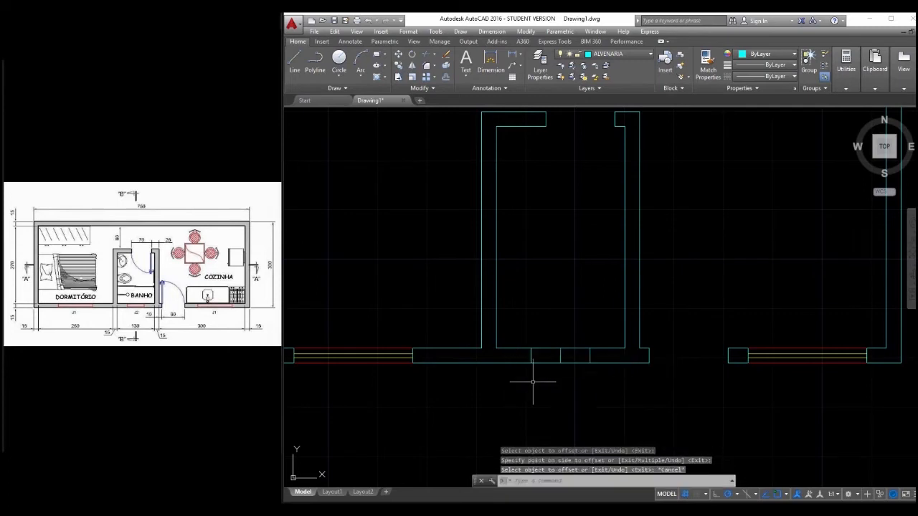
click(560, 356)
key(Delete)
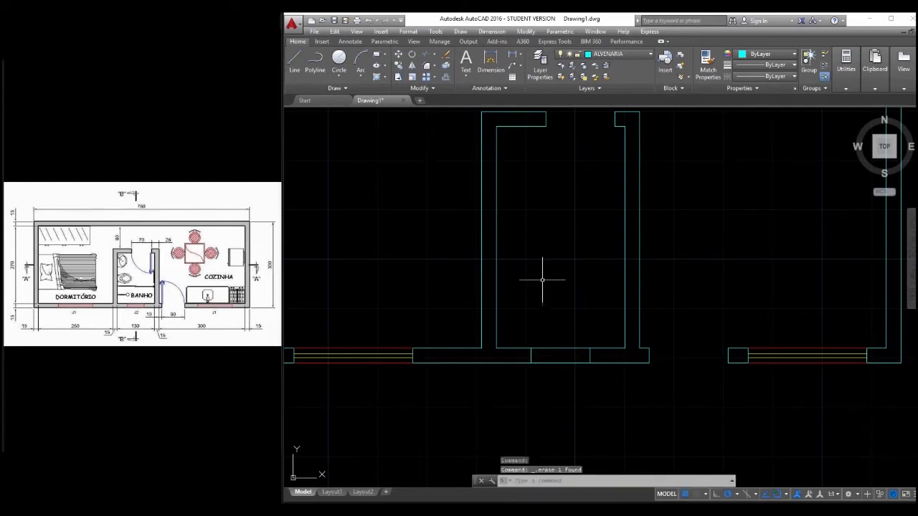
- Trim the inner and outer wall lines between the two offset lines to open the bathroom window gap
text(tr)
key(Return)
click(598, 367)
click(527, 361)
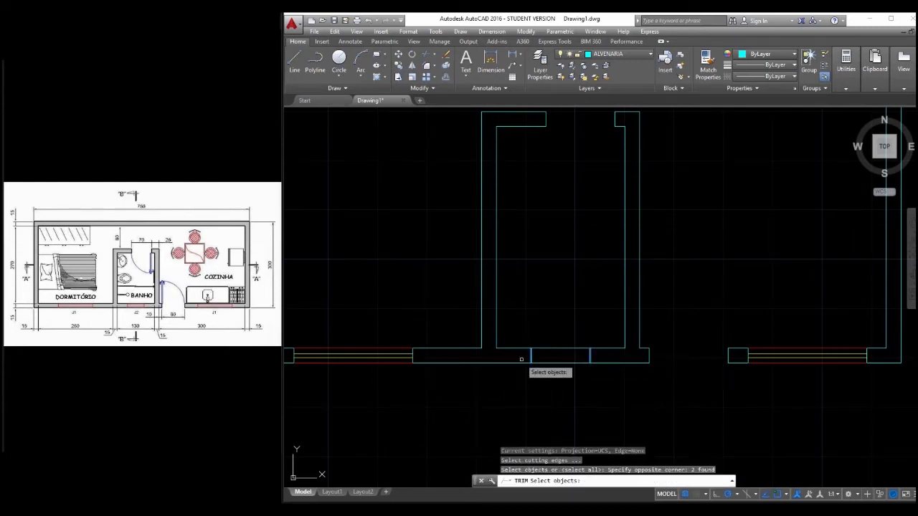
key(Return)
click(560, 349)
click(560, 362)
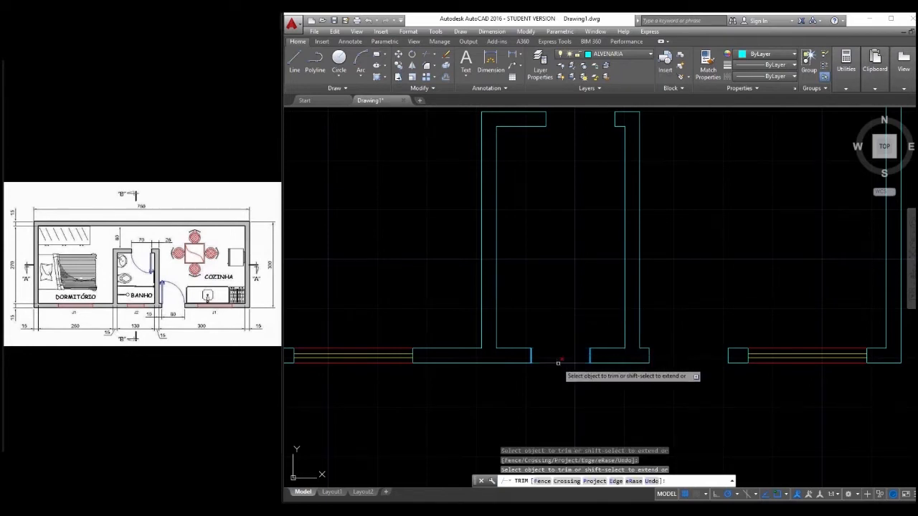
key(Return)
- Make JANELAS the current layer and draw three lines across the bathroom window opening: along the middle, outer face and inner face
click(616, 54)
click(616, 97)
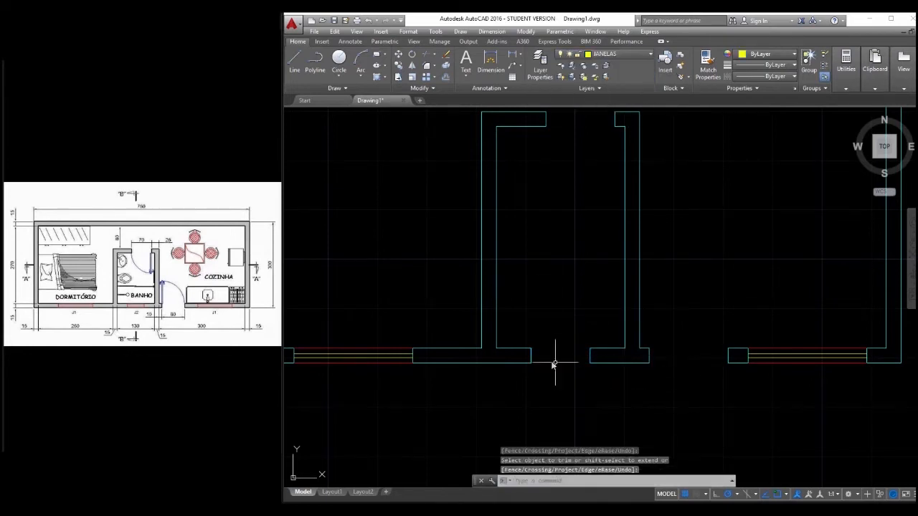
text(l)
key(Return)
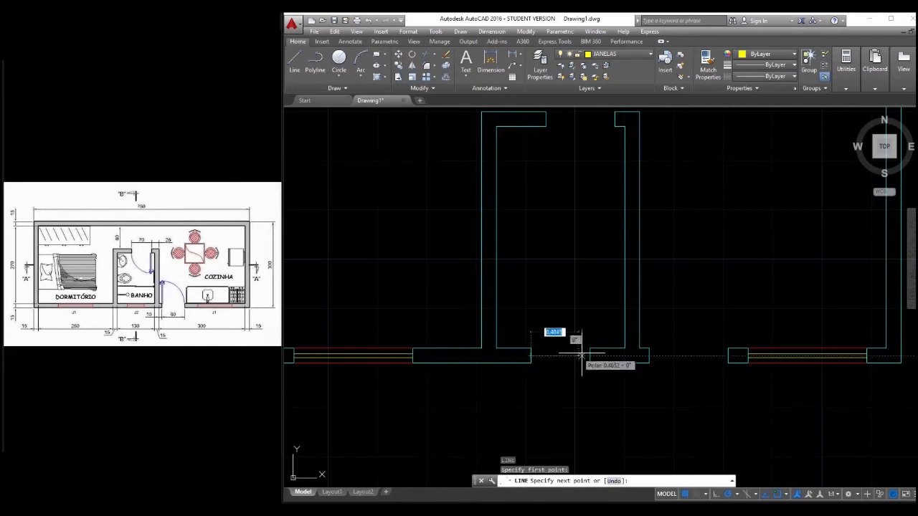
click(589, 356)
click(589, 356)
key(Return)
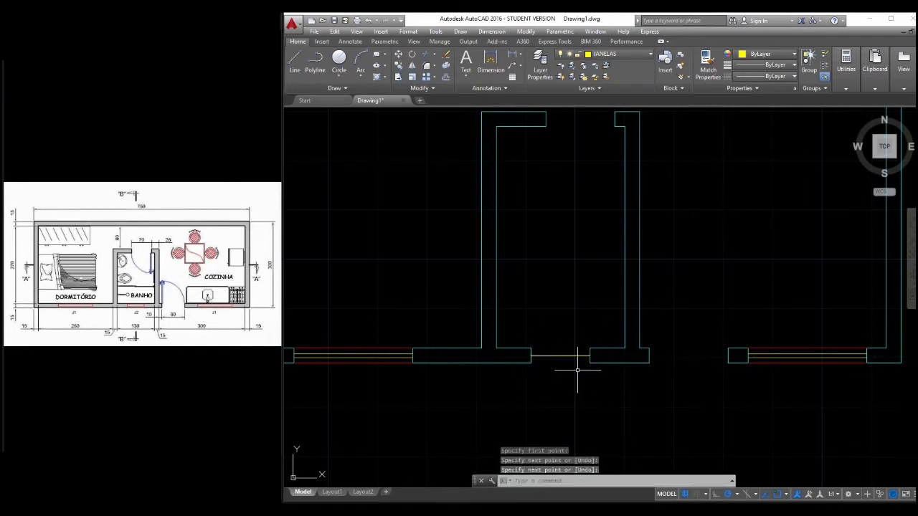
key(Return)
click(589, 356)
click(530, 357)
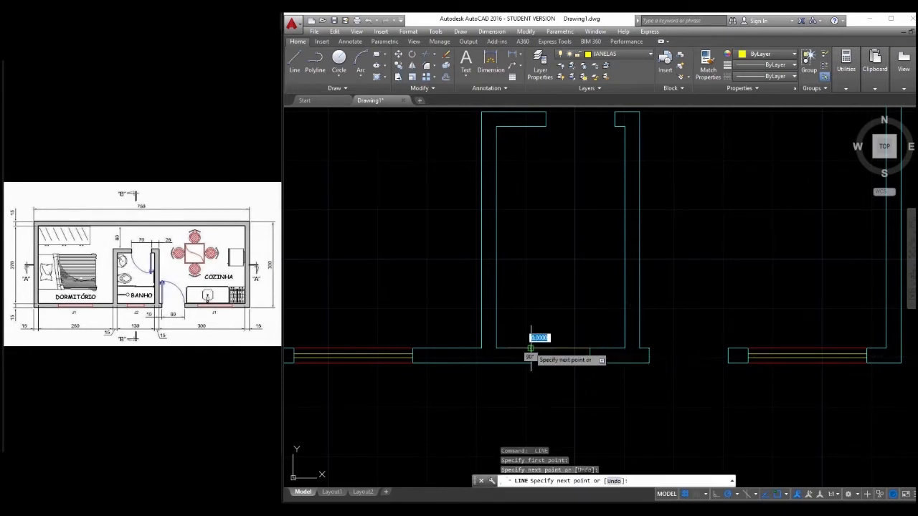
key(Return)
- Offset the bathroom window's middle line by 0.02 to both sides and delete the original middle line
scroll(550, 337, up, 3)
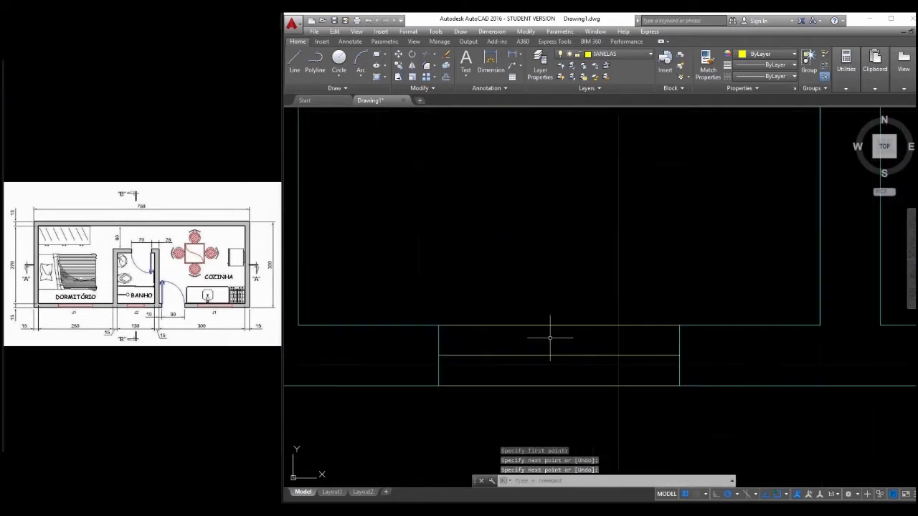
text(o)
key(Return)
text(0.02)
key(Return)
click(571, 353)
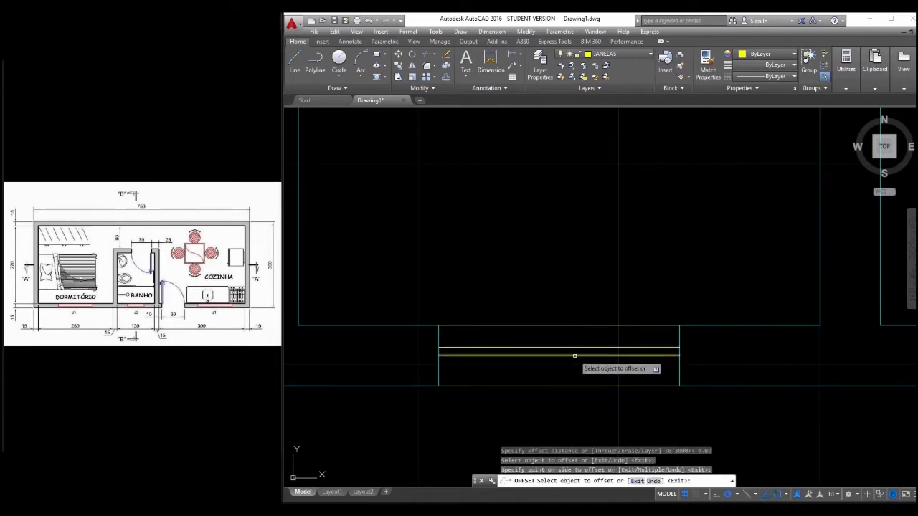
click(574, 362)
key(Escape)
click(584, 355)
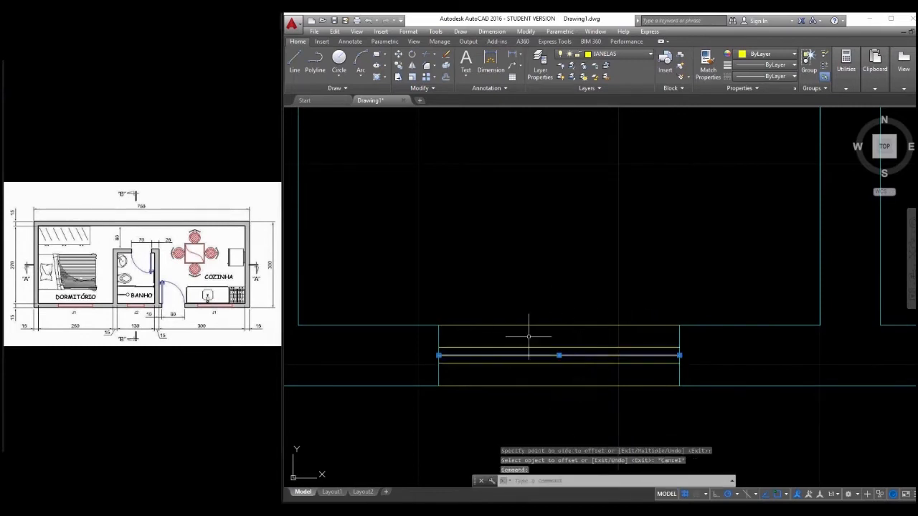
key(Delete)
- Set the colour of the bathroom window's lines along the inner and outer wall faces to Red
click(566, 320)
click(558, 328)
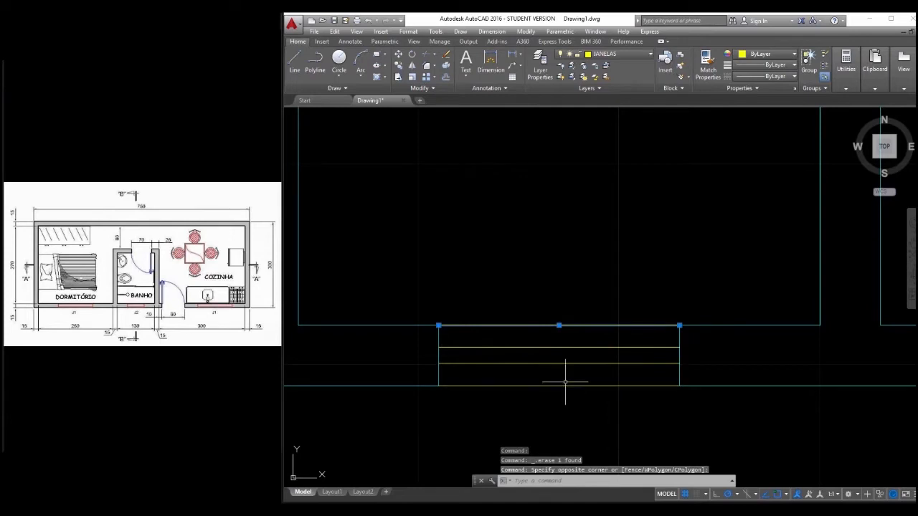
click(565, 382)
click(552, 398)
scroll(581, 324, down, 2)
click(767, 54)
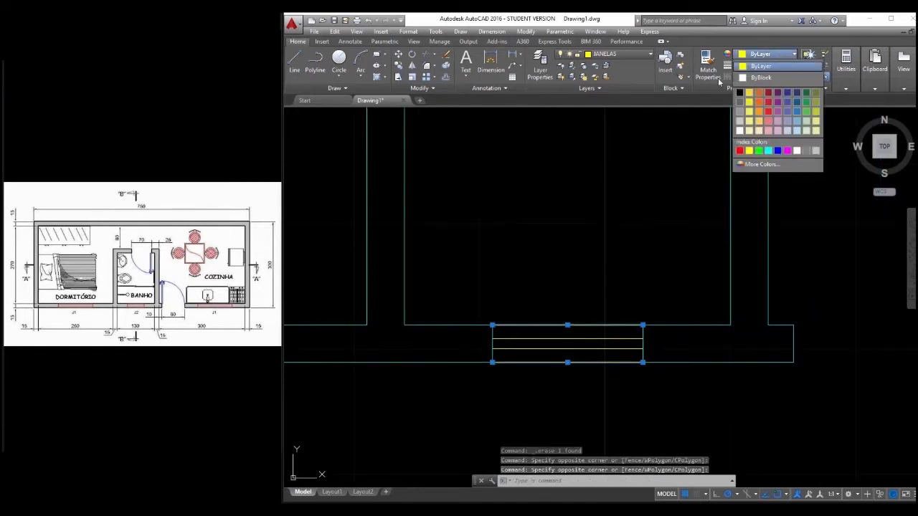
click(739, 152)
key(Escape)
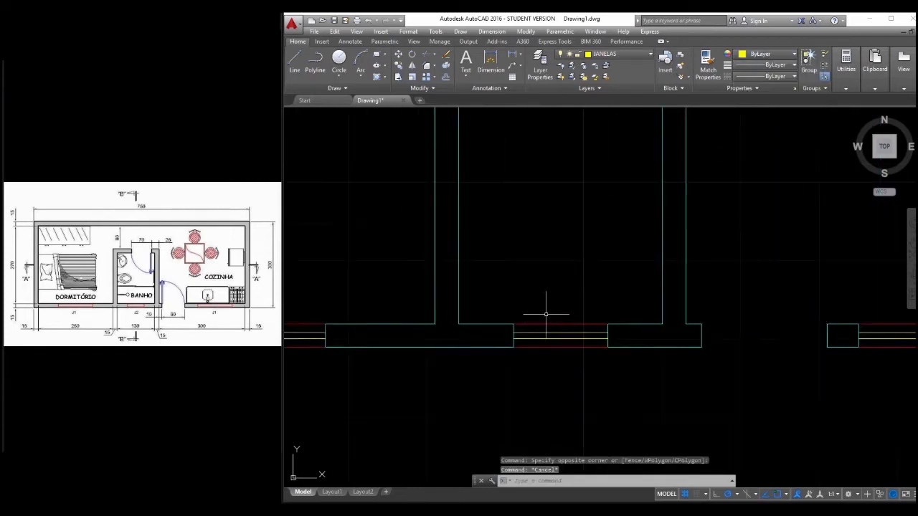
- Load the ACAD_ISO03W100 (ISO dash space) linetype from the acad.lin file into the drawing
middle_drag(550, 307, 561, 342)
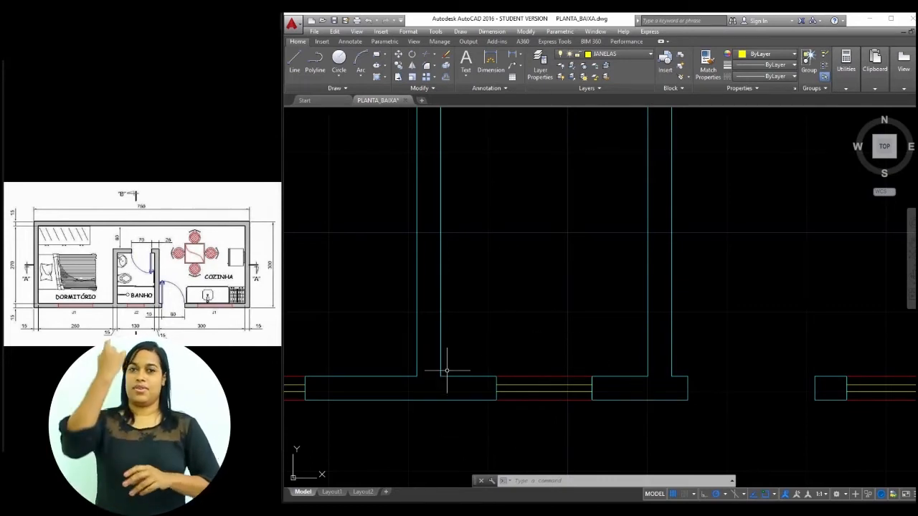
scroll(531, 394, down, 2)
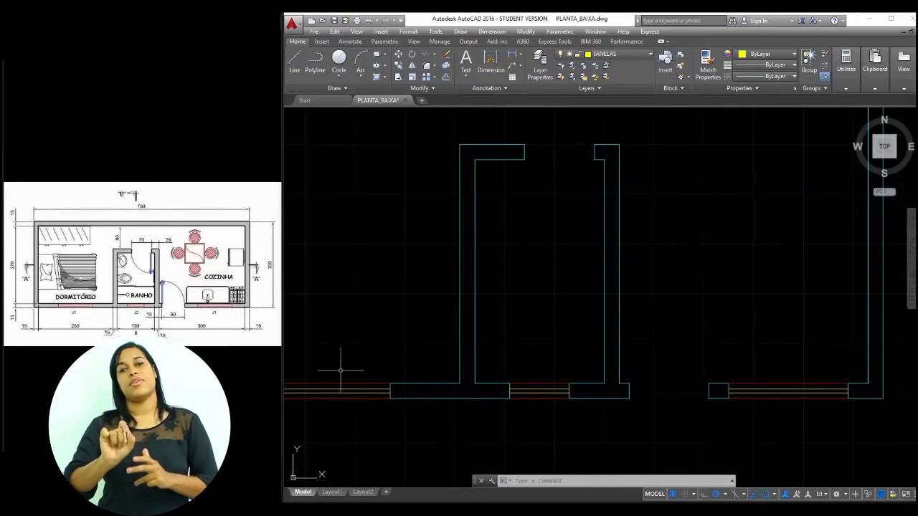
scroll(536, 376, up, 4)
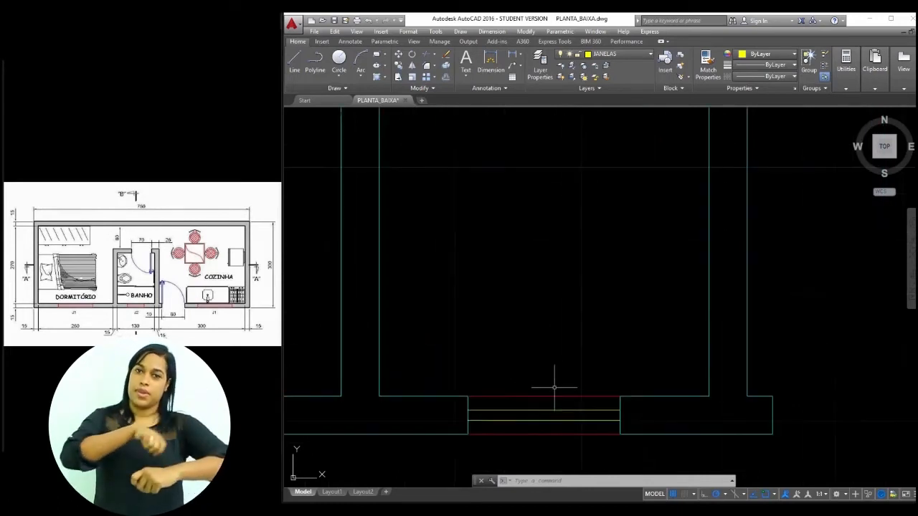
middle_drag(560, 385, 561, 354)
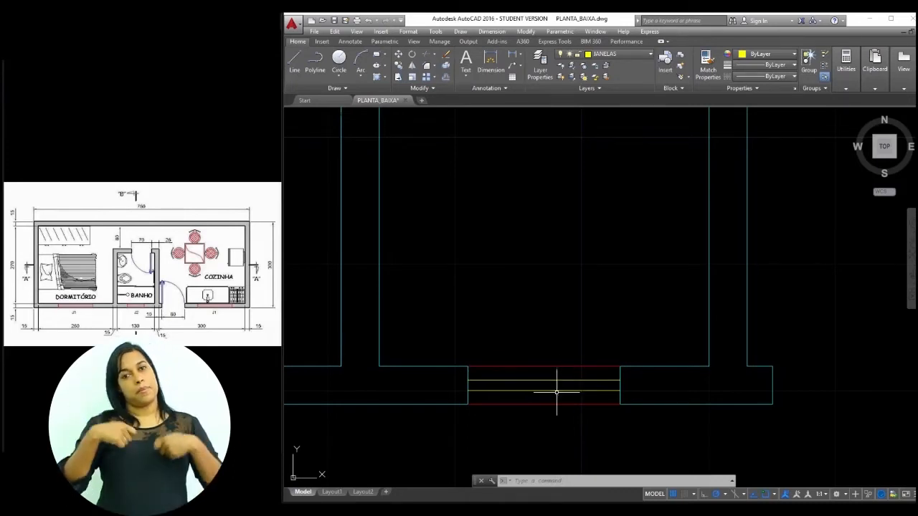
click(764, 77)
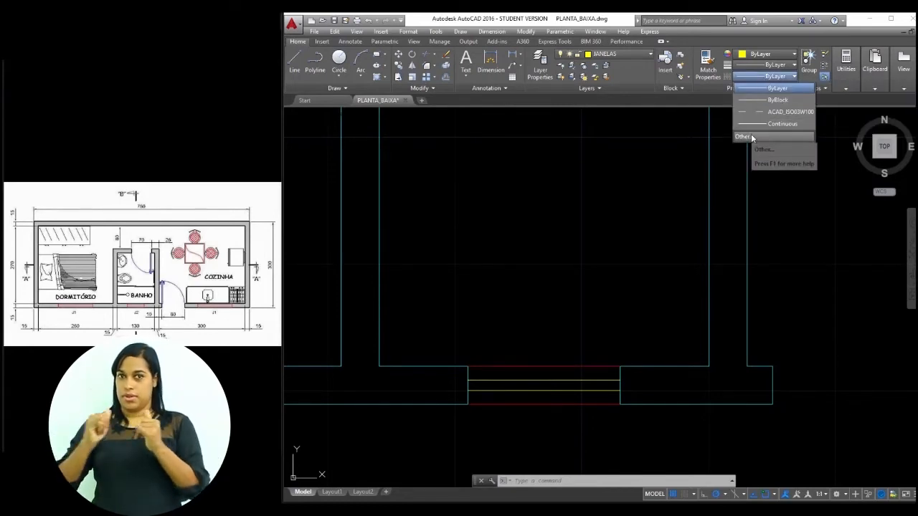
click(719, 91)
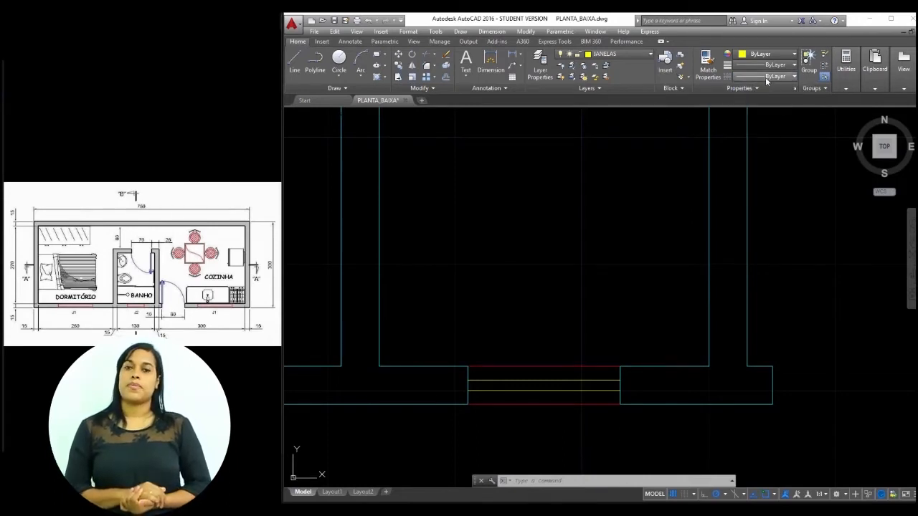
click(780, 77)
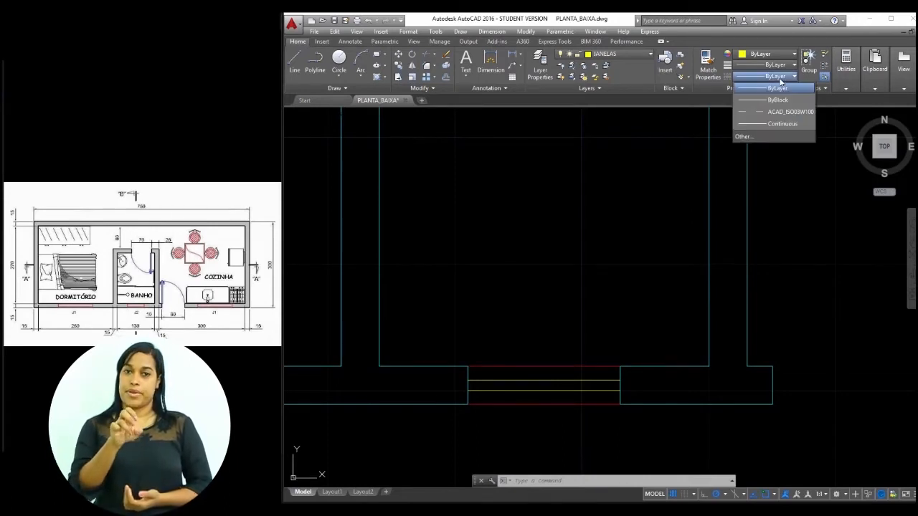
click(744, 136)
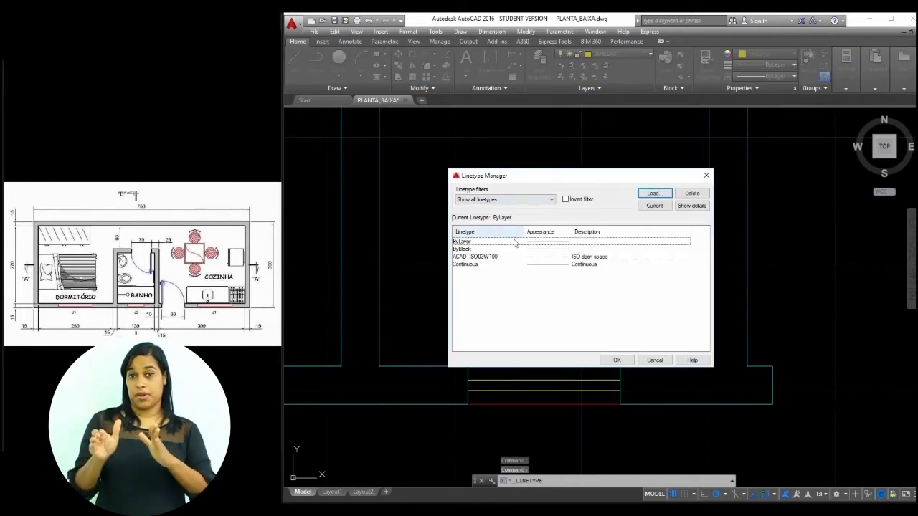
click(653, 193)
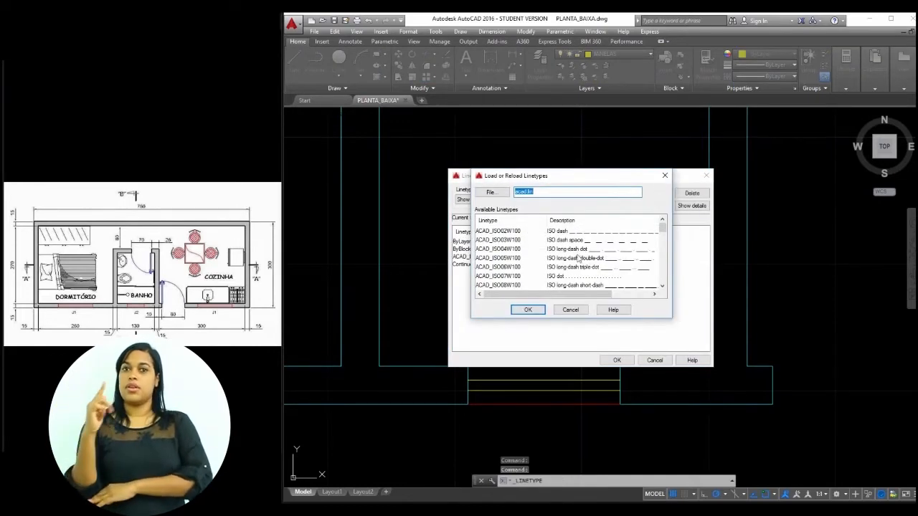
click(517, 241)
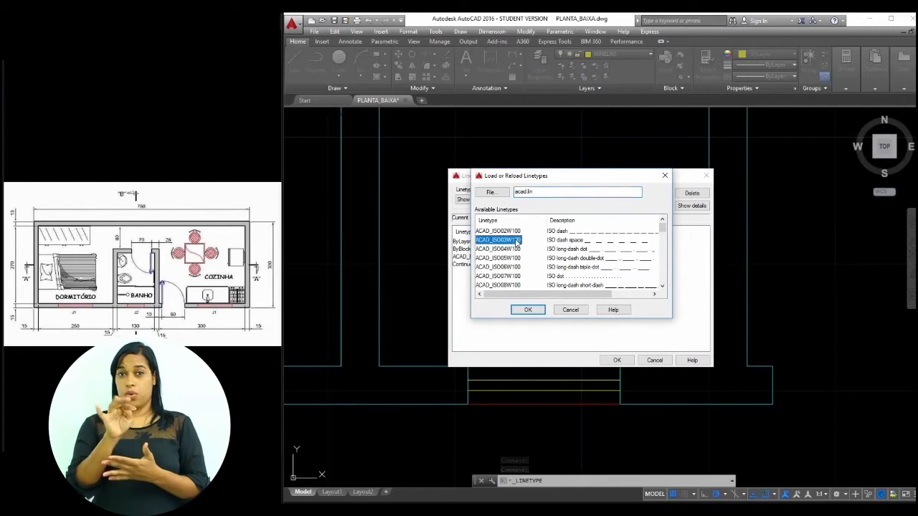
click(529, 310)
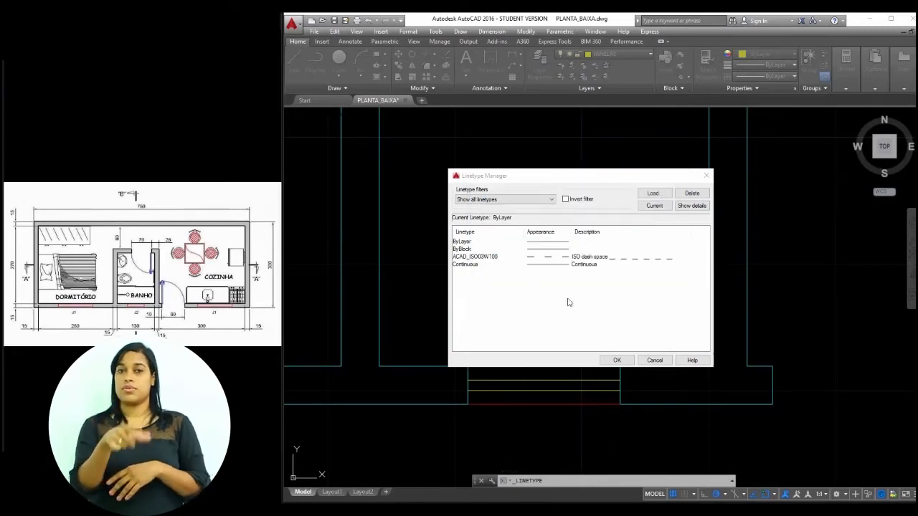
click(617, 361)
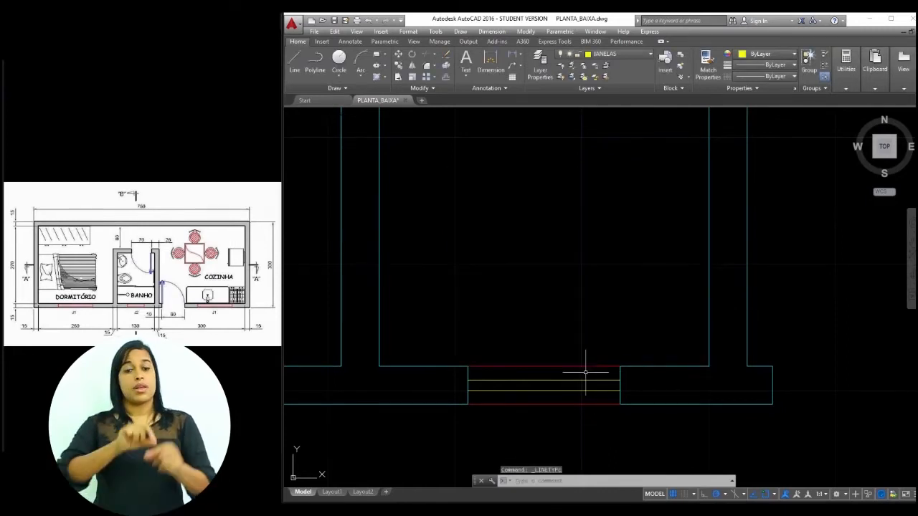
- Set the linetype of the bathroom window's two yellow middle lines to ACAD_ISO03W100 and clear the selection
click(597, 375)
click(585, 395)
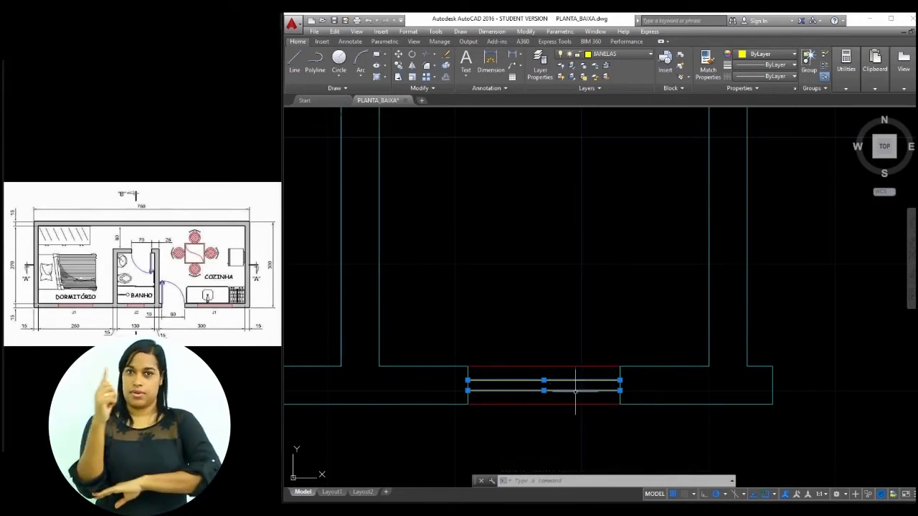
click(774, 76)
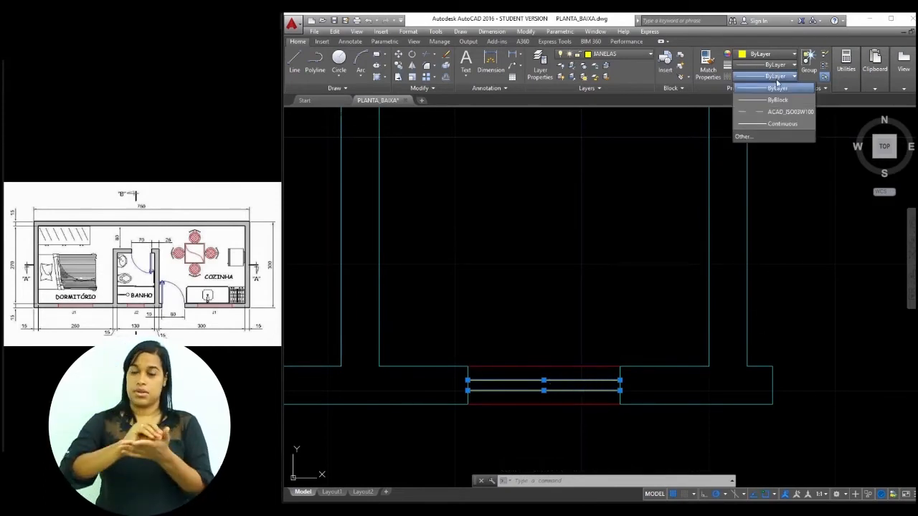
click(787, 112)
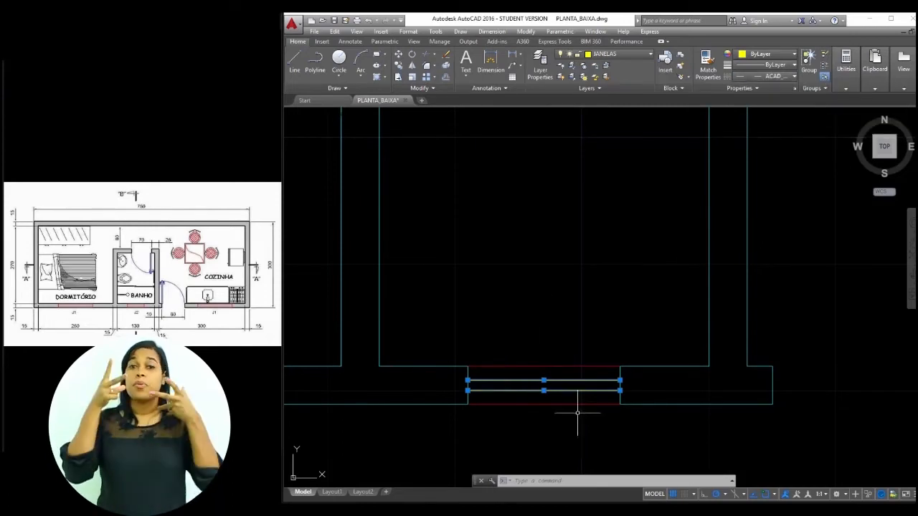
key(Escape)
key(Escape)
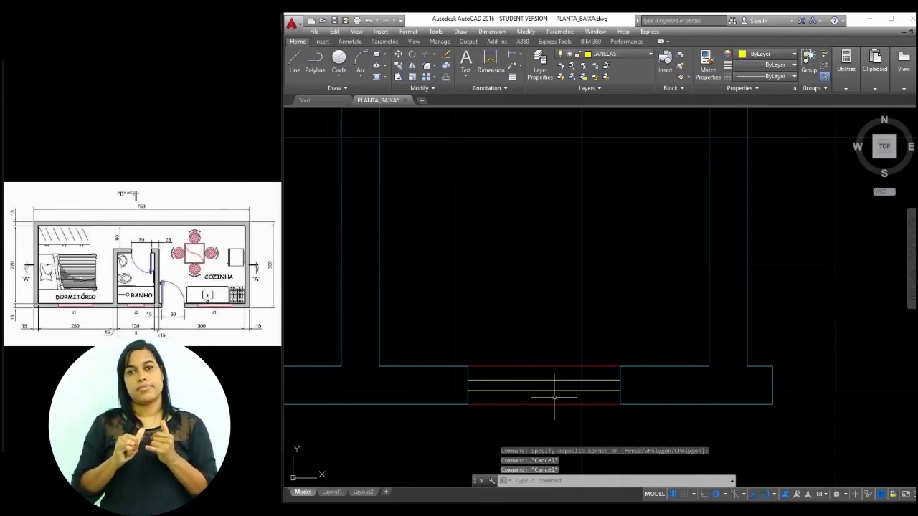
- Set the linetype scale of the bathroom window's two dashed middle lines to 0.002, close the properties and clear the selection
click(613, 376)
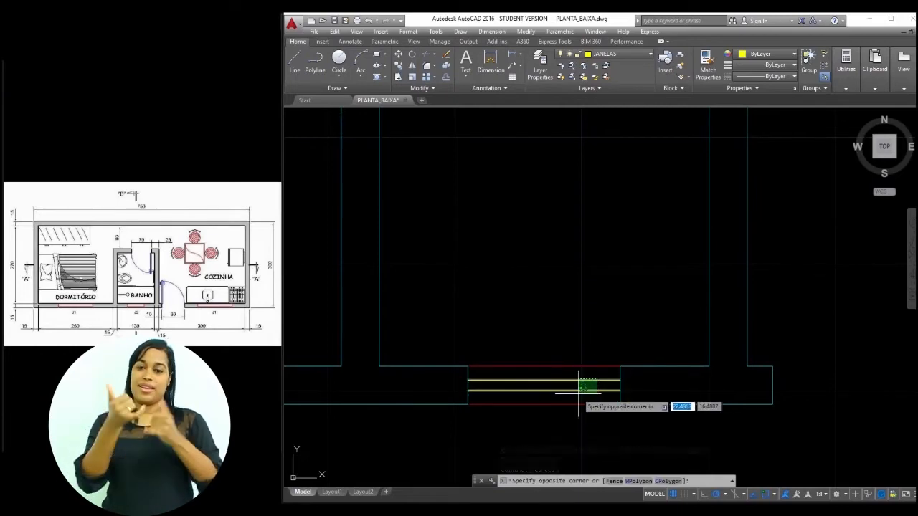
click(585, 396)
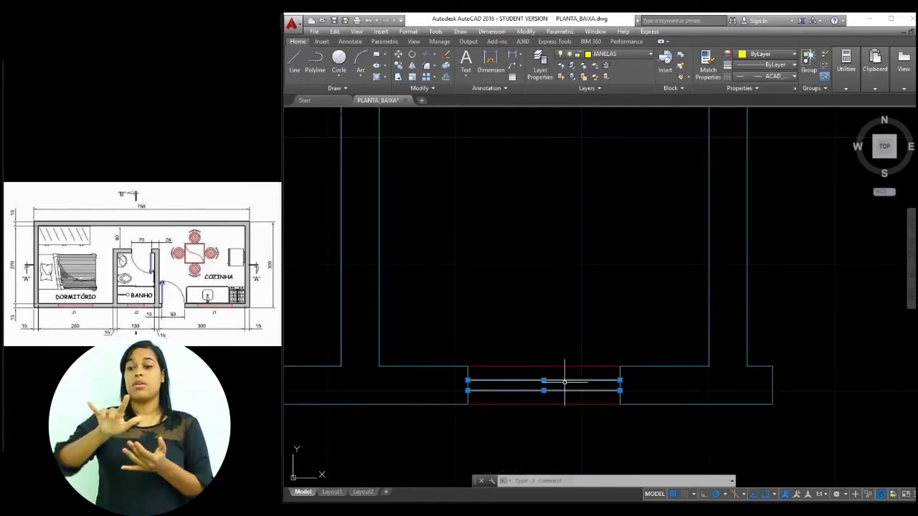
right_click(565, 381)
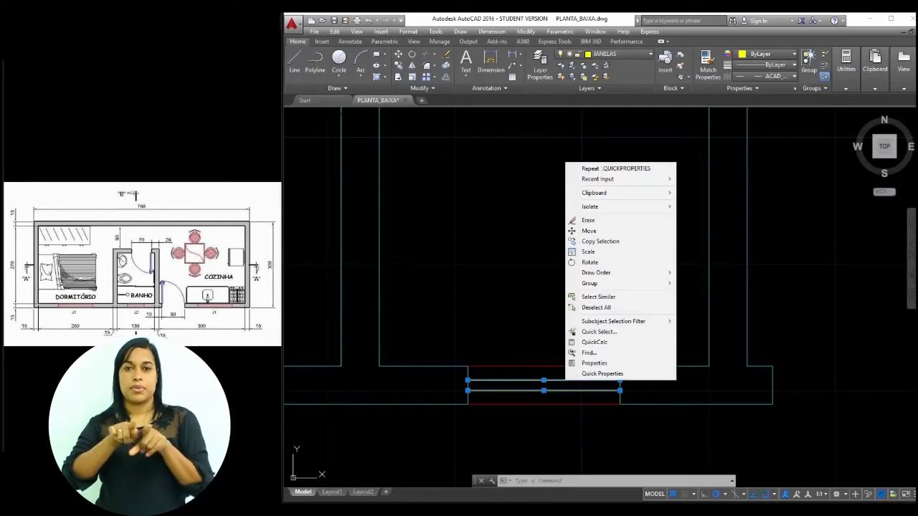
click(594, 363)
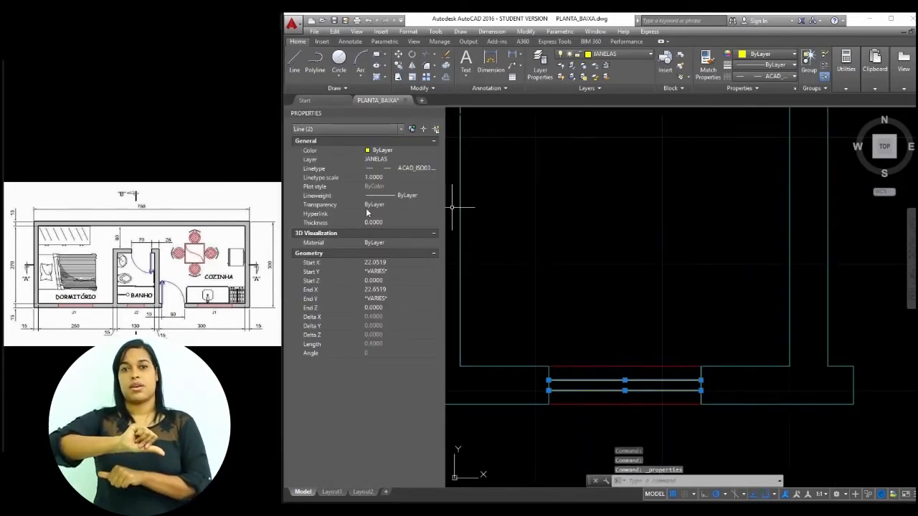
click(385, 179)
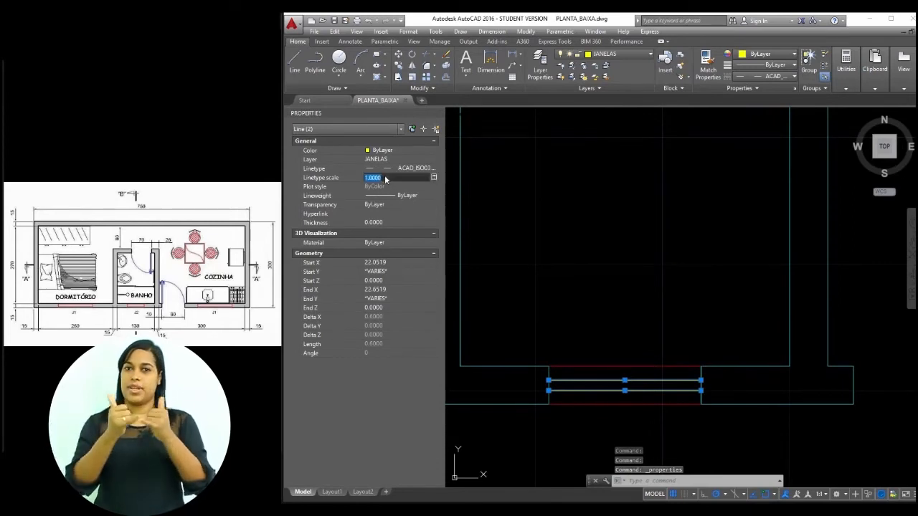
text(0.00)
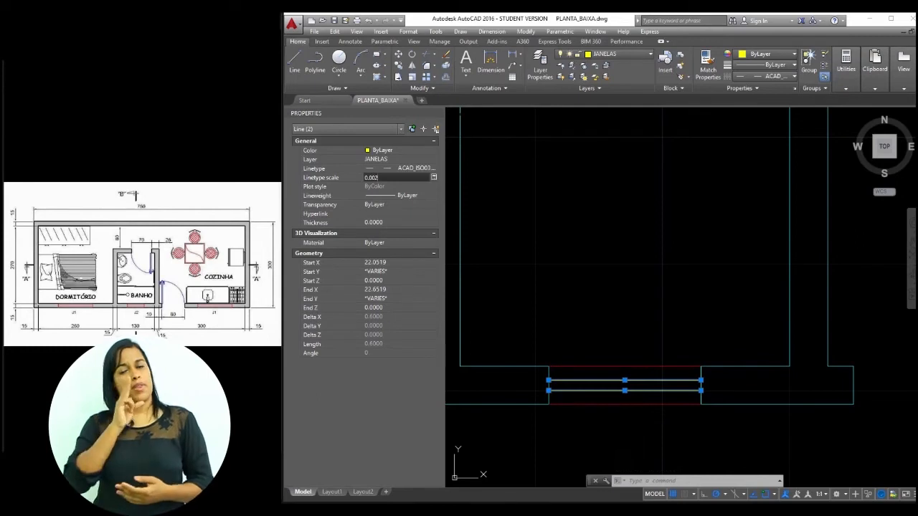
key(Return)
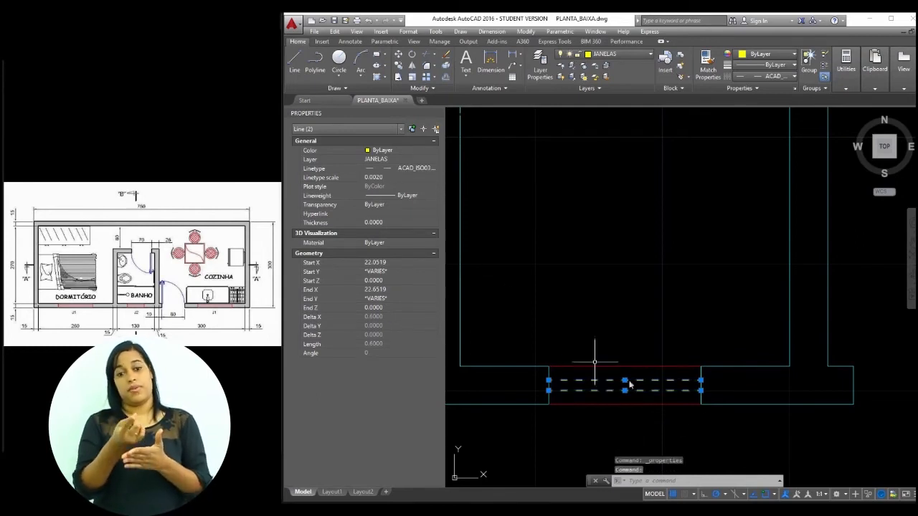
click(438, 113)
key(Escape)
- Draw a 0.03 by 0.80 rectangle in the kitchen's empty space as the entrance door leaf
scroll(589, 345, down, 4)
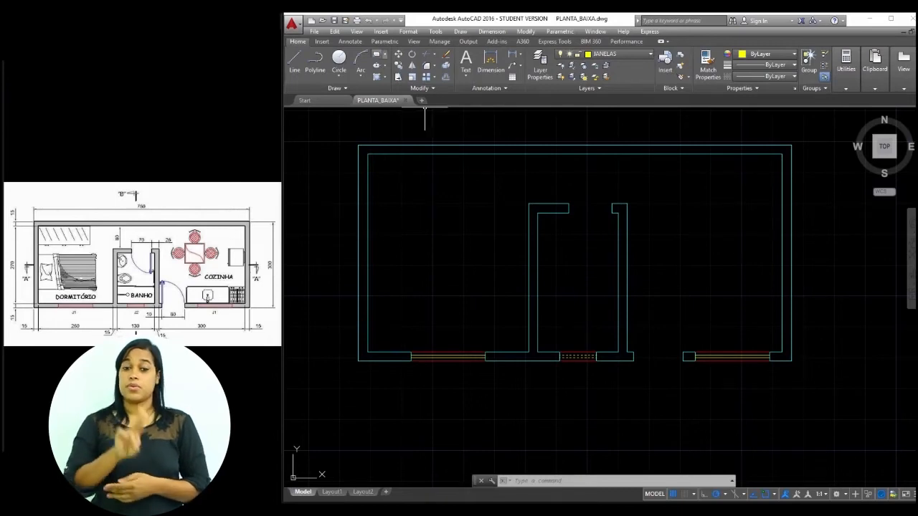
click(378, 59)
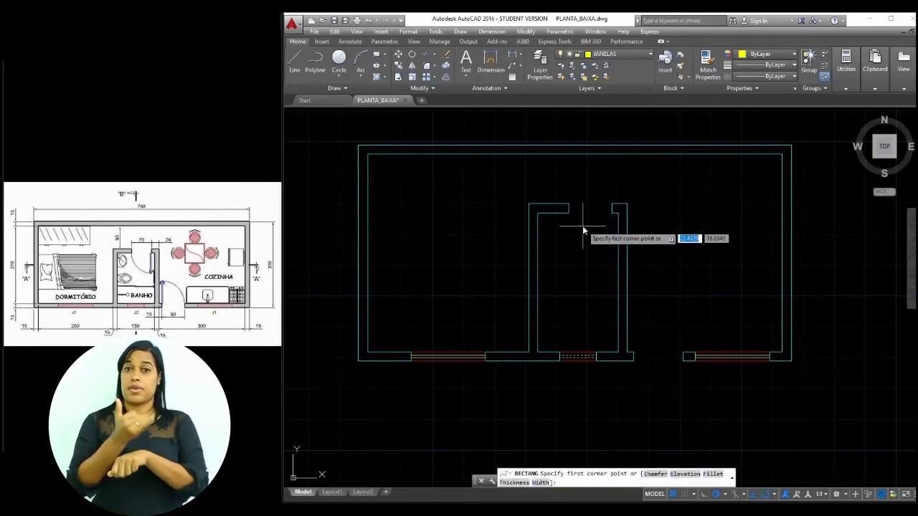
click(664, 228)
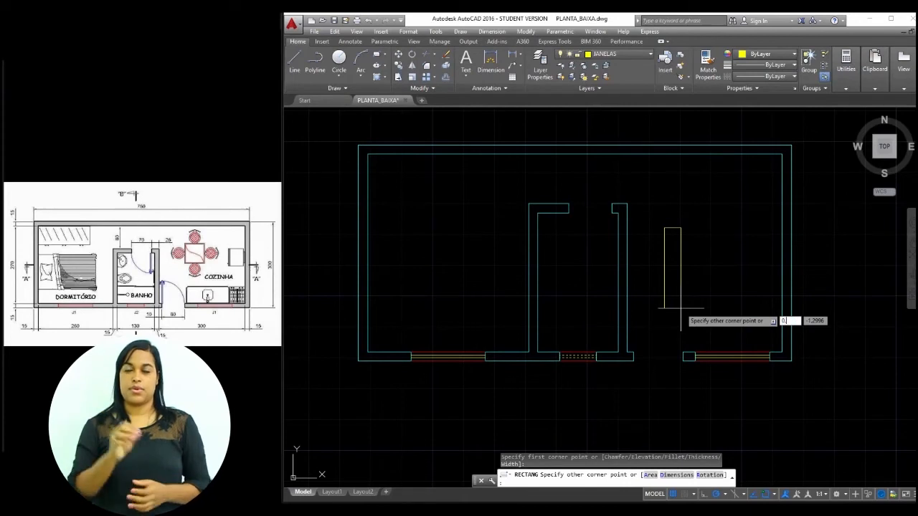
key(Tab)
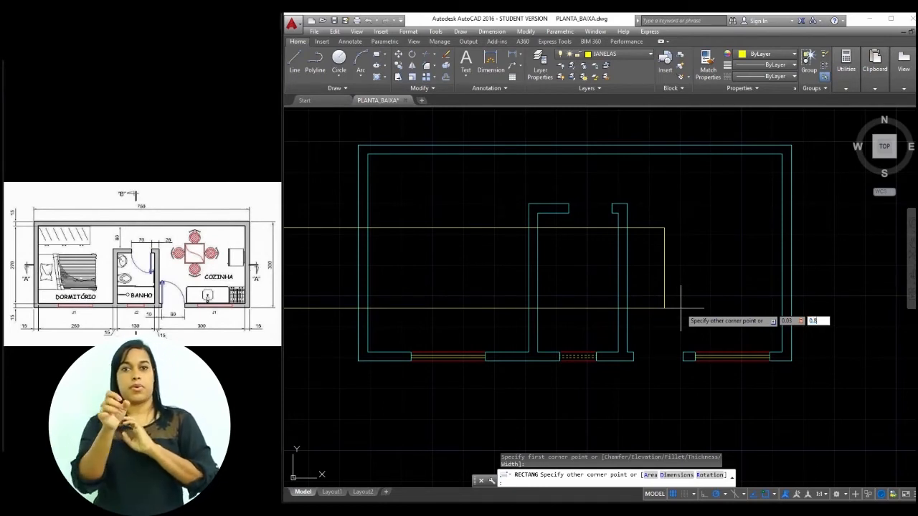
text(0.80)
key(Return)
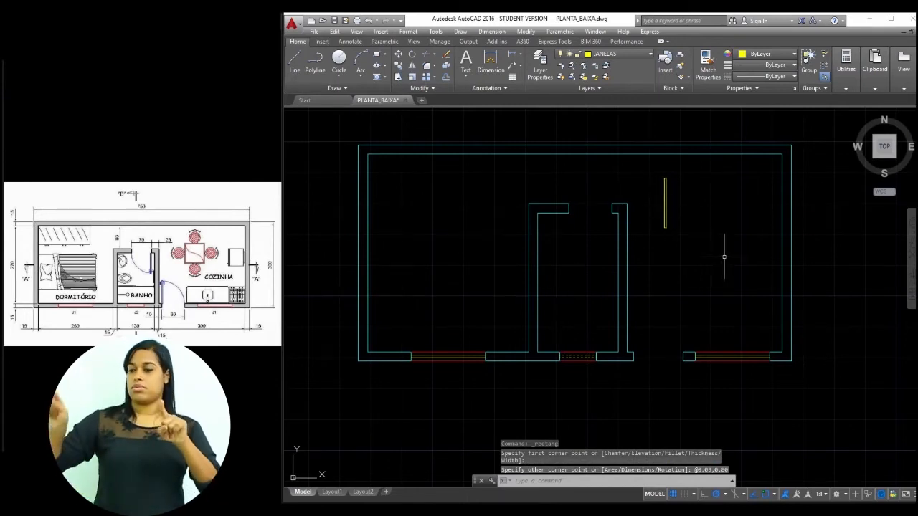
- Move the door leaf by its lower-left corner to the inner wall corner on the bathroom side of the entrance opening
text(m)
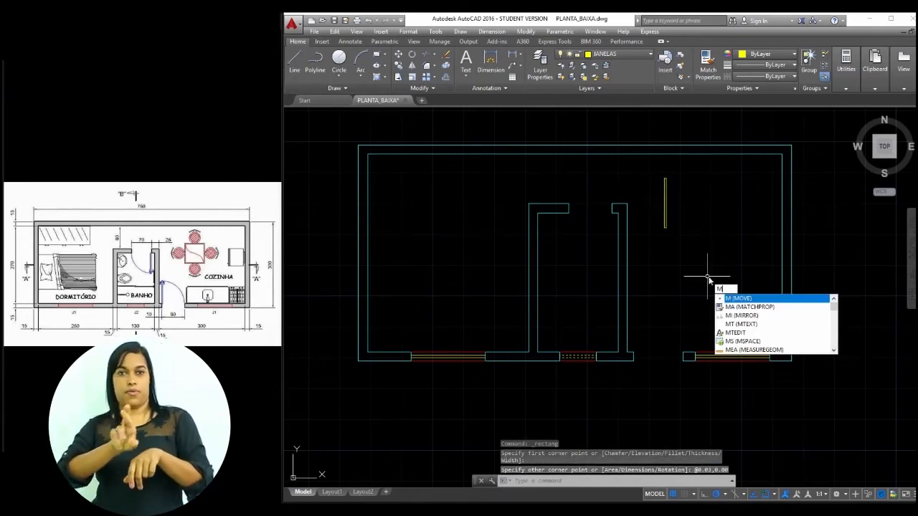
key(Return)
click(666, 214)
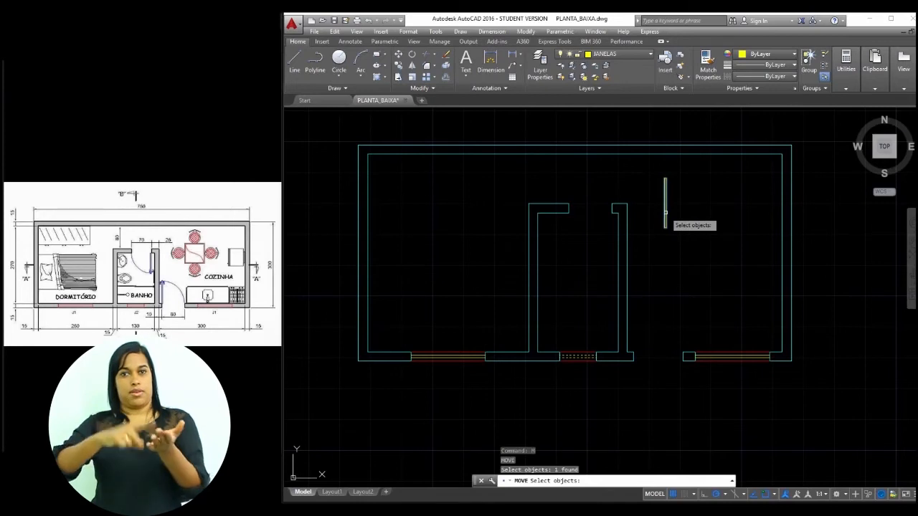
key(Return)
scroll(665, 215, up, 5)
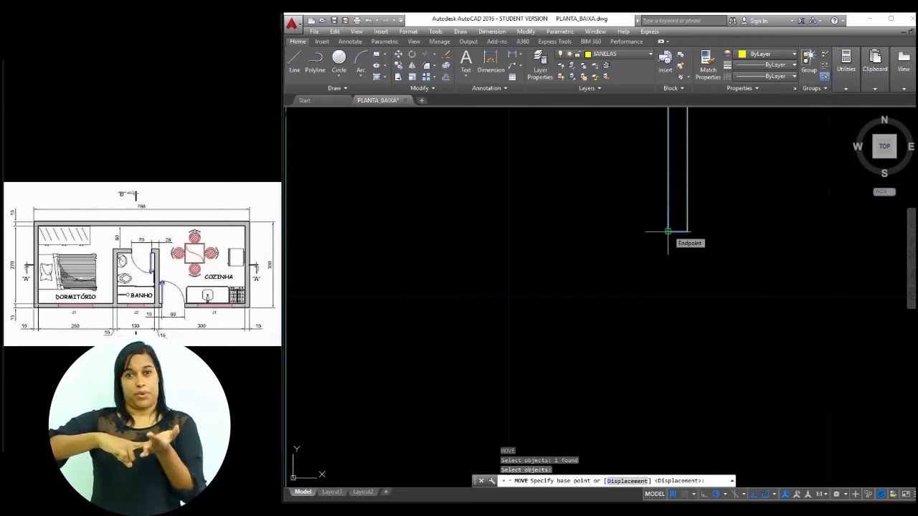
click(667, 231)
scroll(662, 231, down, 5)
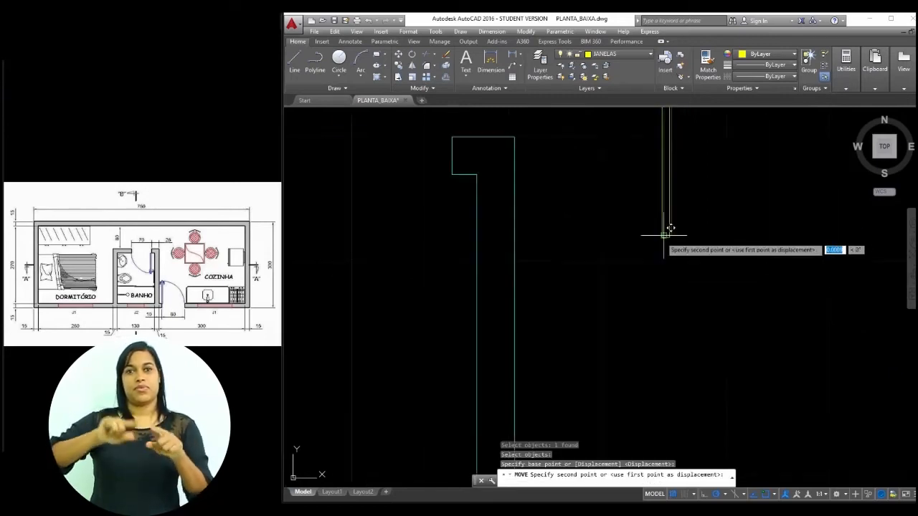
scroll(664, 284, up, 5)
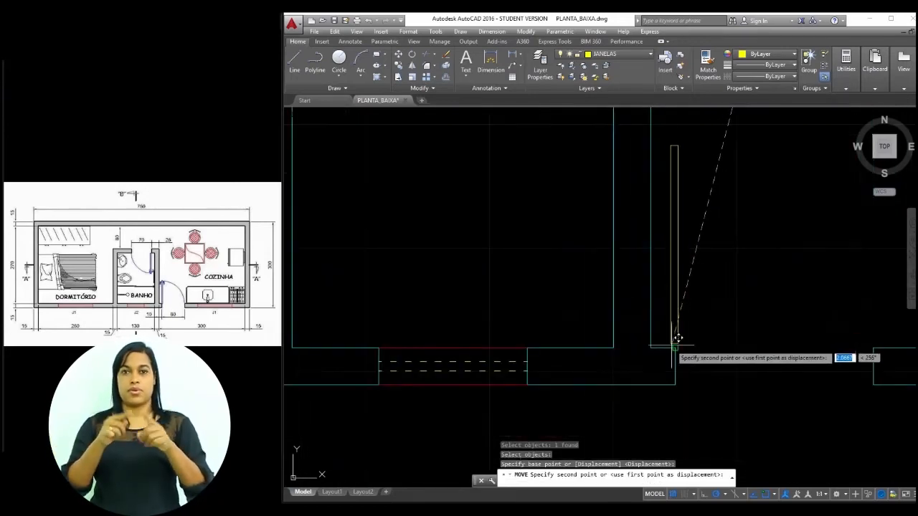
click(678, 338)
- Draw the entrance door's swing with a Center, Start, End arc, centred on the leaf's lower-left corner, from the opposite jamb to the leaf's top
scroll(506, 276, down, 3)
click(360, 77)
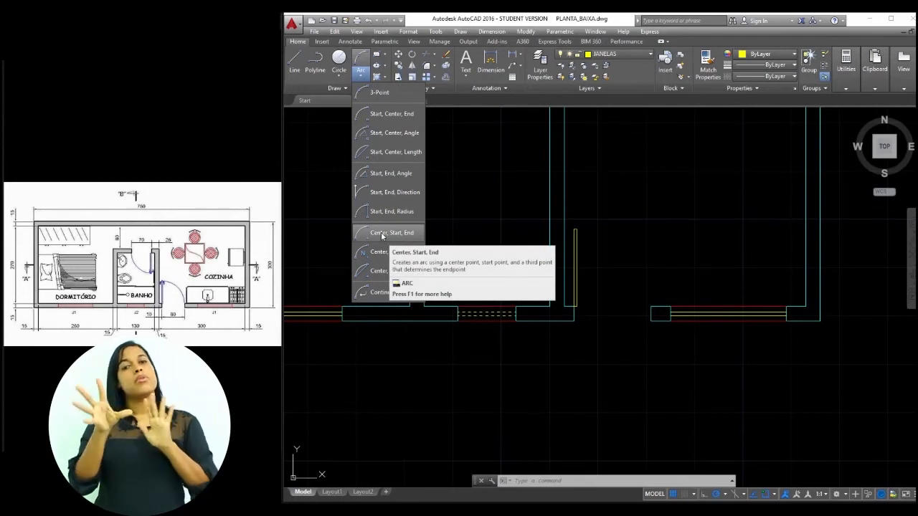
click(381, 233)
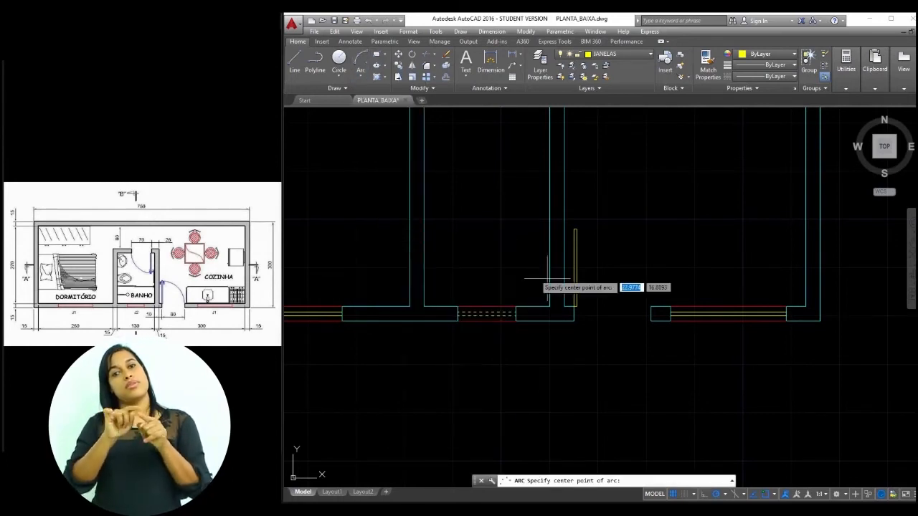
click(575, 307)
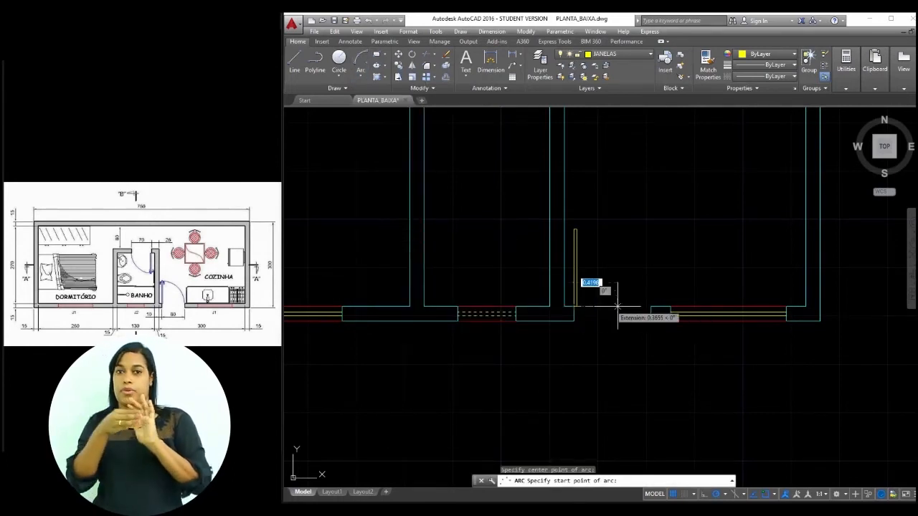
click(650, 306)
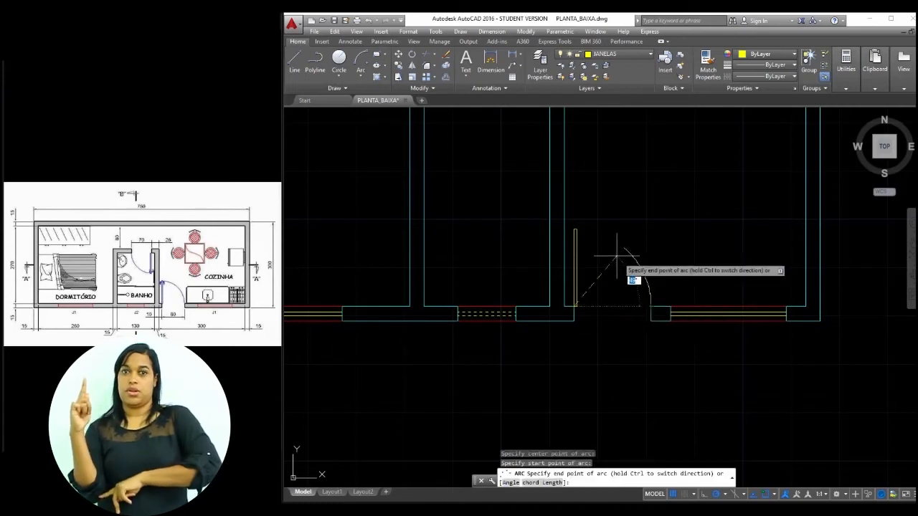
click(575, 230)
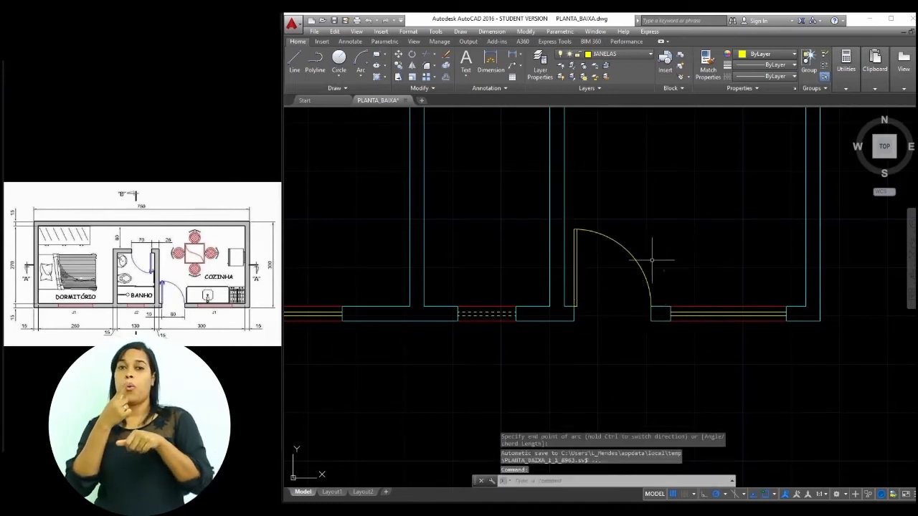
- Set the colour of the entrance door's swing arc to Red and clear the selection
click(645, 236)
click(625, 266)
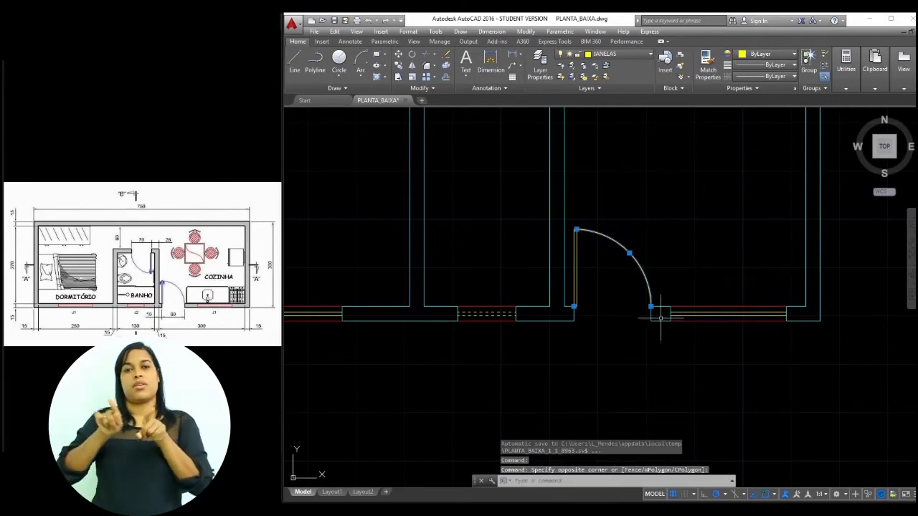
click(762, 55)
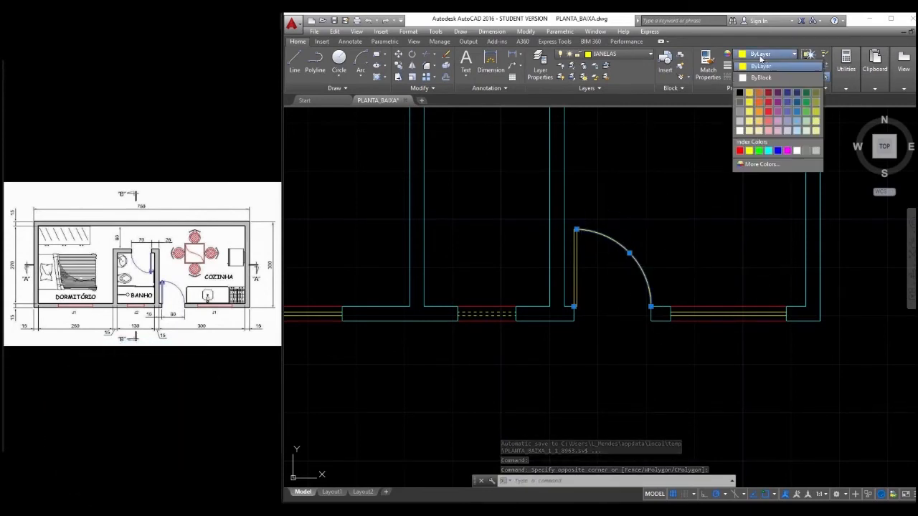
click(740, 150)
key(Escape)
scroll(788, 395, down, 2)
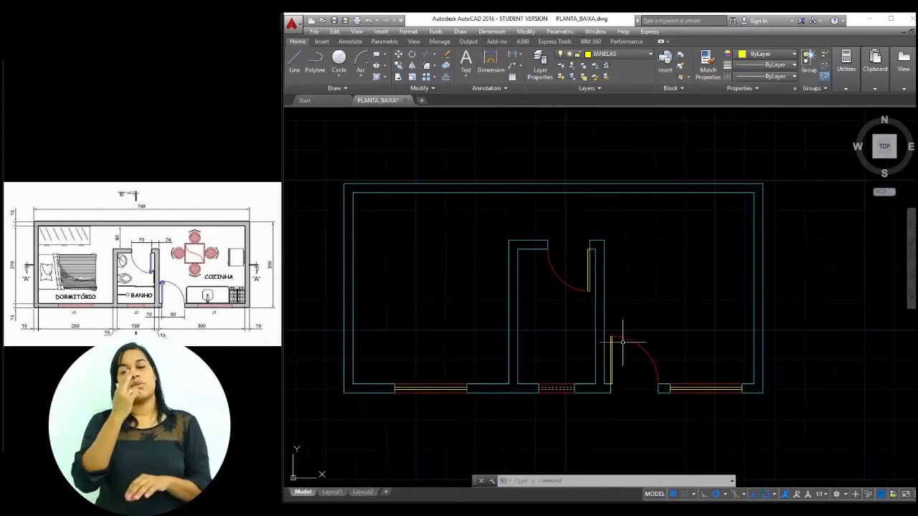